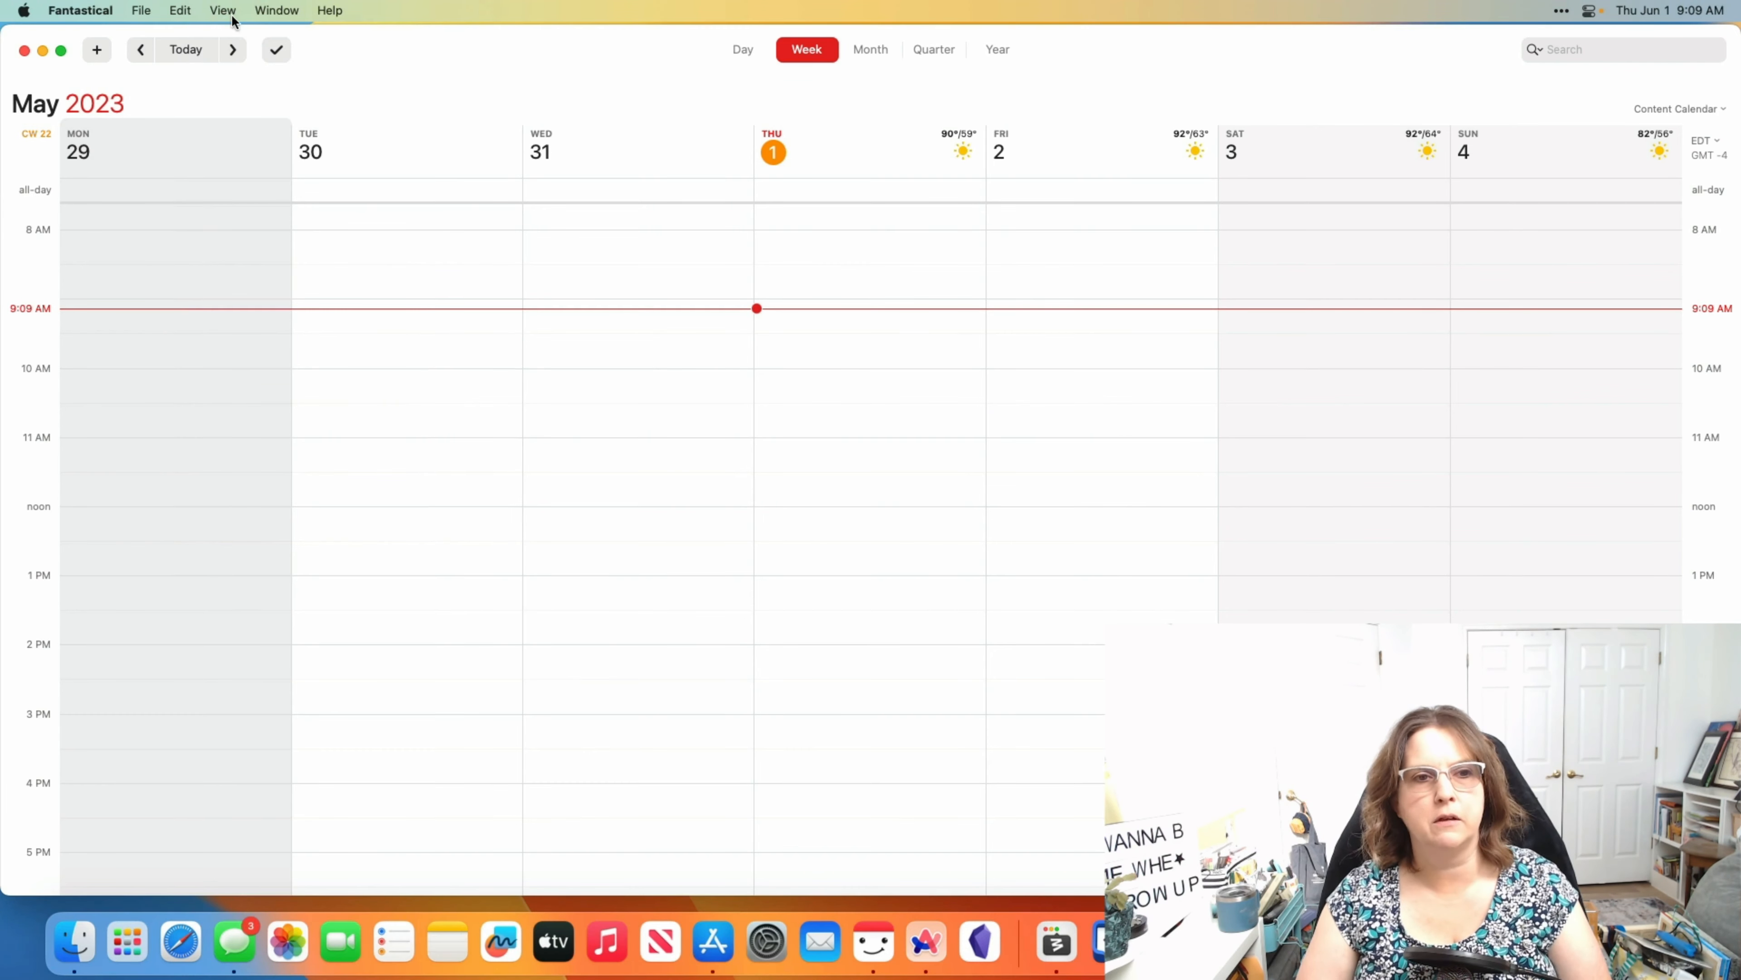
Turn Openings off and back on in the app settings, and set its calendar set to Scheduling.
click(88, 11)
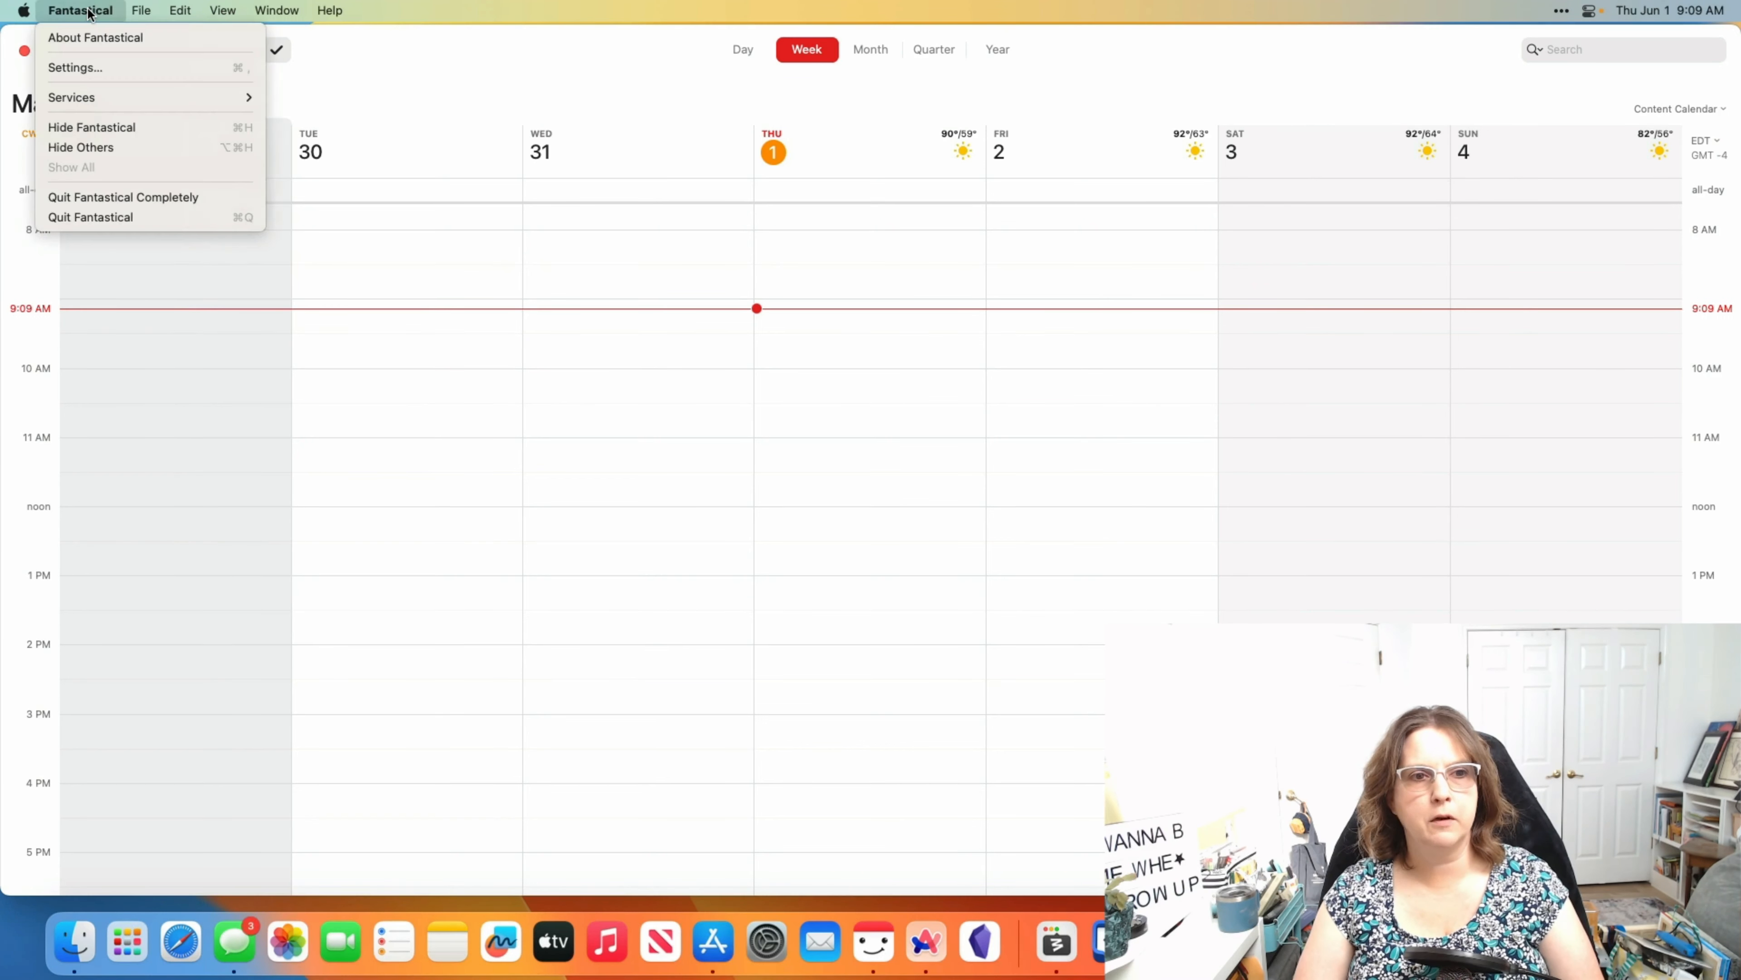
click(88, 67)
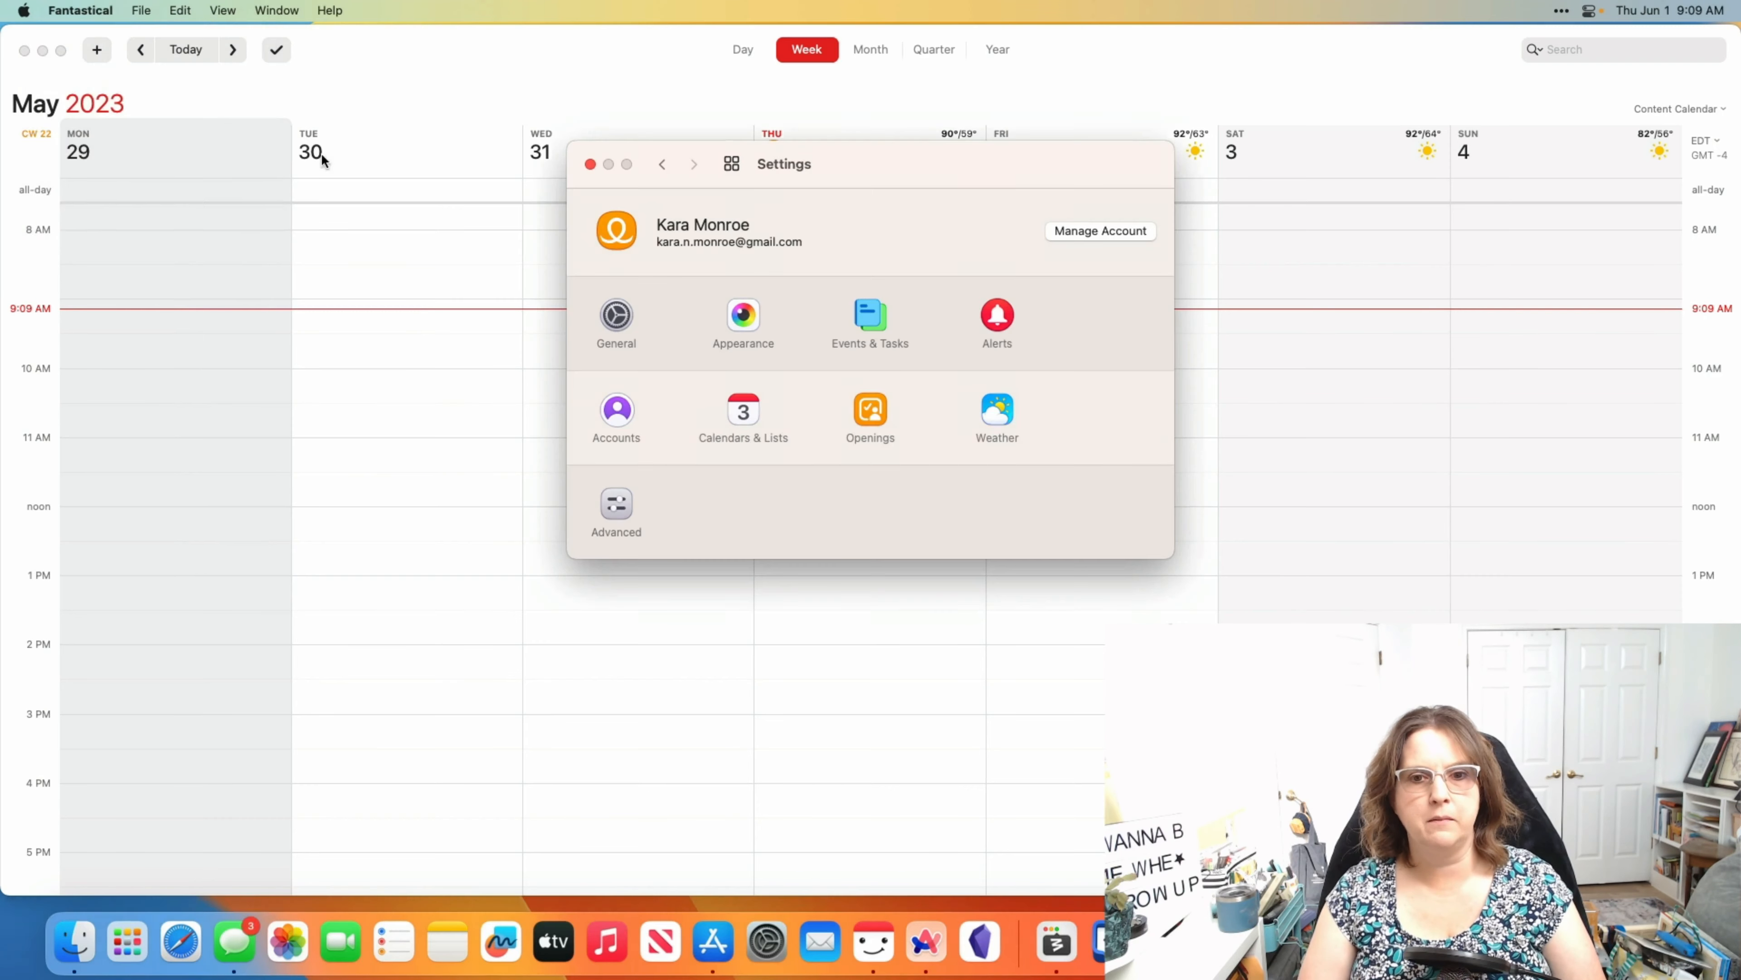
click(868, 414)
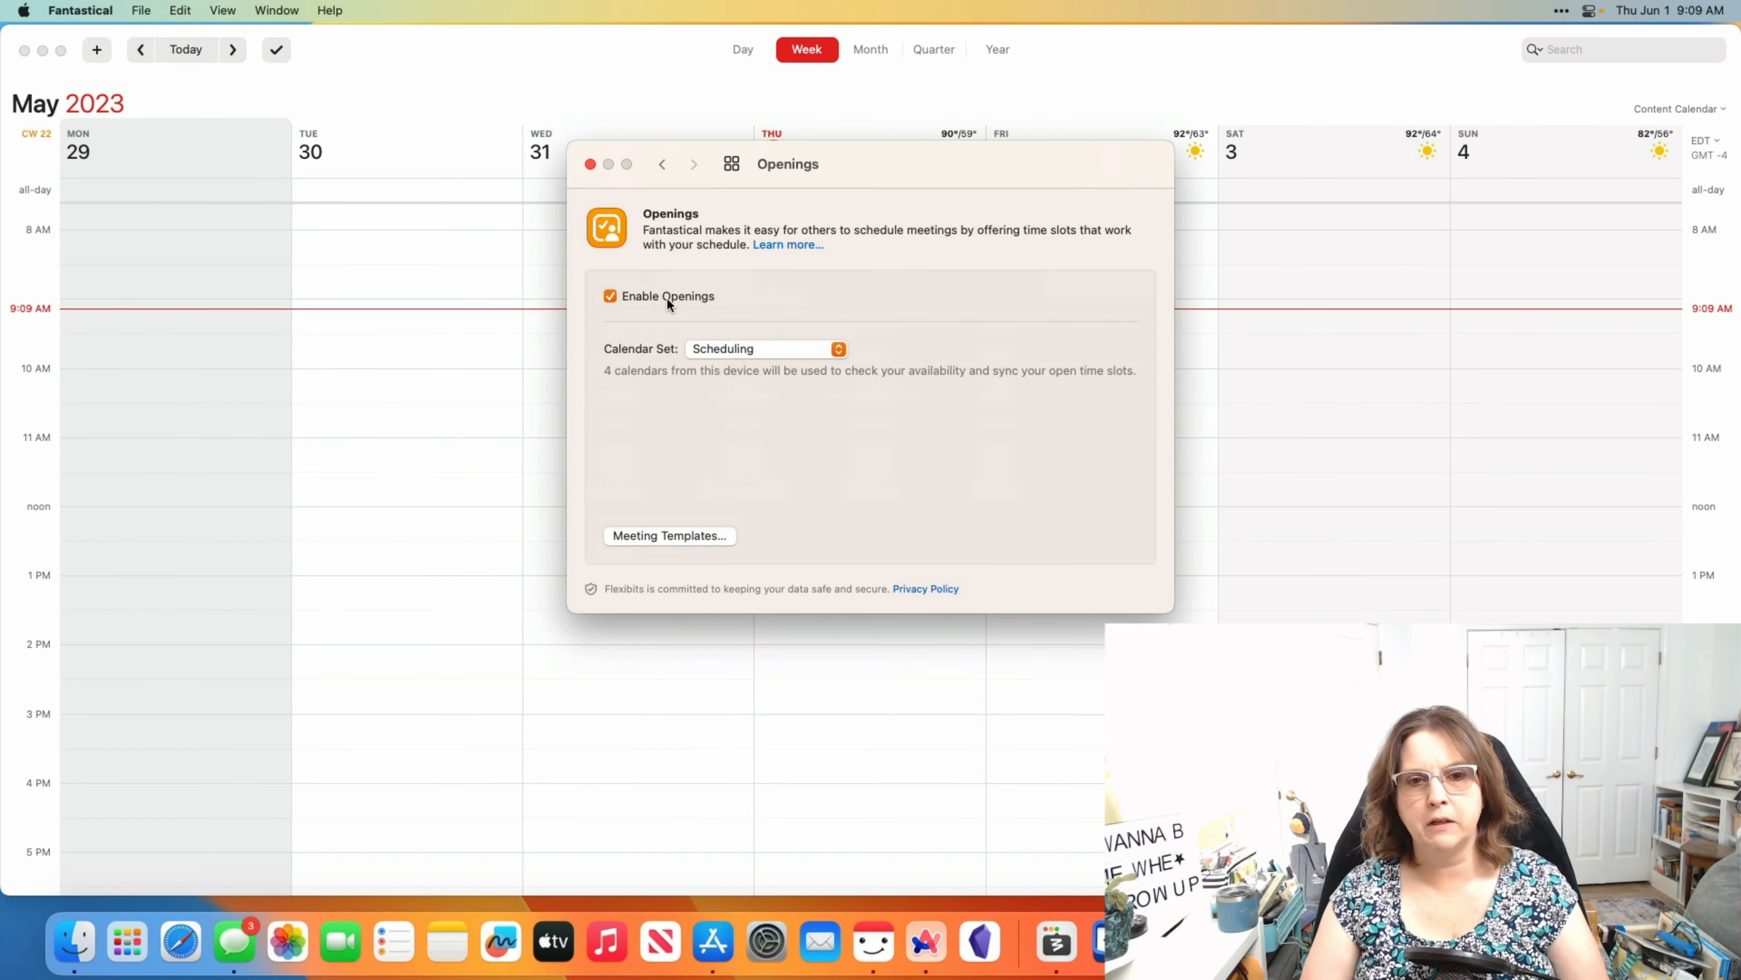
click(607, 295)
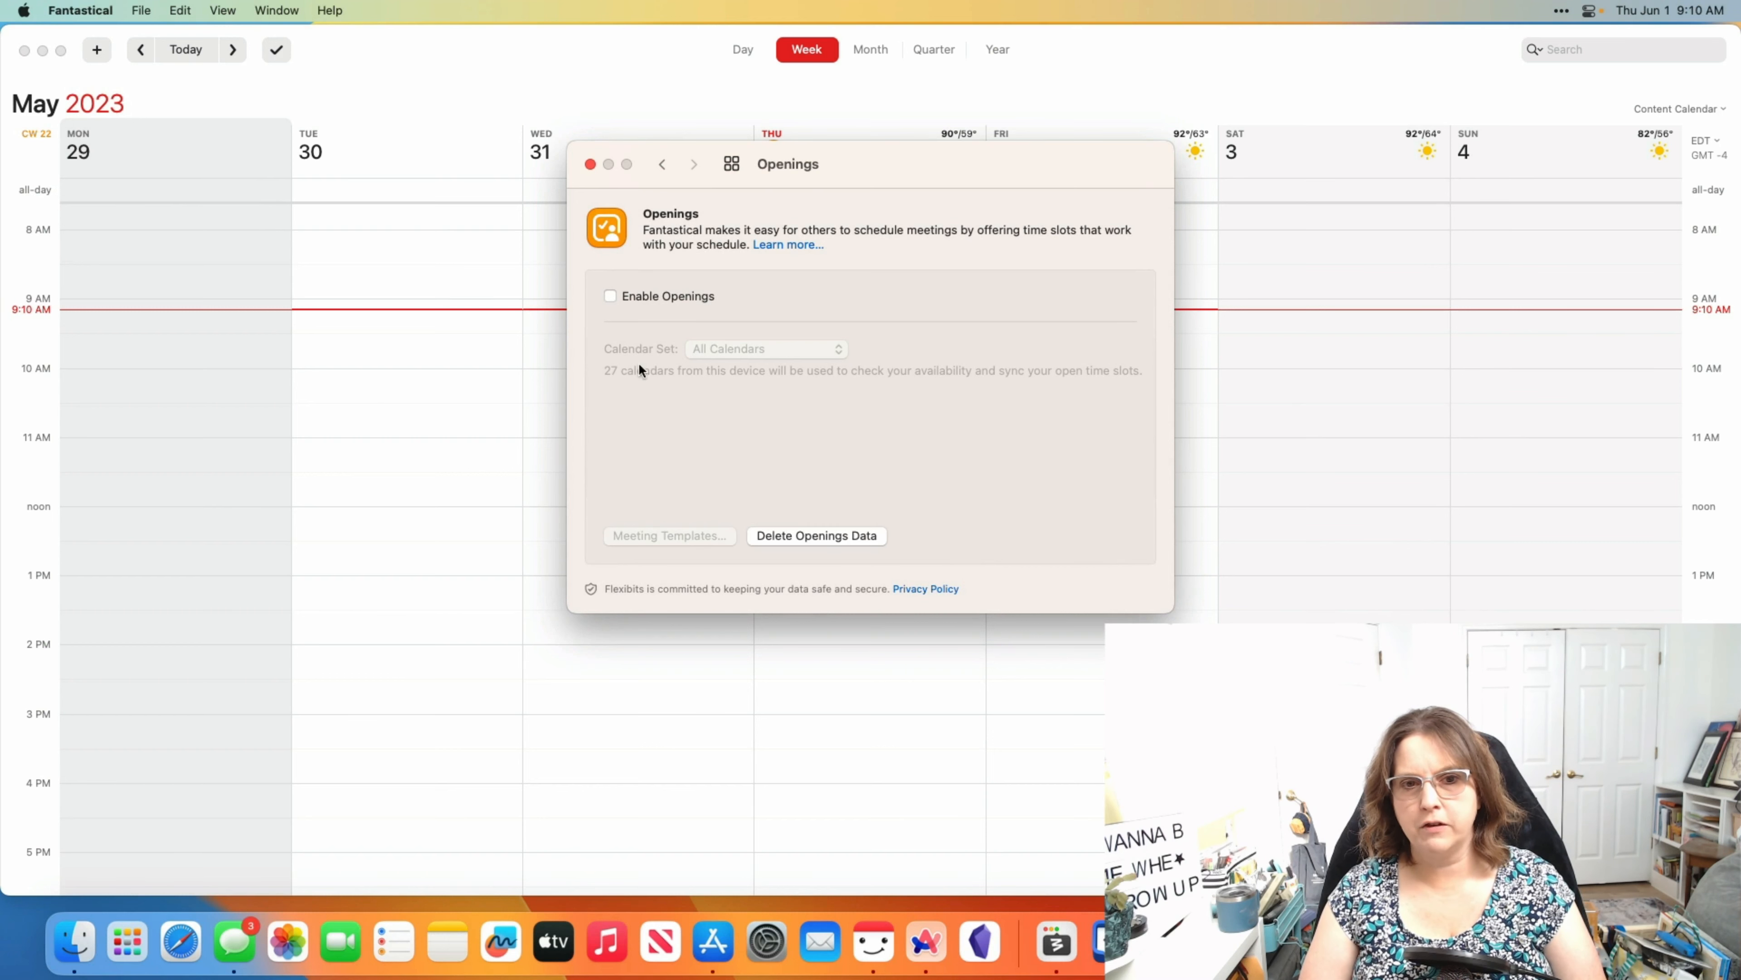
click(611, 294)
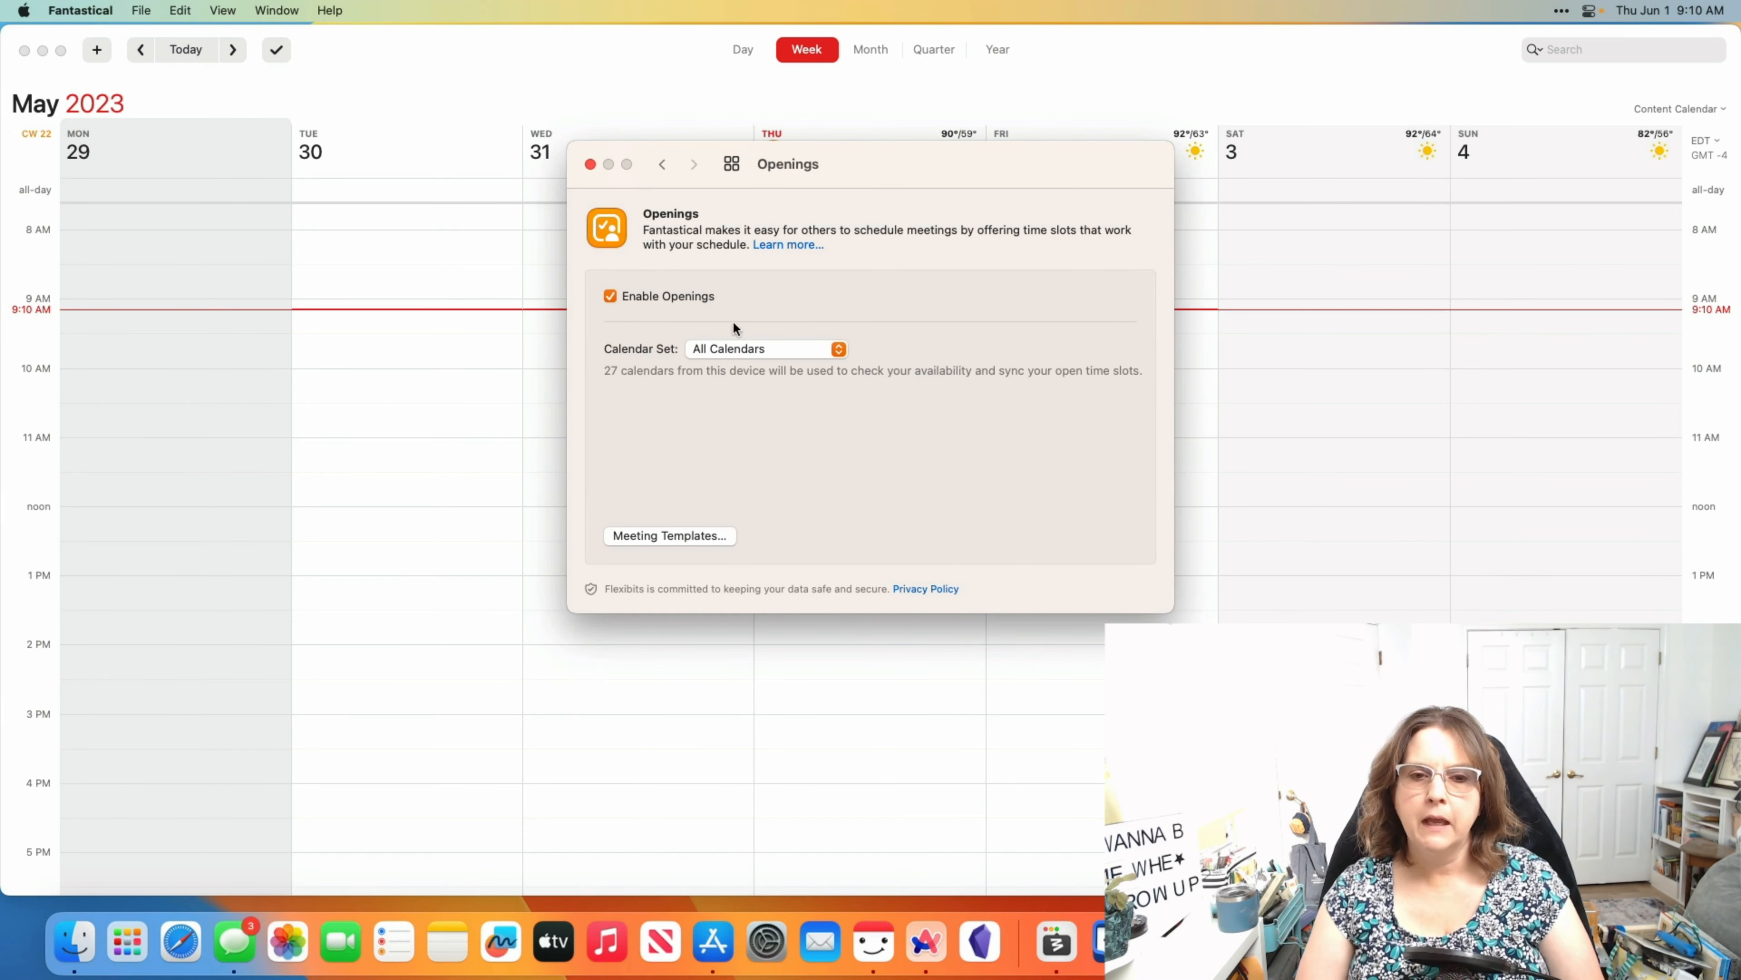
click(733, 350)
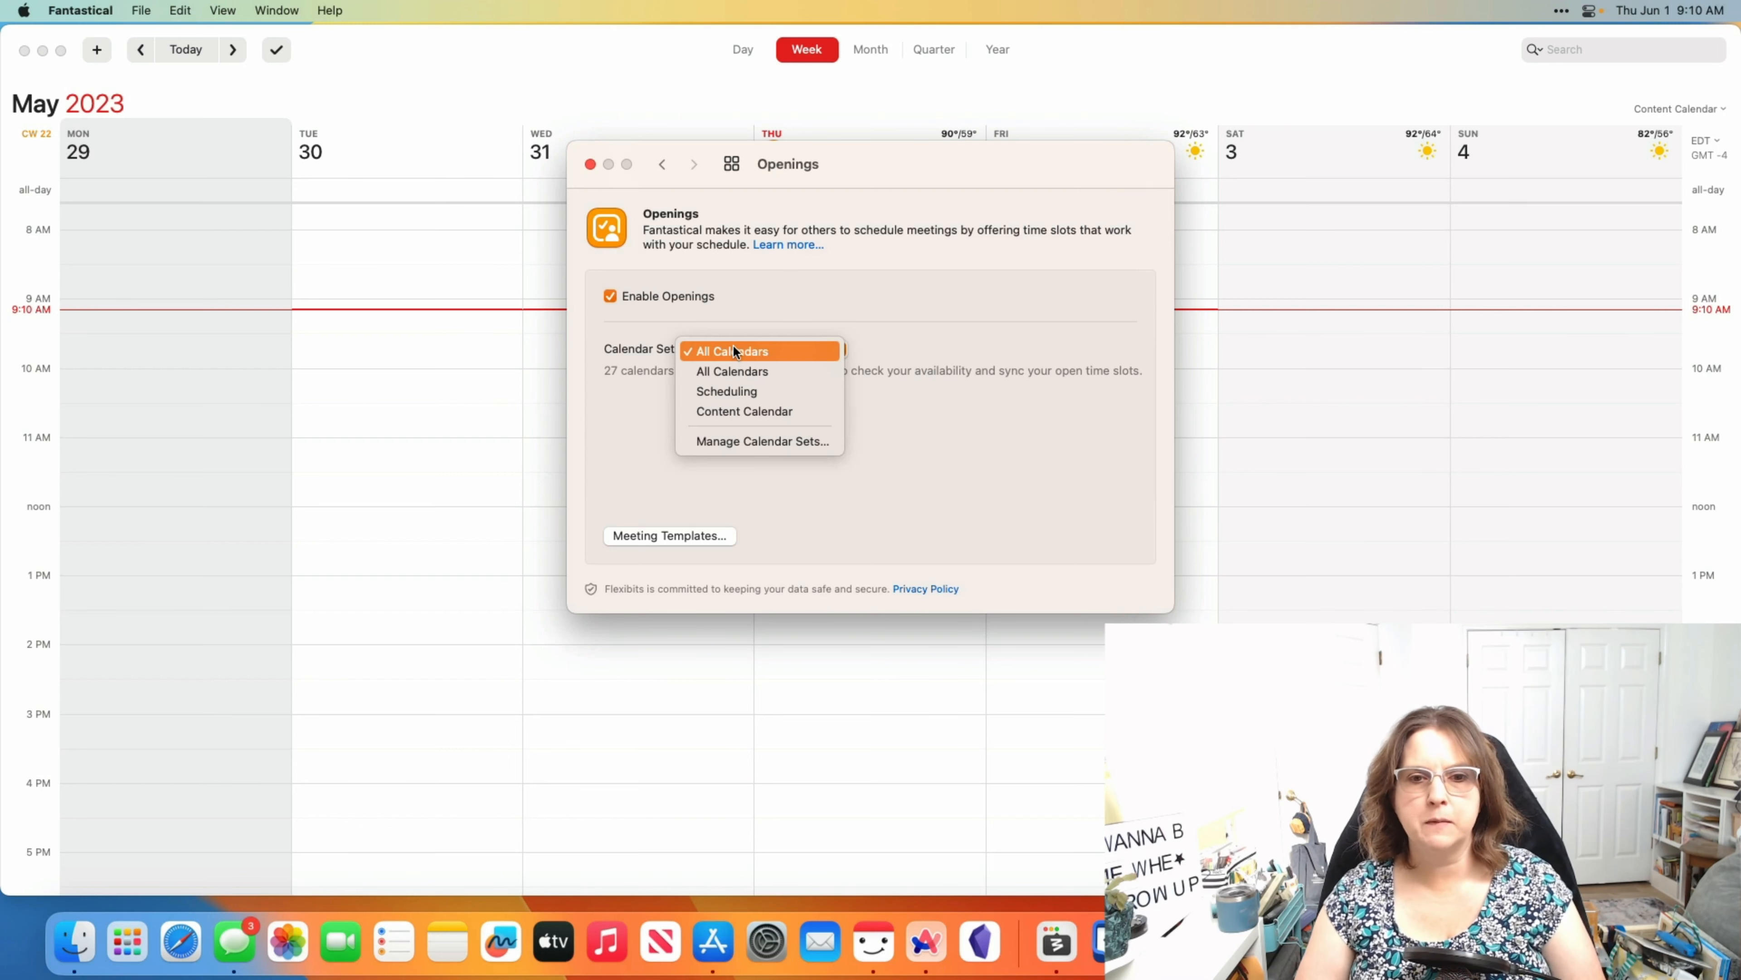
click(736, 392)
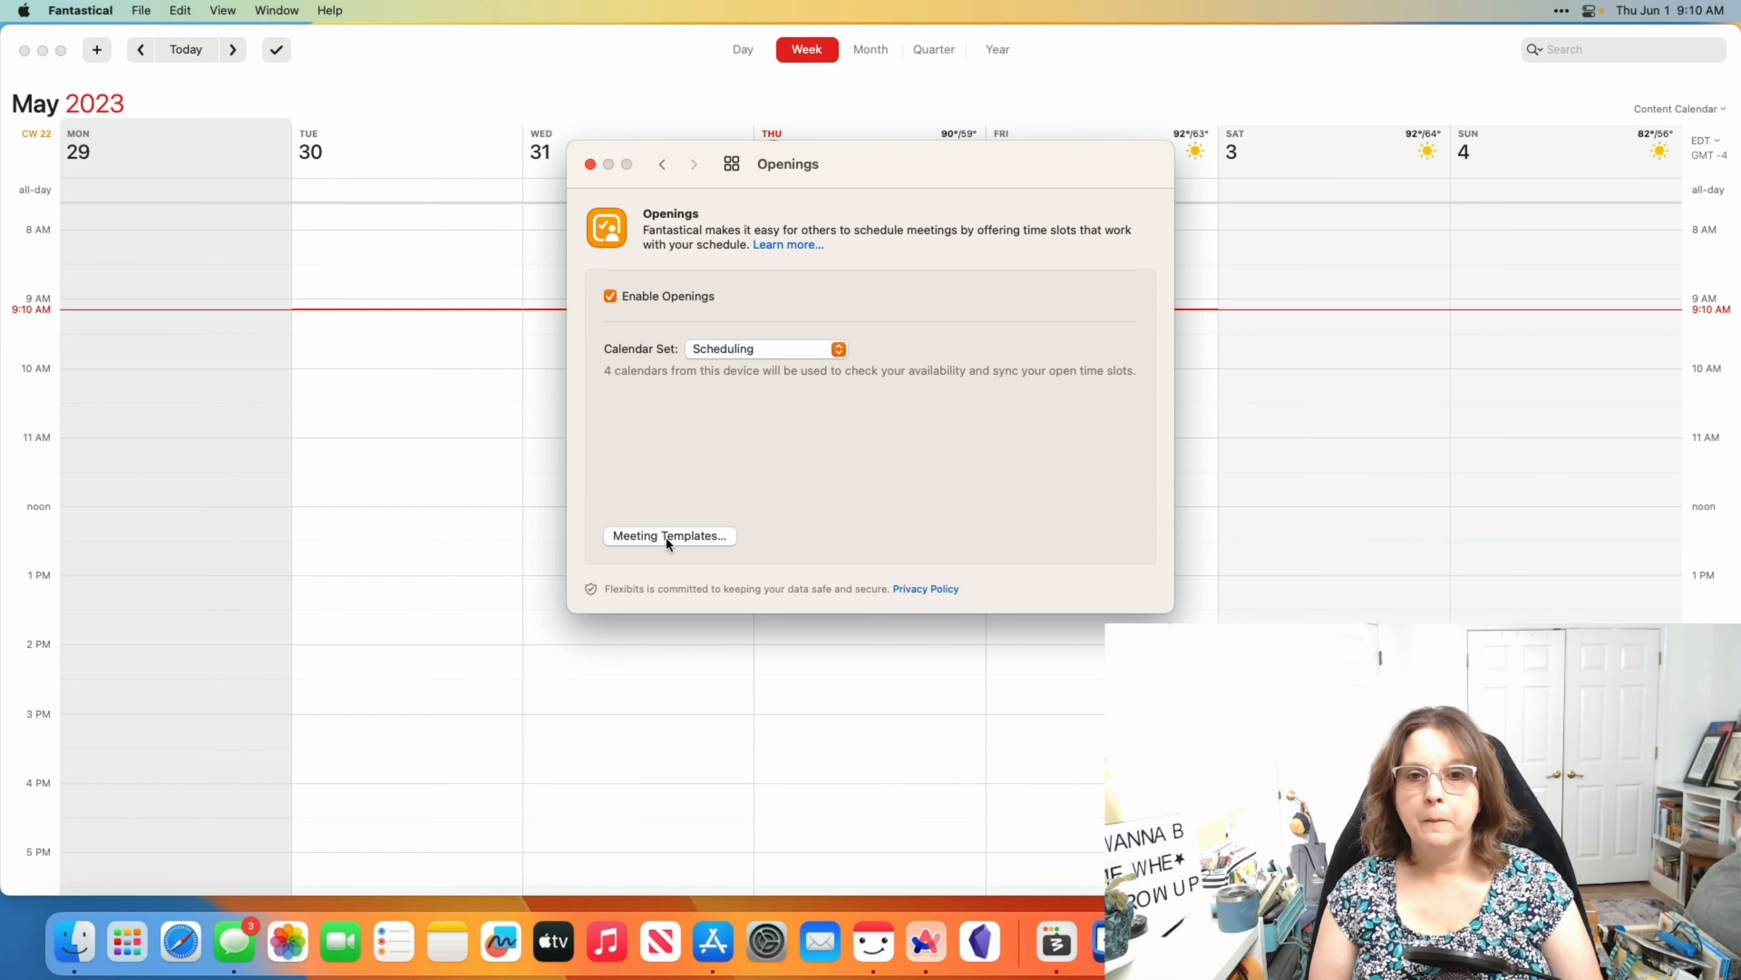
Enable the example template "My Template" in the Openings meeting templates and permanently delete it.
click(690, 535)
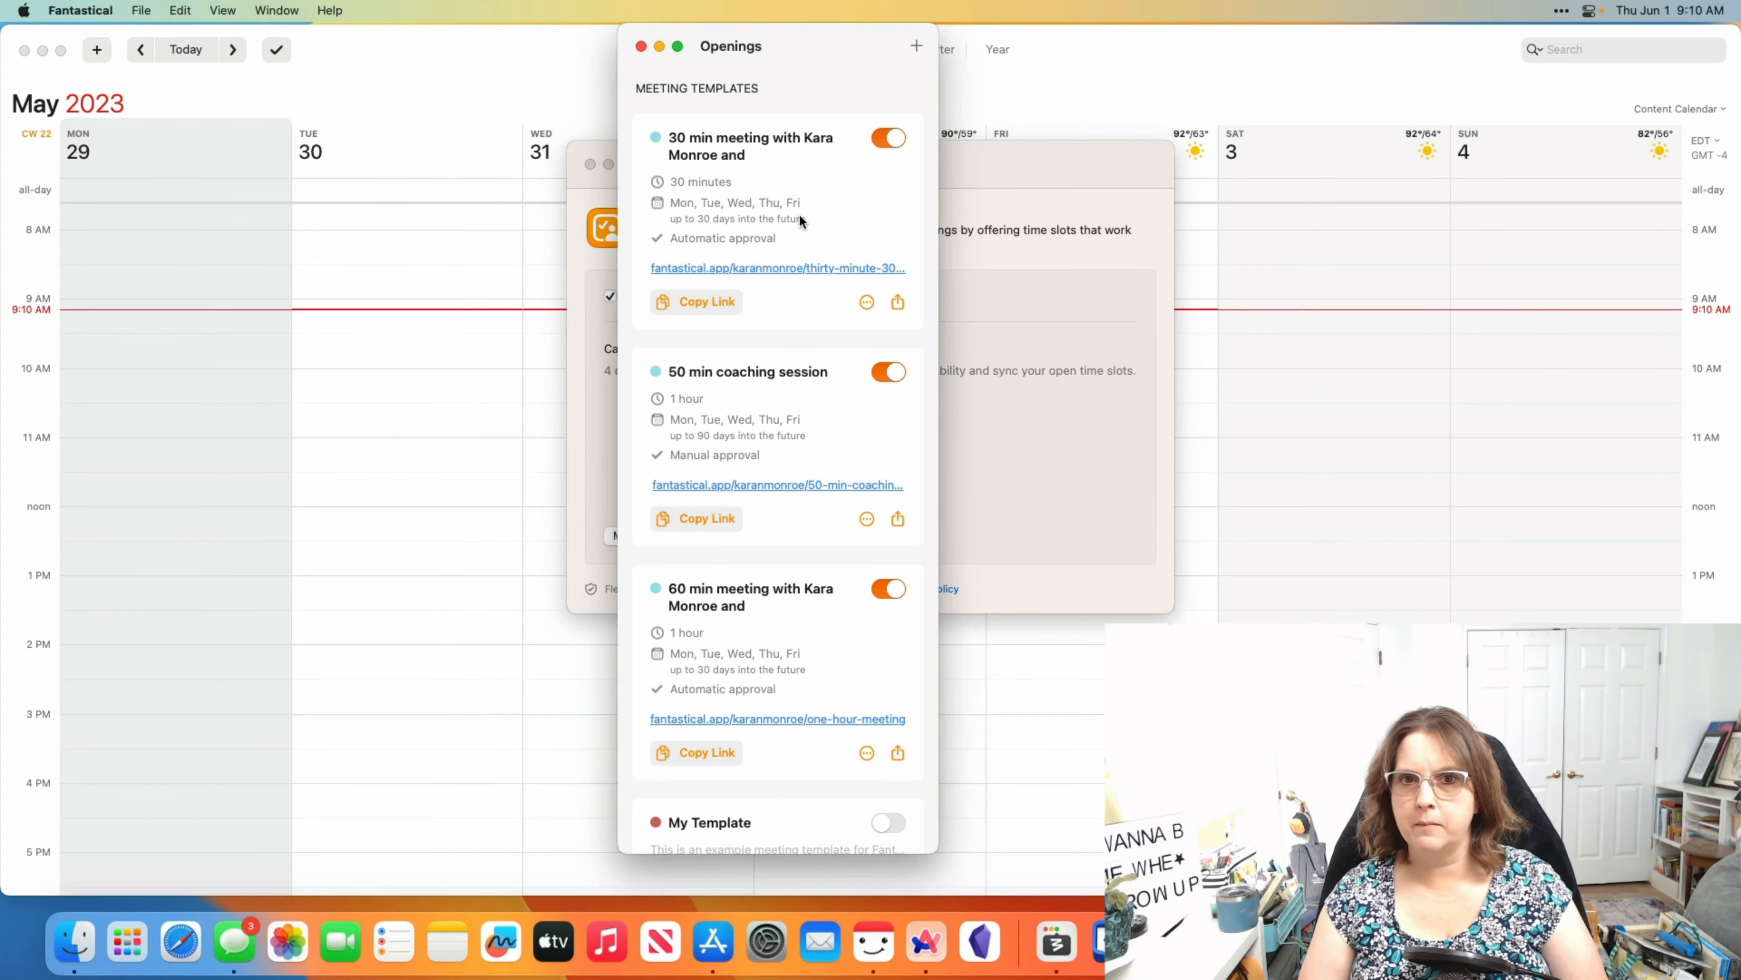
scroll(785, 396, down, 10)
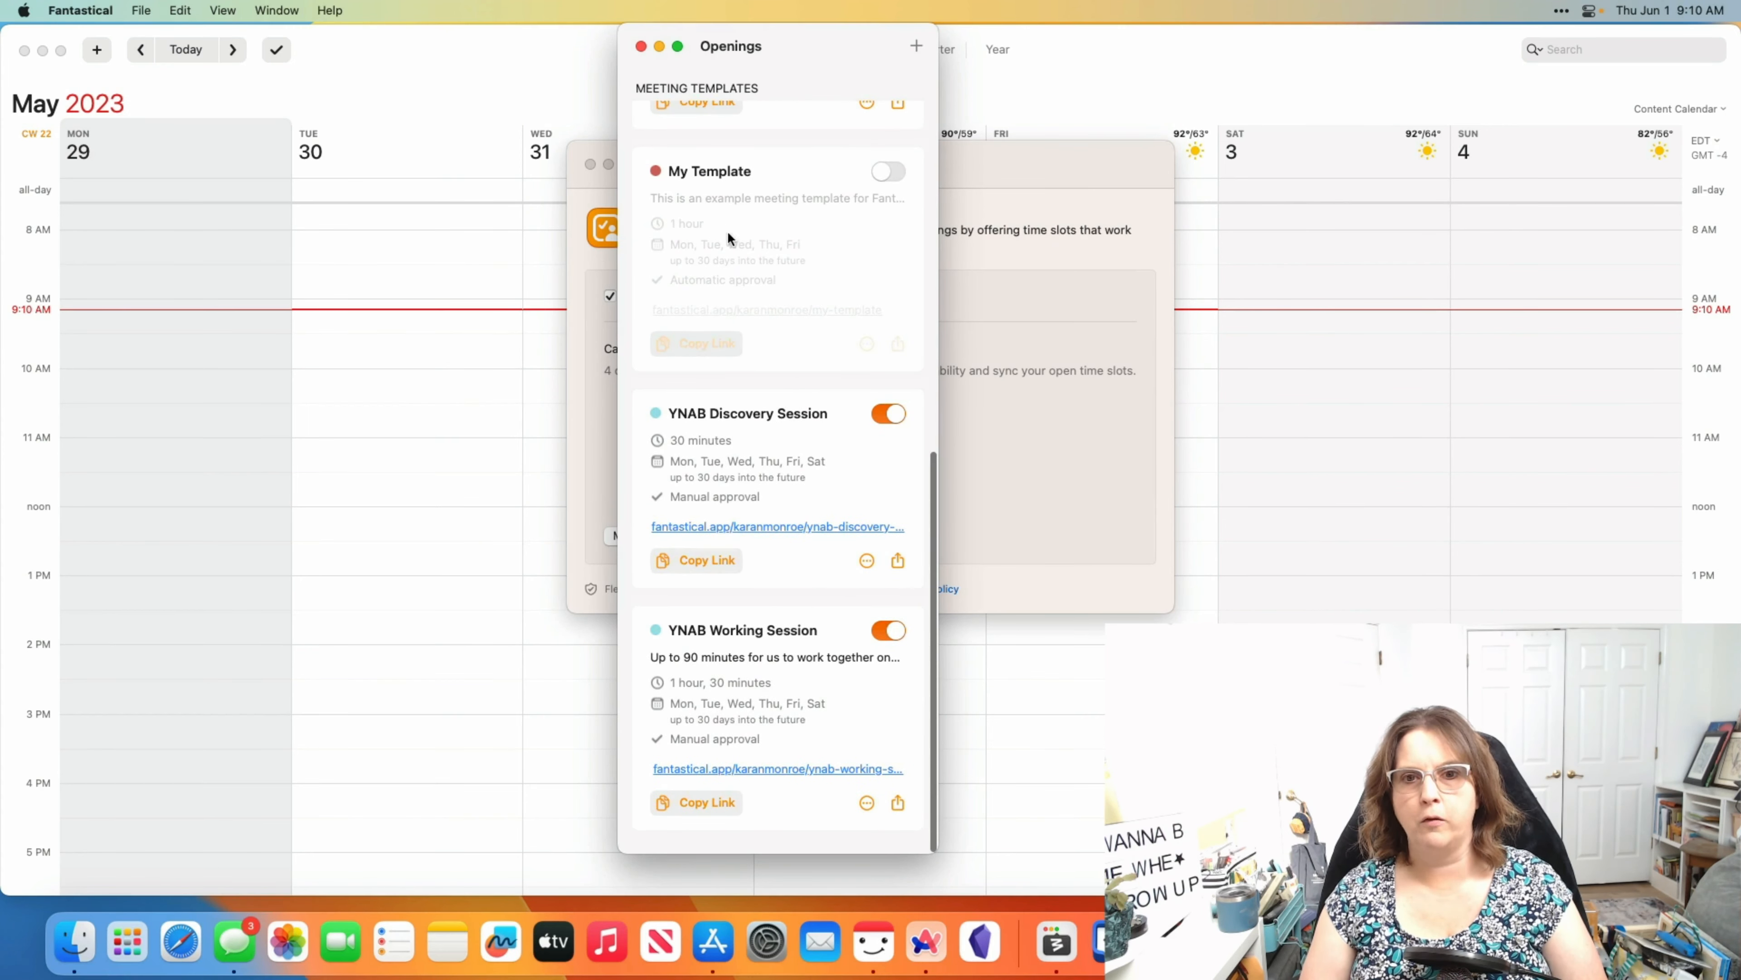
click(888, 170)
click(883, 171)
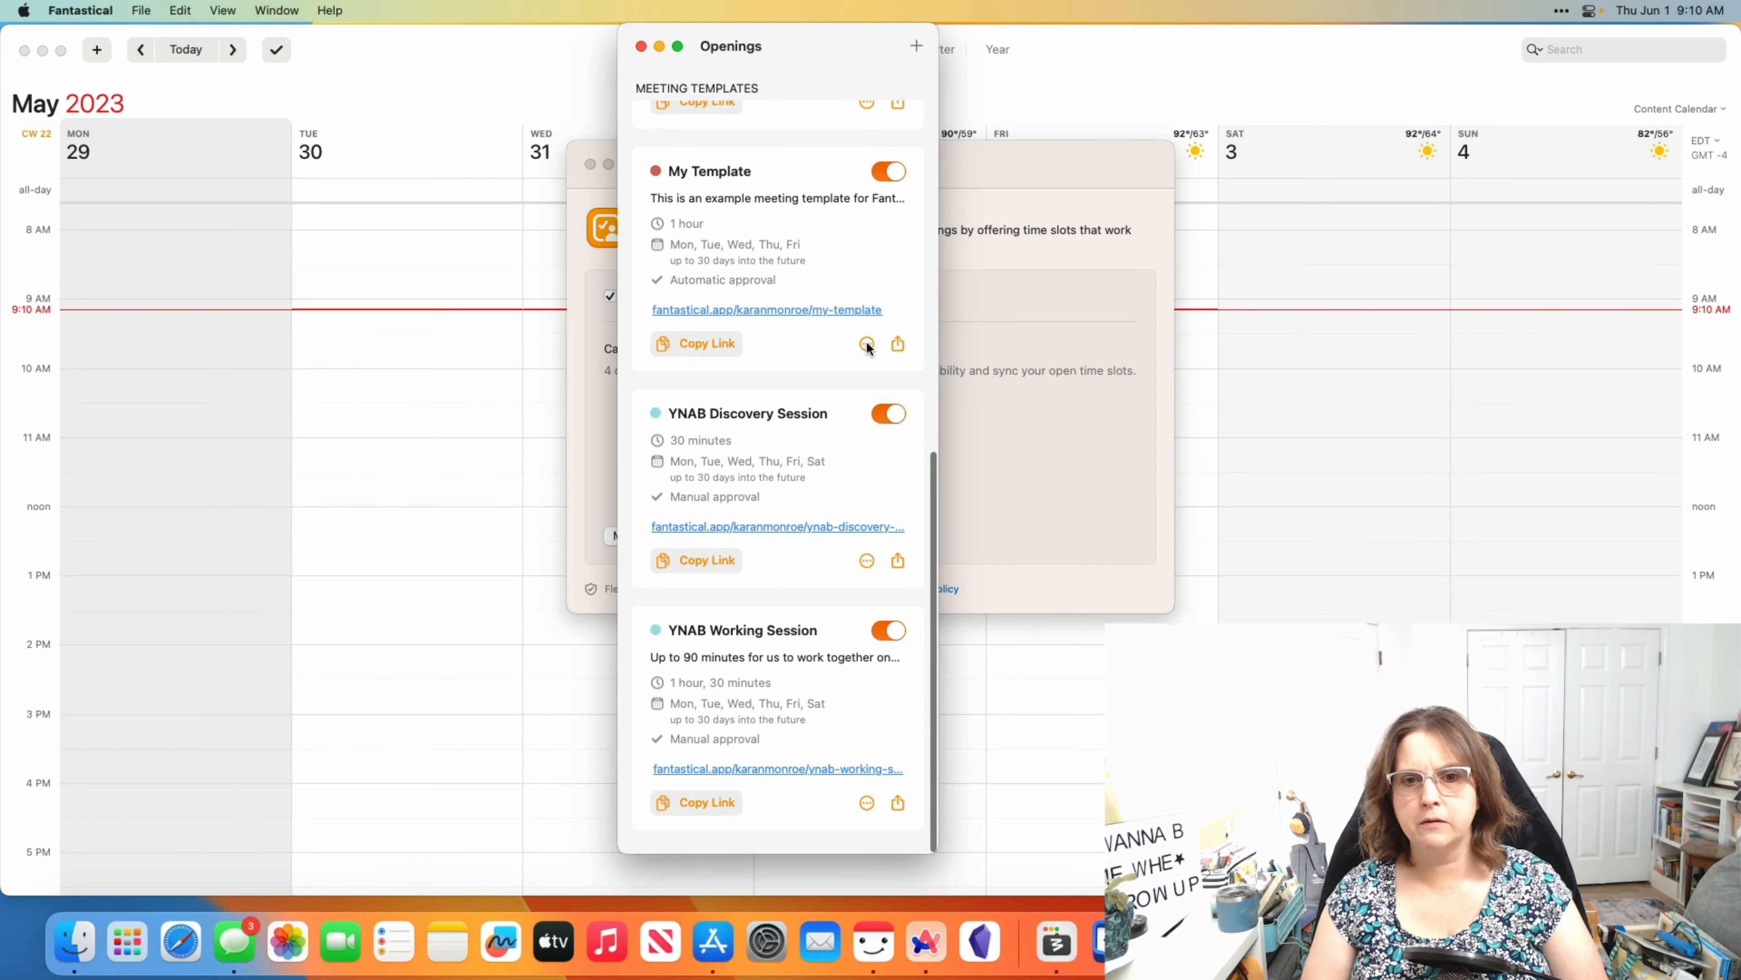
click(867, 341)
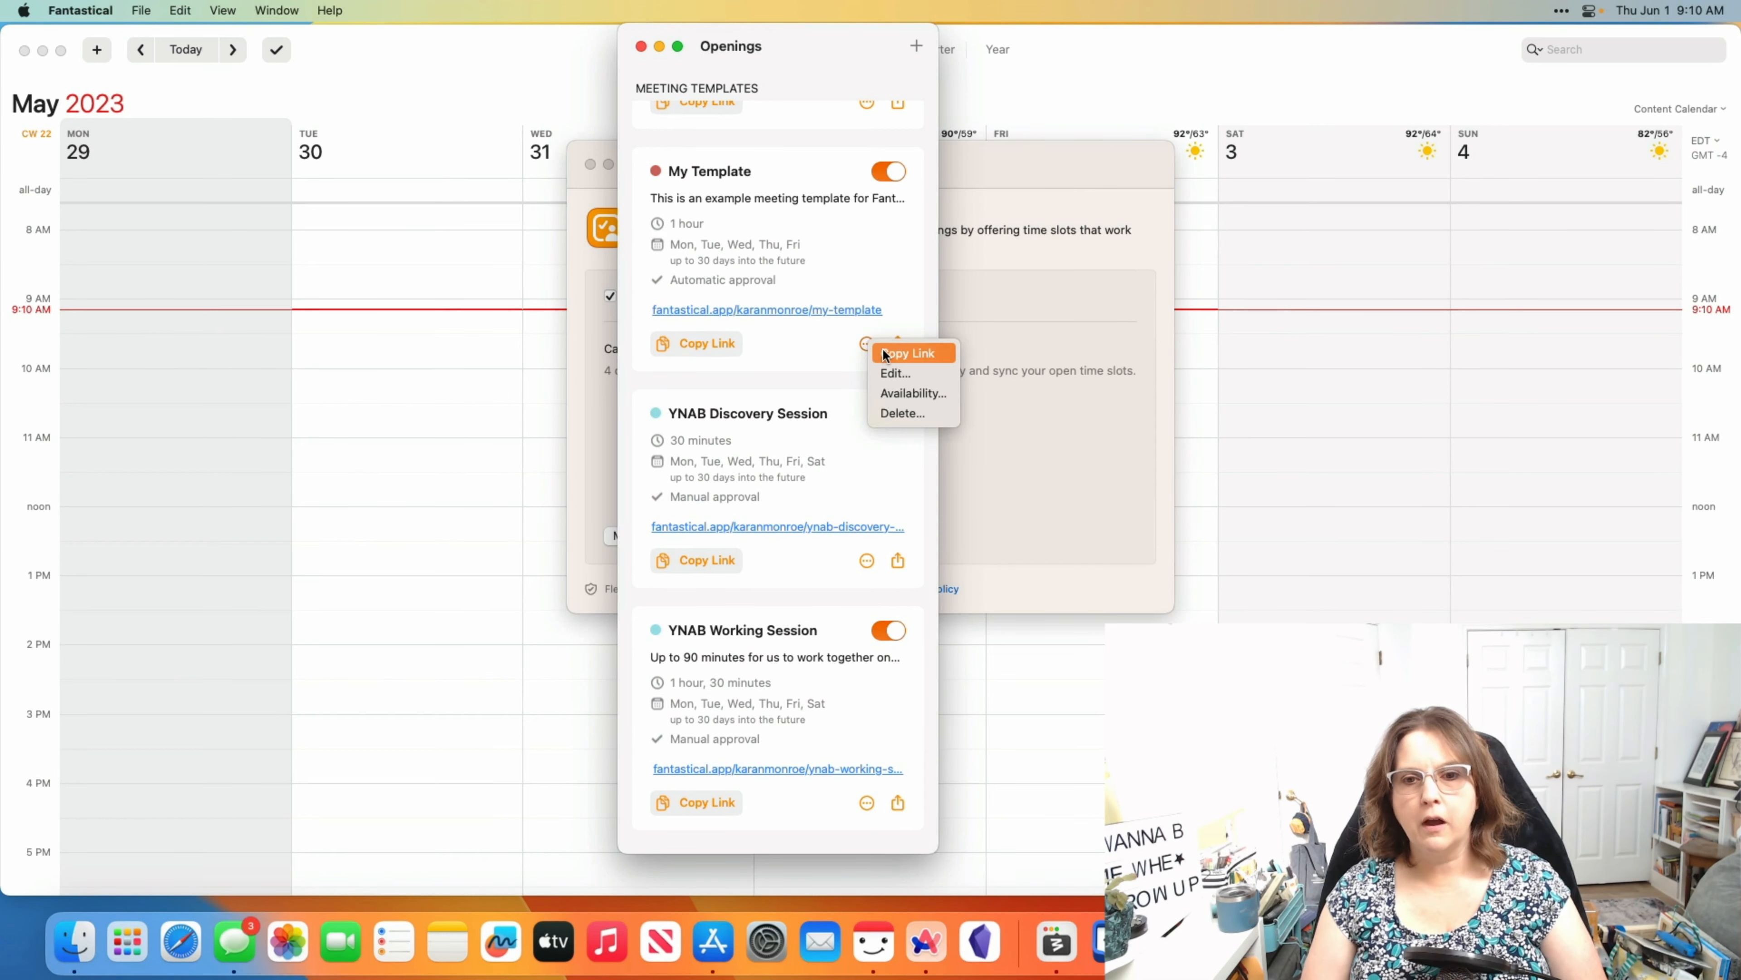
click(902, 412)
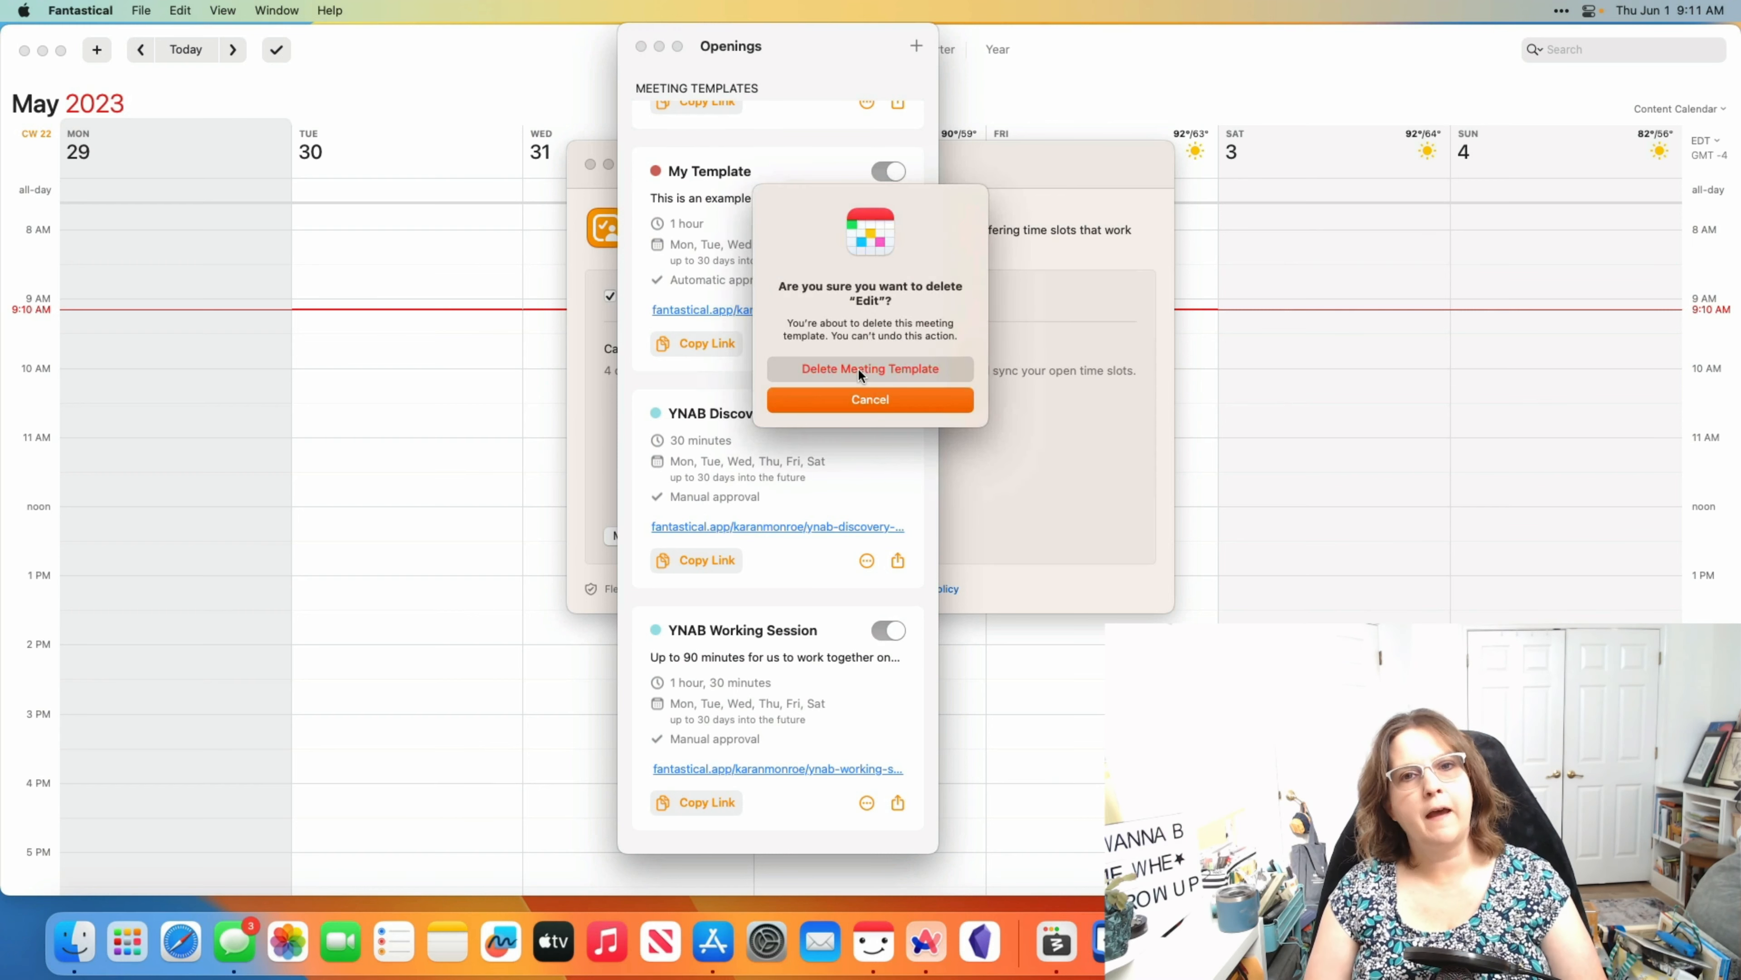
click(858, 369)
Start a new meeting template titled "45 minute phone call with" followed by the host's full name and "and".
scroll(800, 281, up, 6)
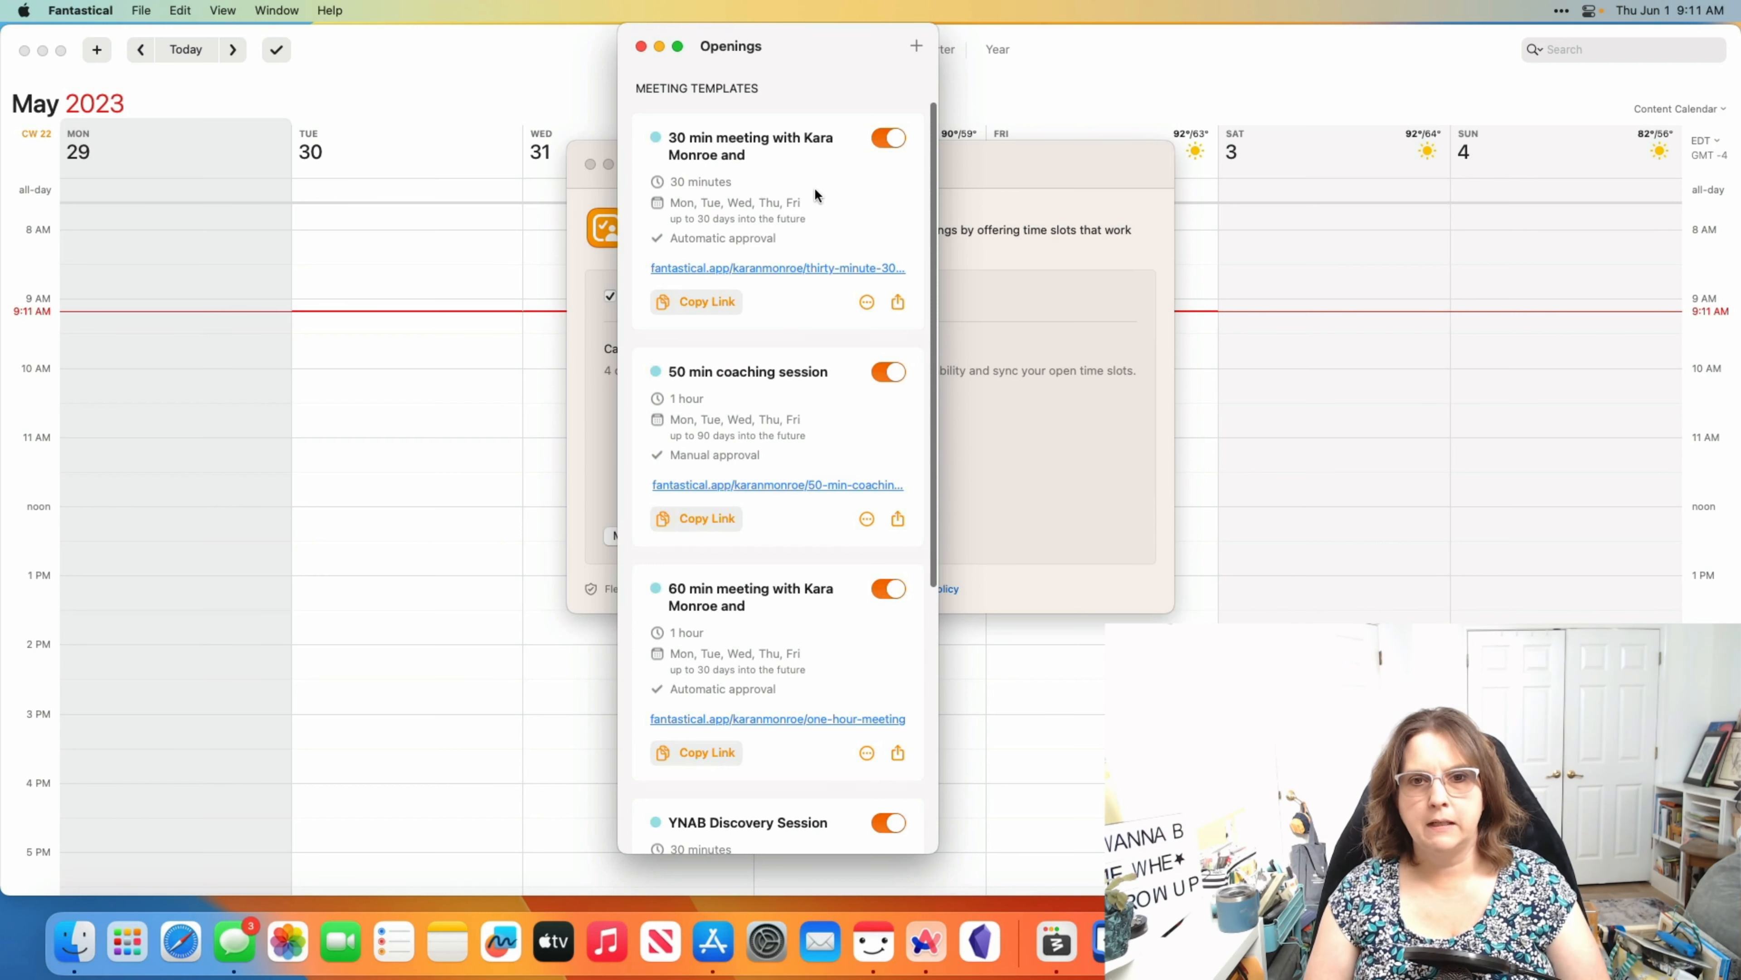
click(917, 48)
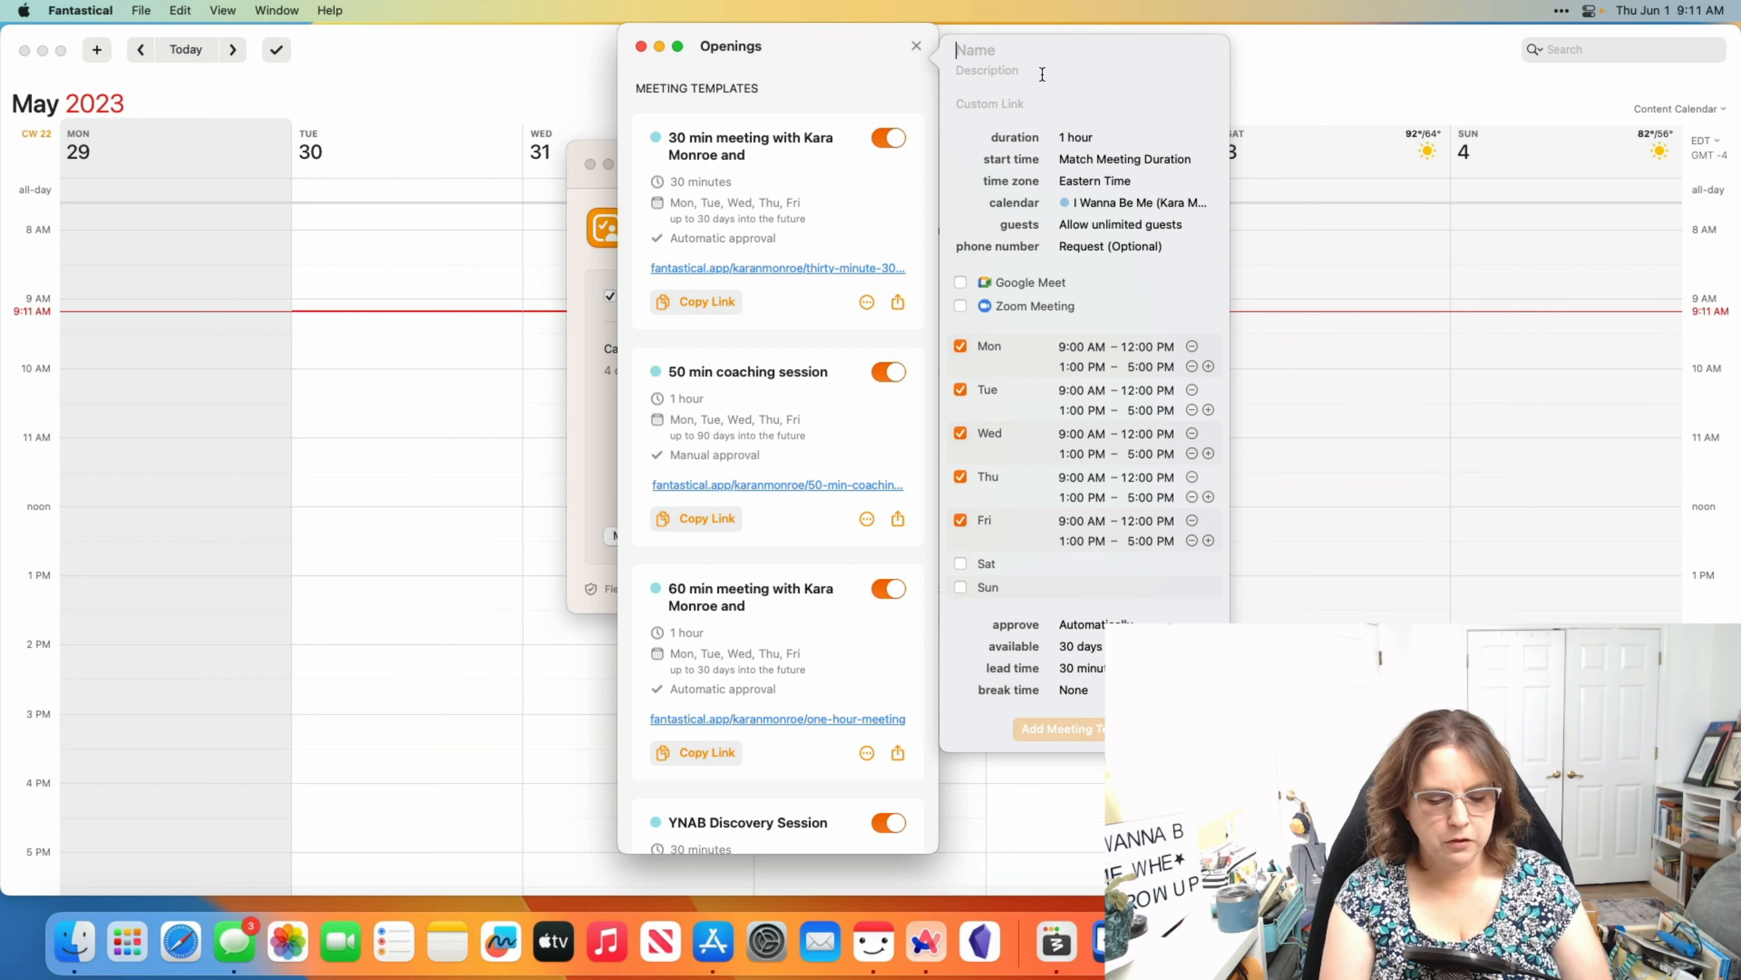
text(45 minut)
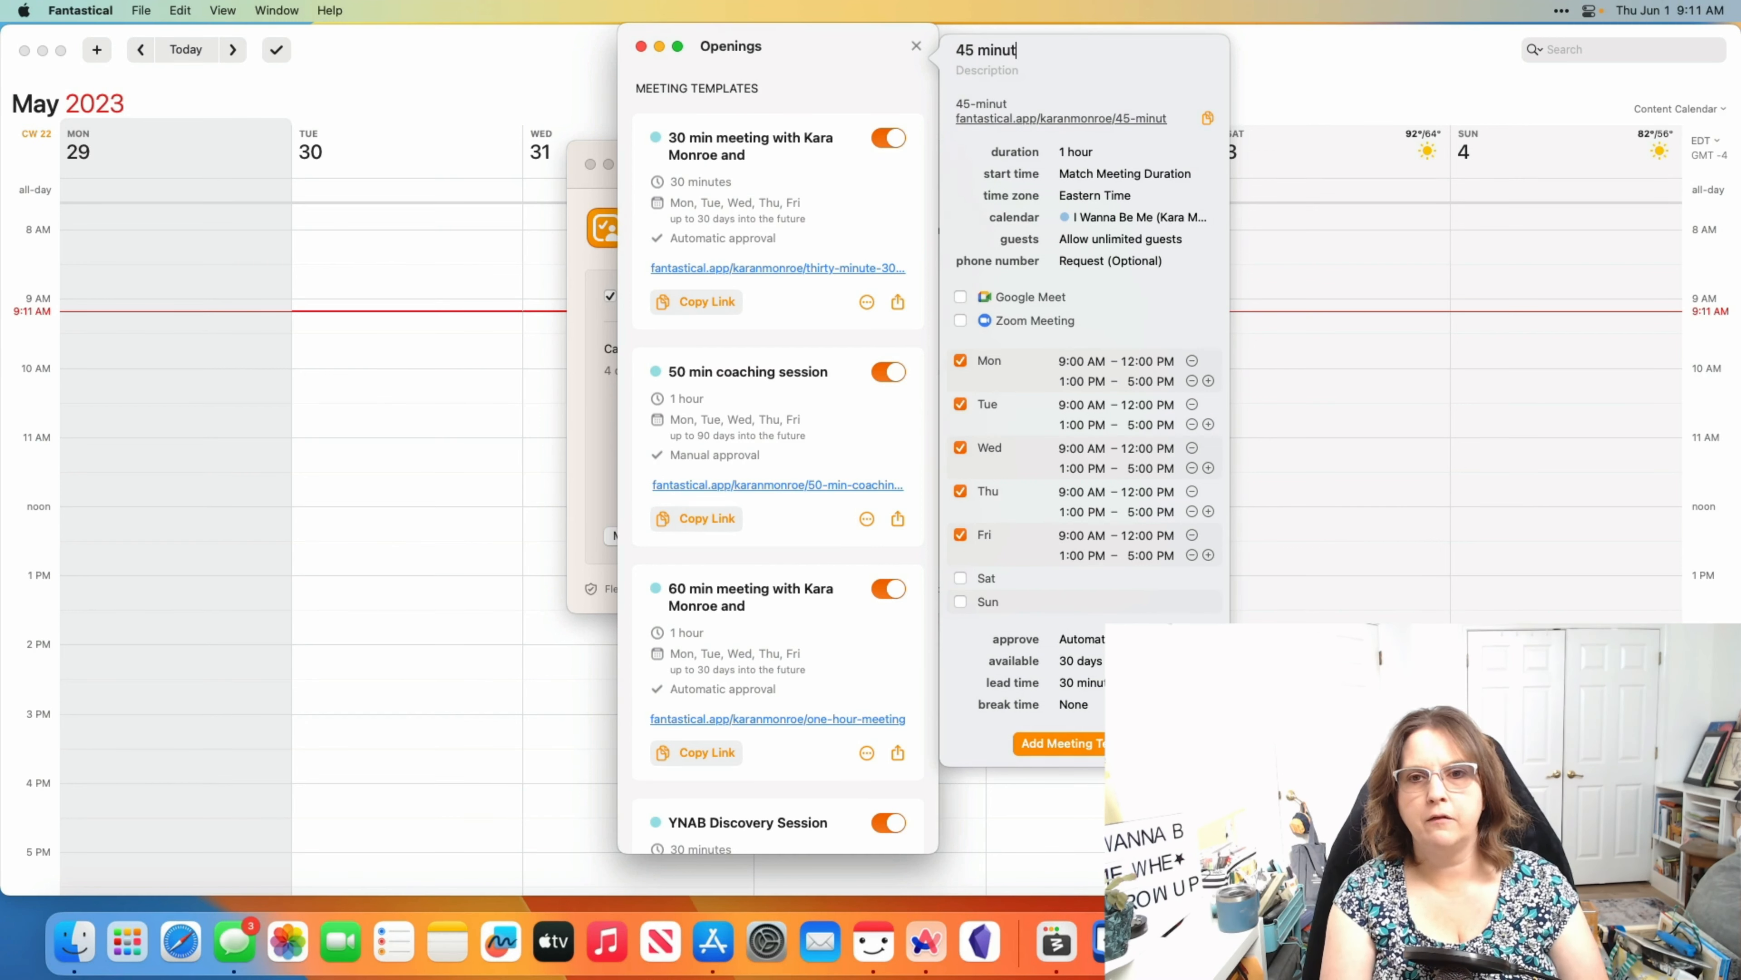
text(e phone call with Kar)
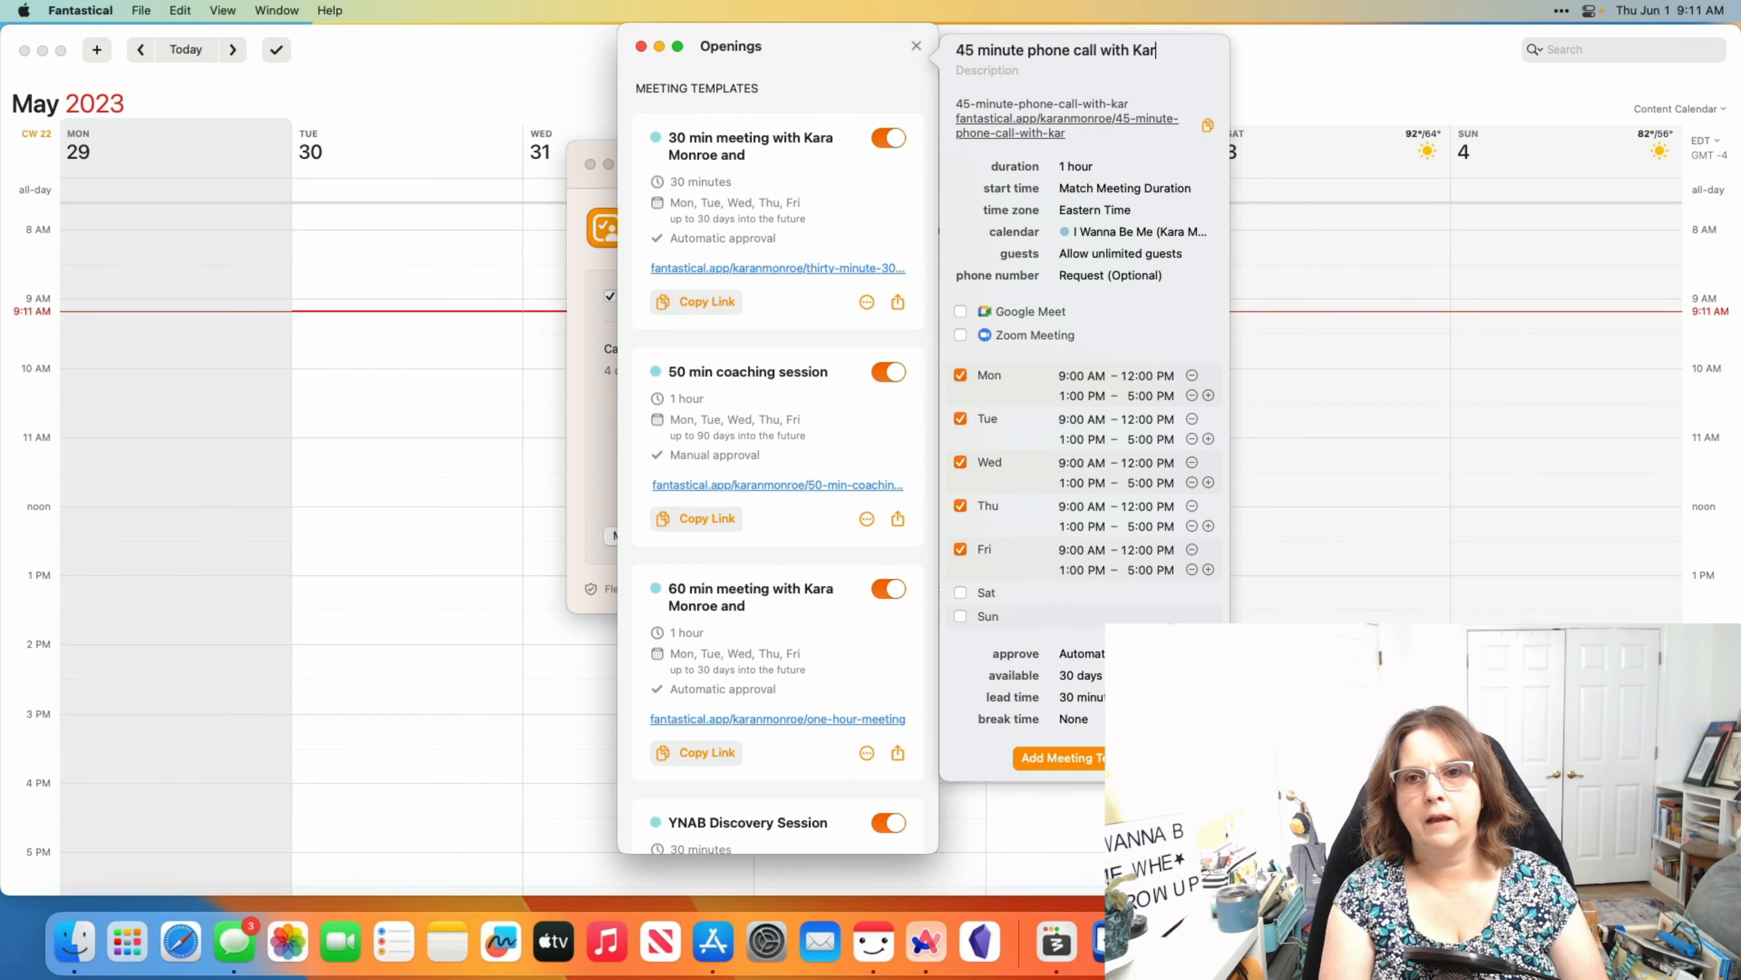
text(a Monroe and)
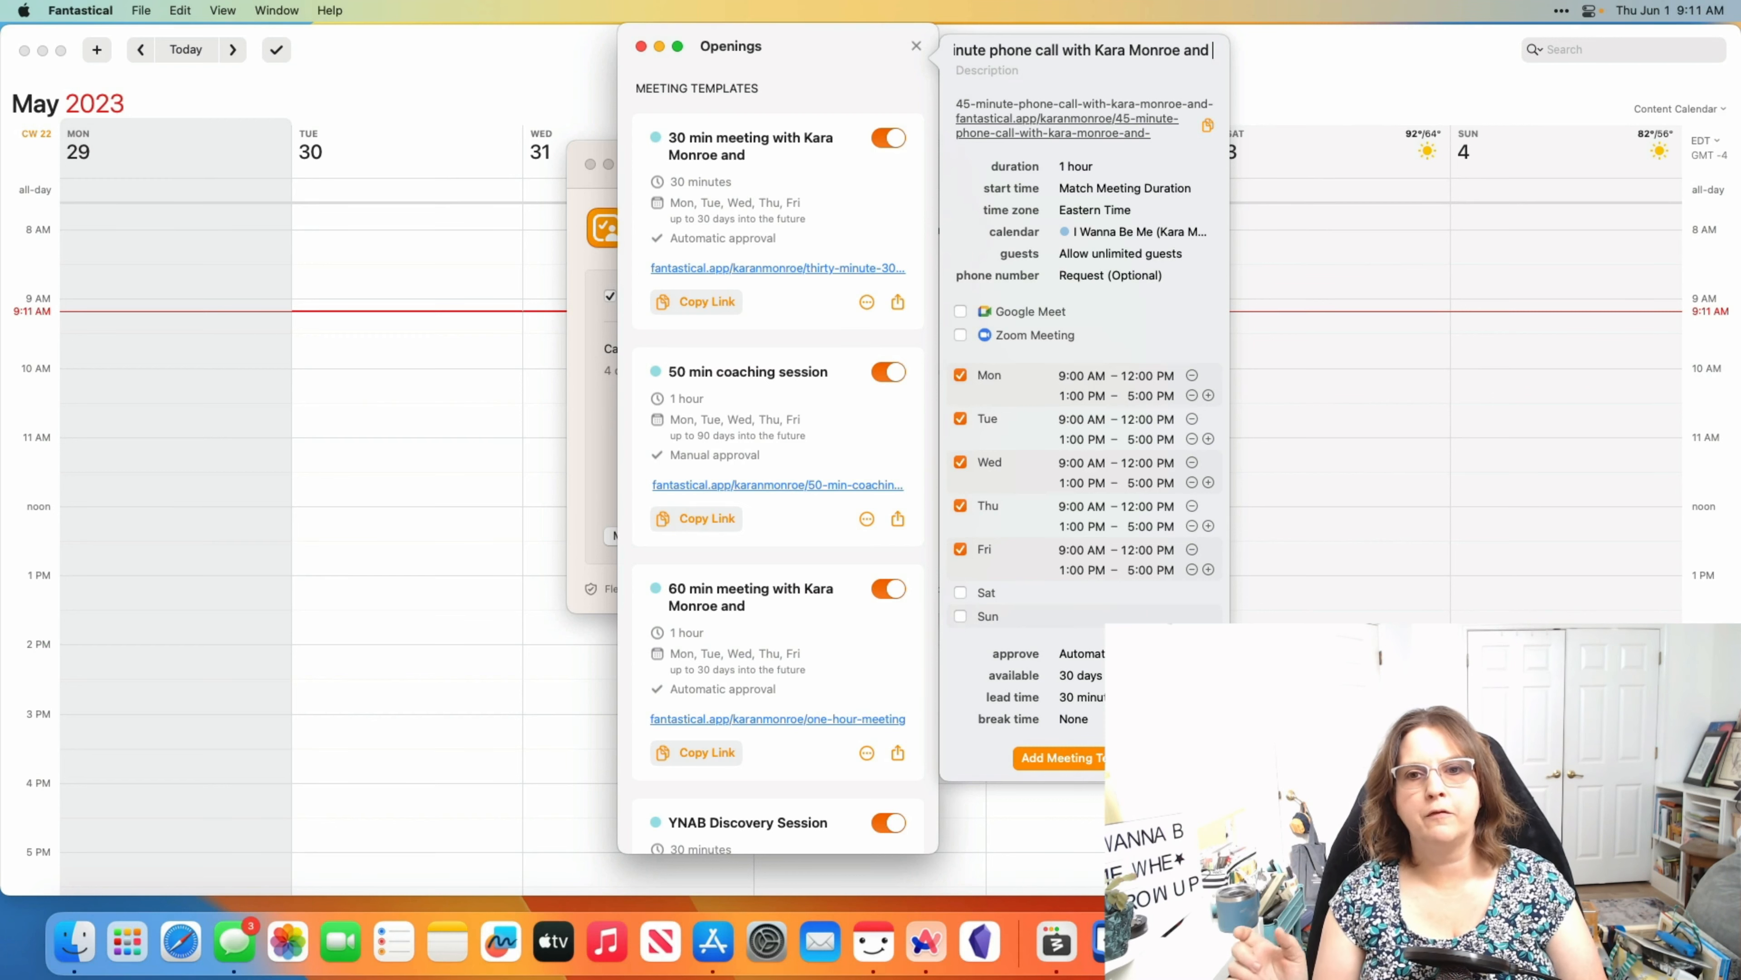
Enter the template description: the host's first name followed by "will call you at the phone number you provide on the web form".
click(1022, 79)
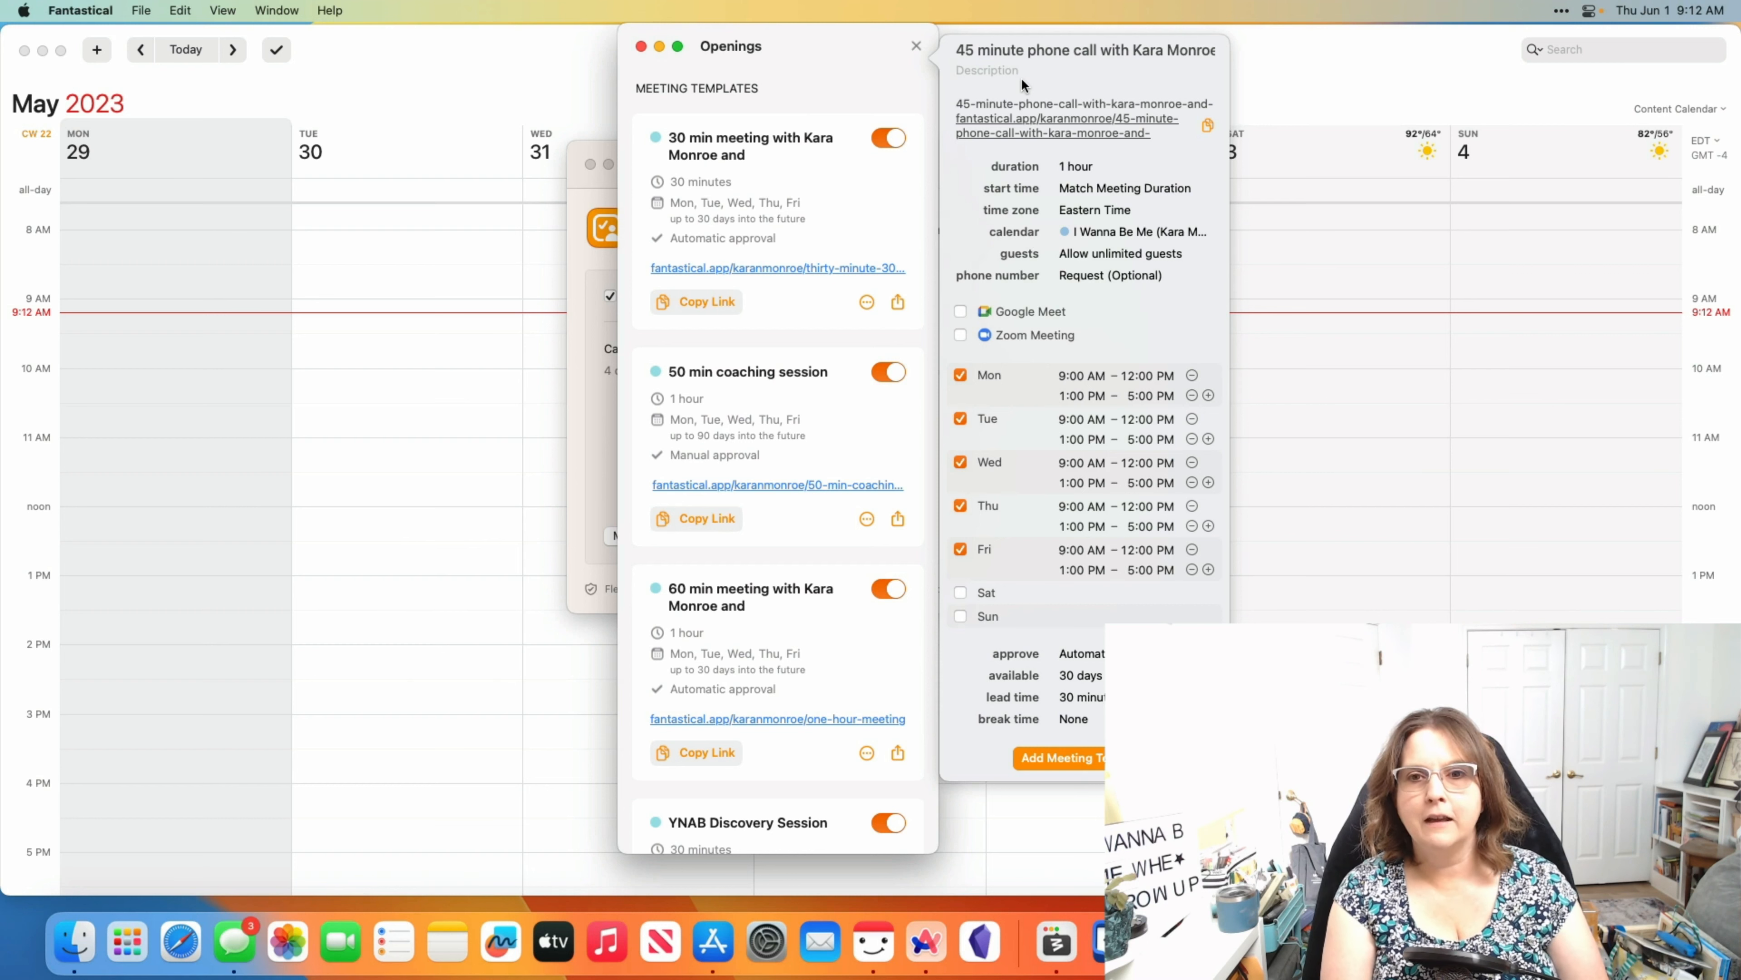
text(Kara will call you a)
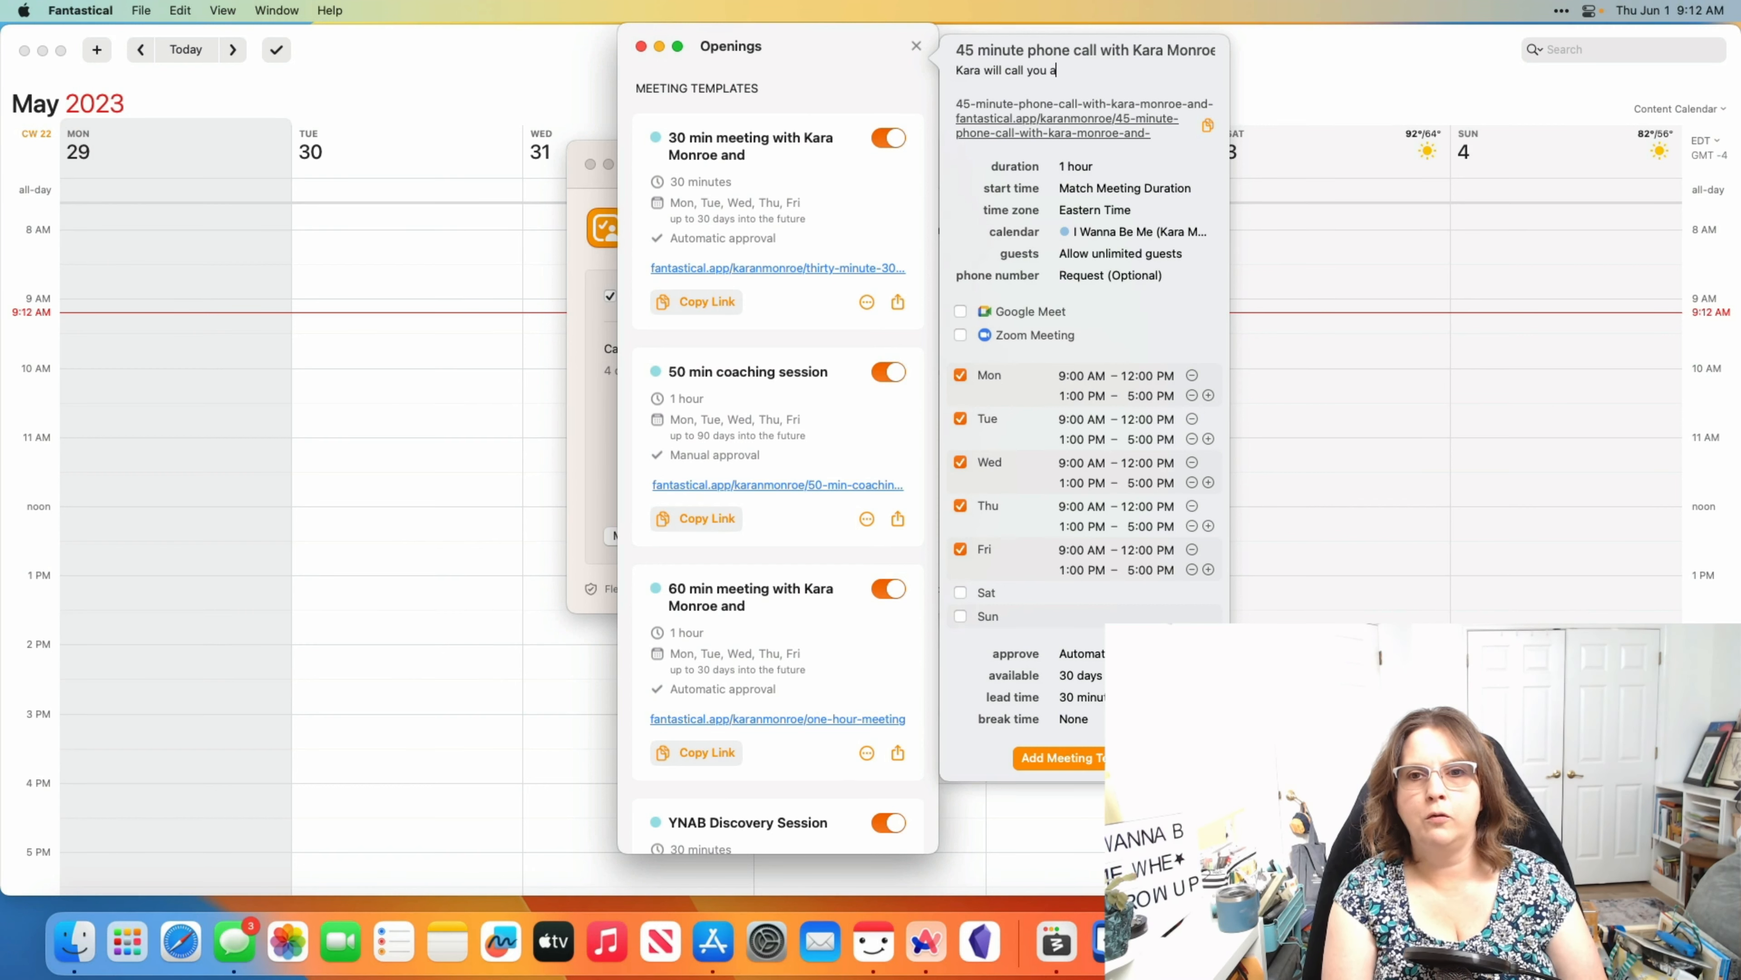
text(t the phone numbe)
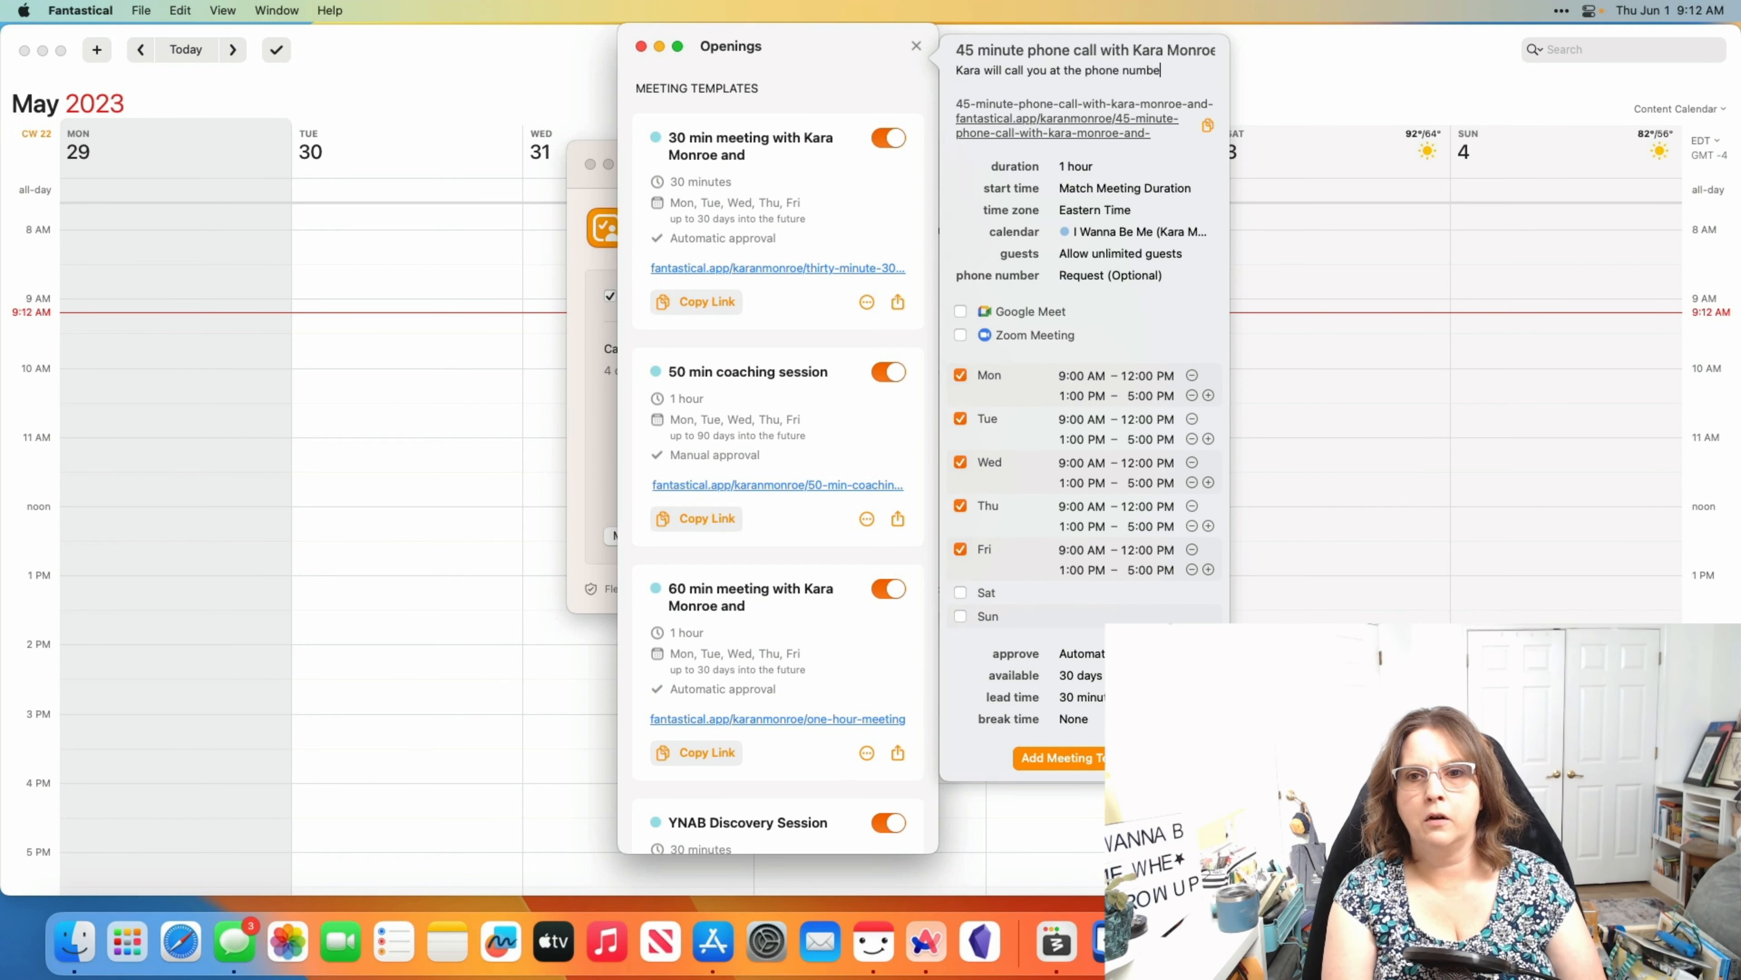
text(r you provide on the w)
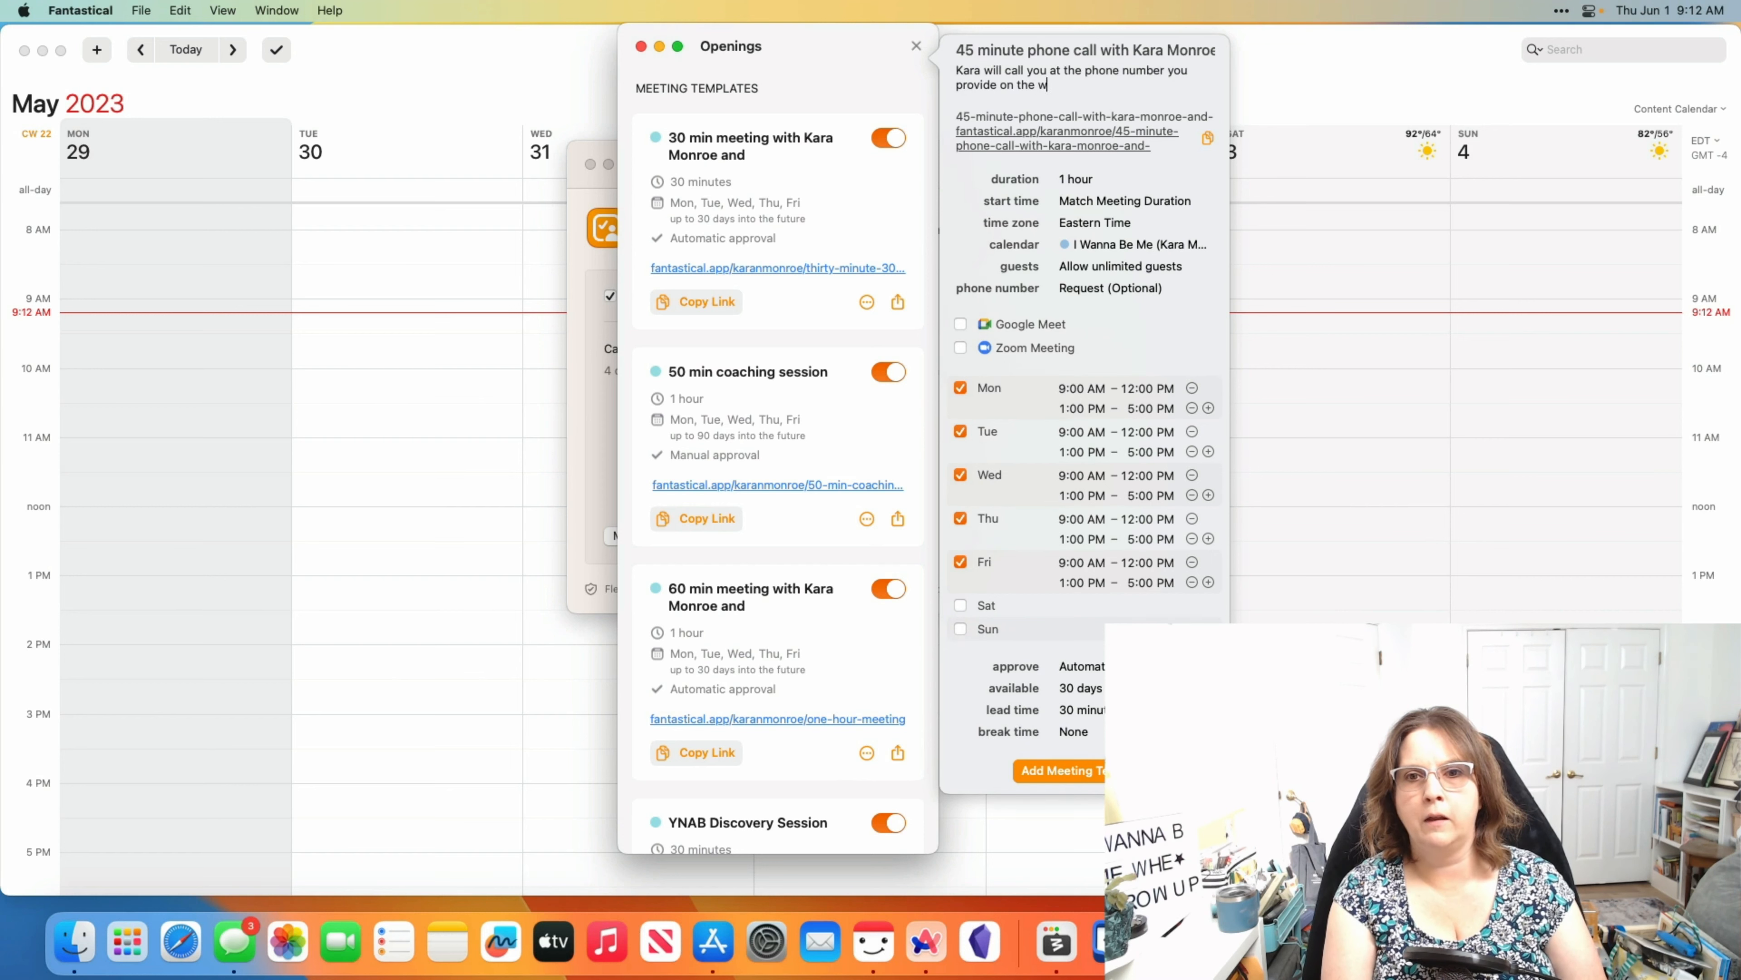
text(eb form)
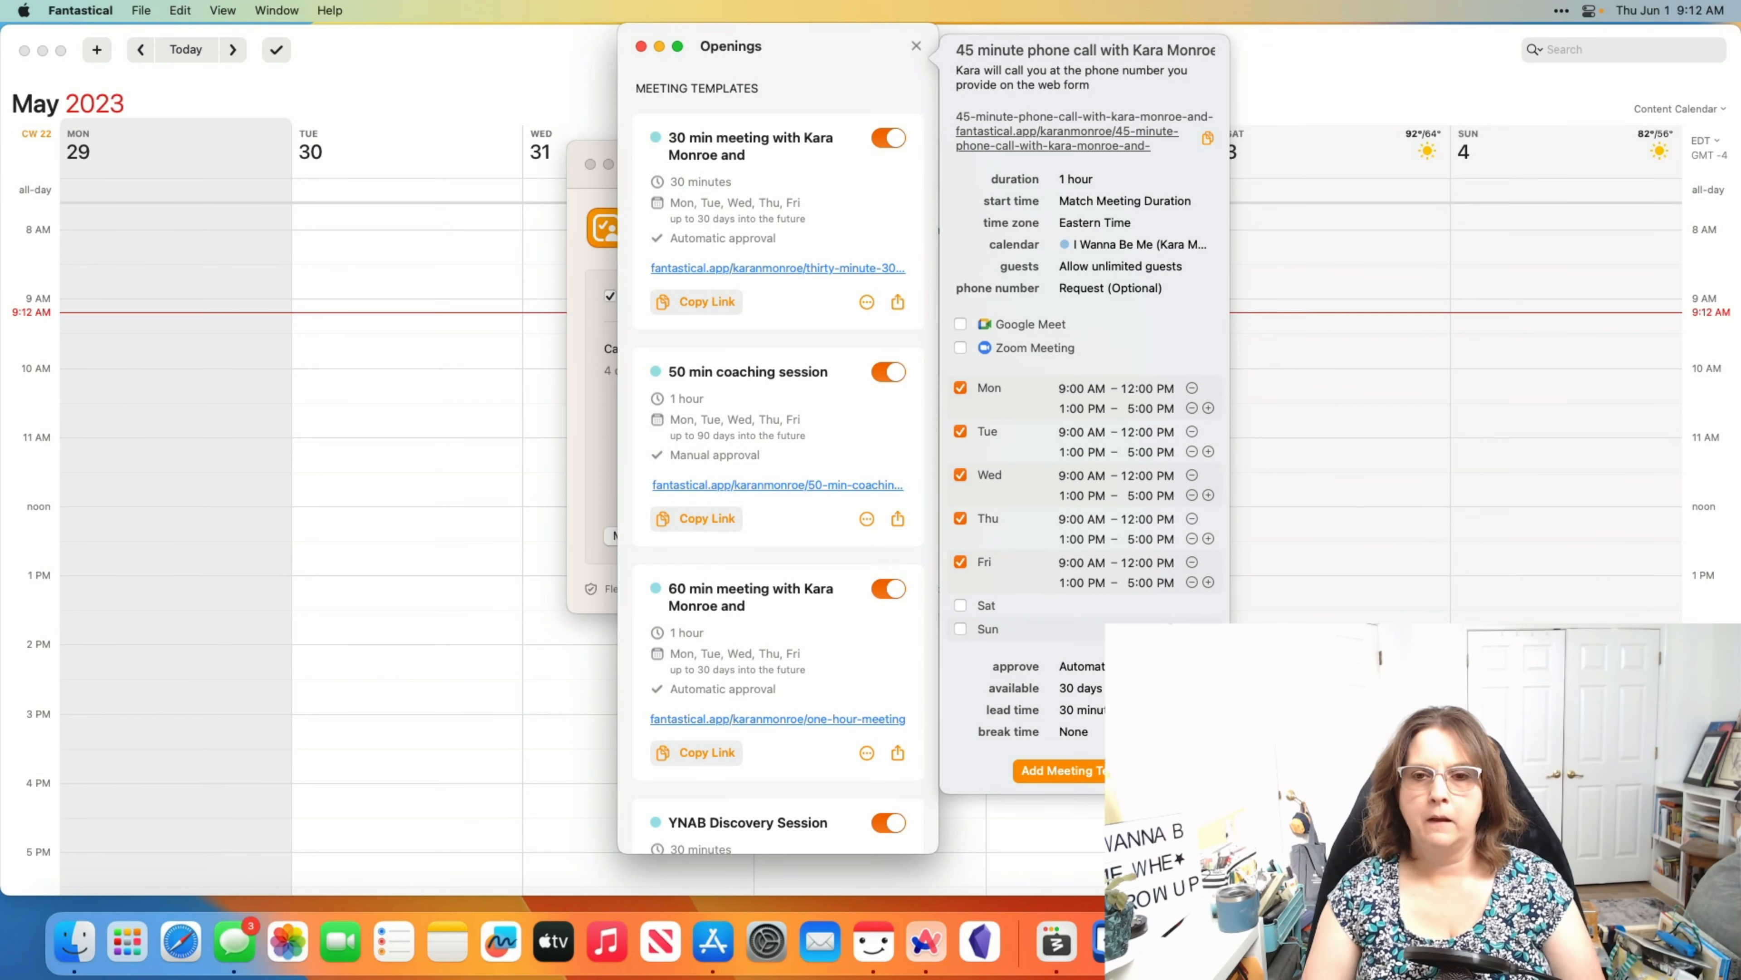
Set the template's duration to 45 minutes and replace "45 minute" in its title with "Discover".
click(1092, 176)
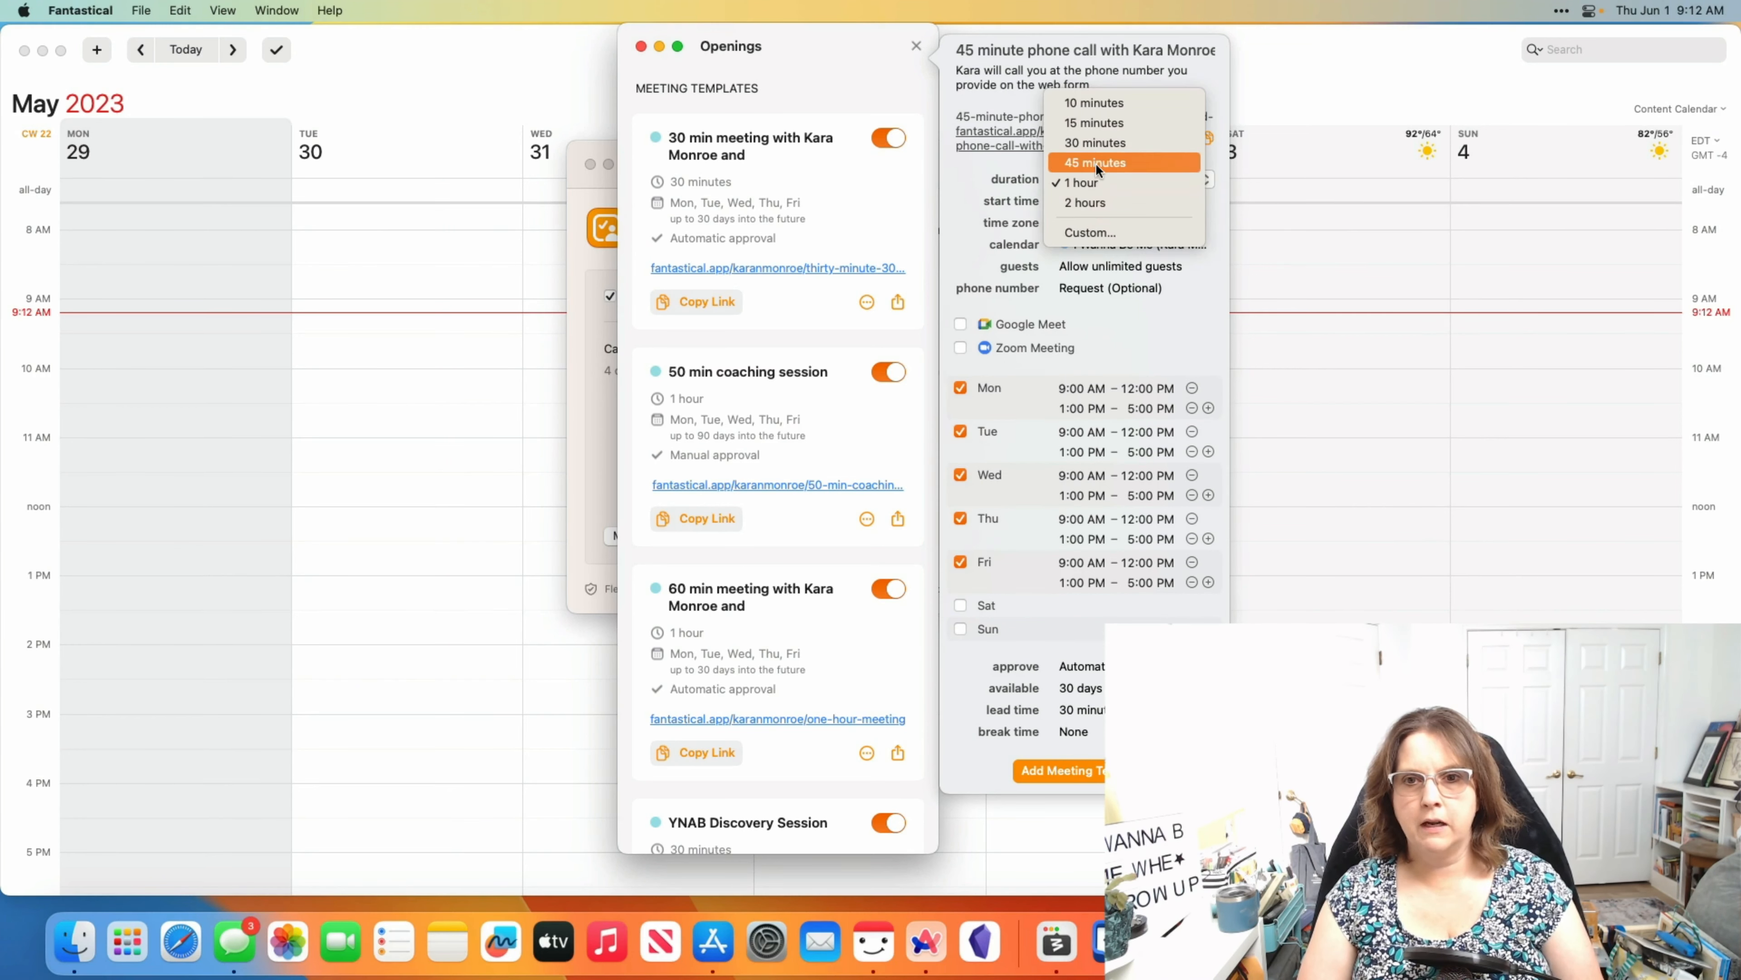
click(1095, 162)
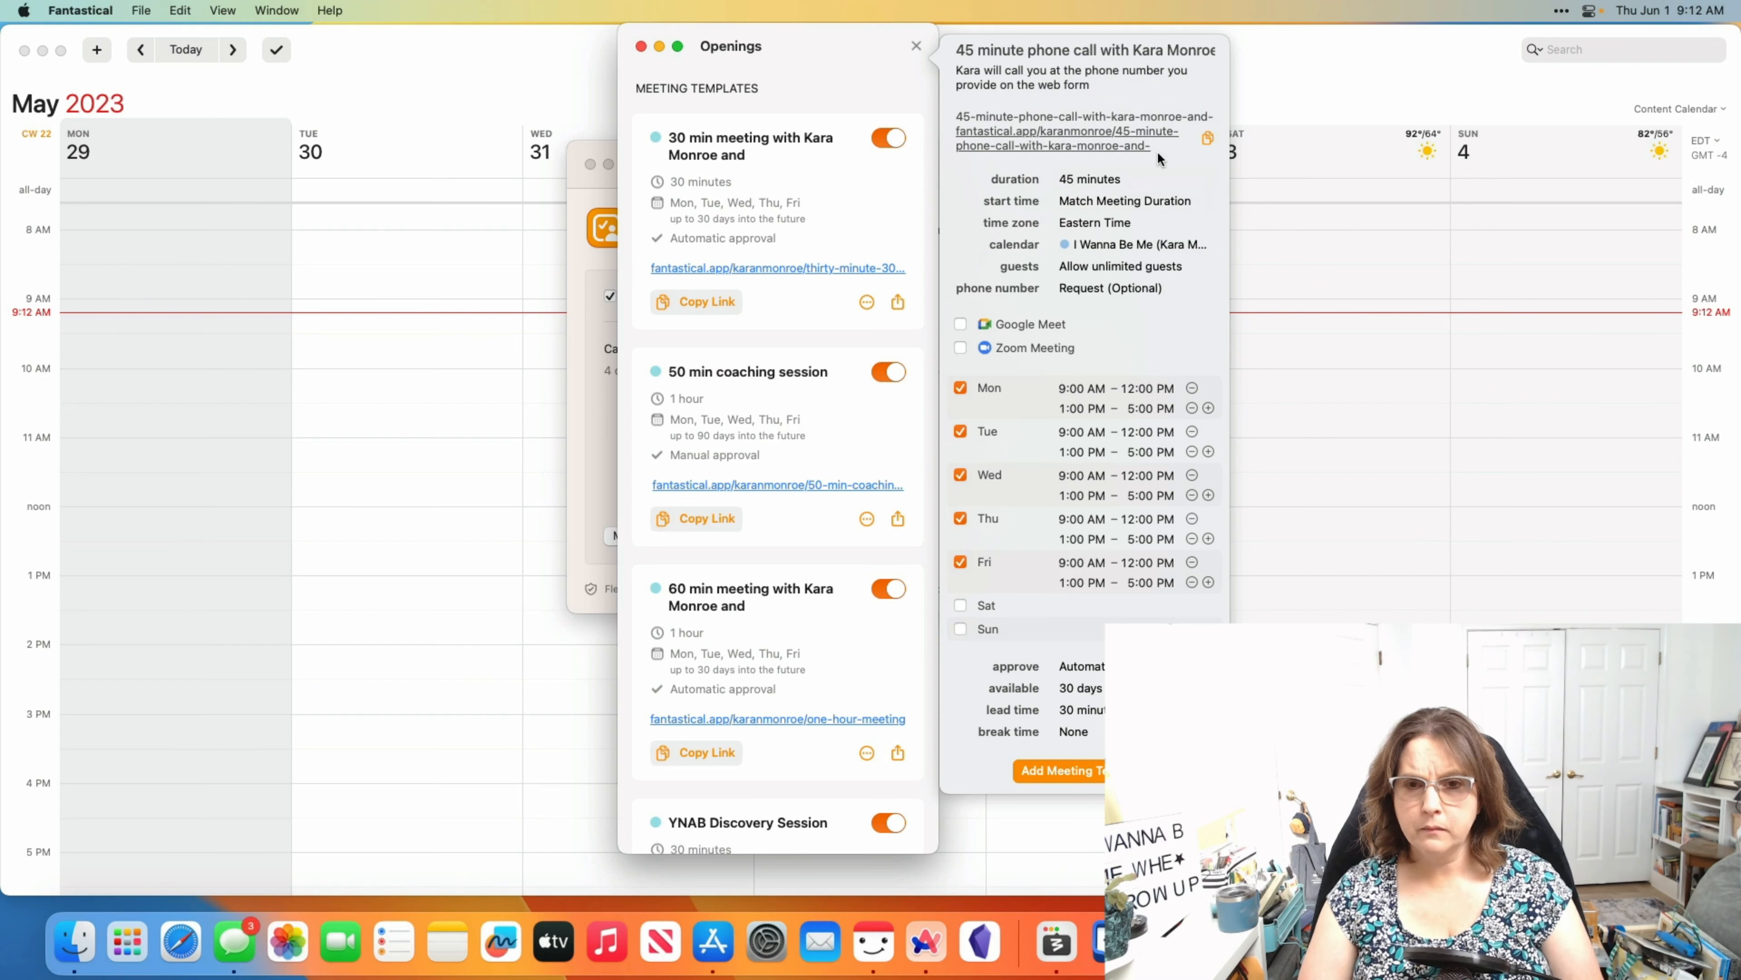
drag(1024, 49, 944, 47)
text(Discover)
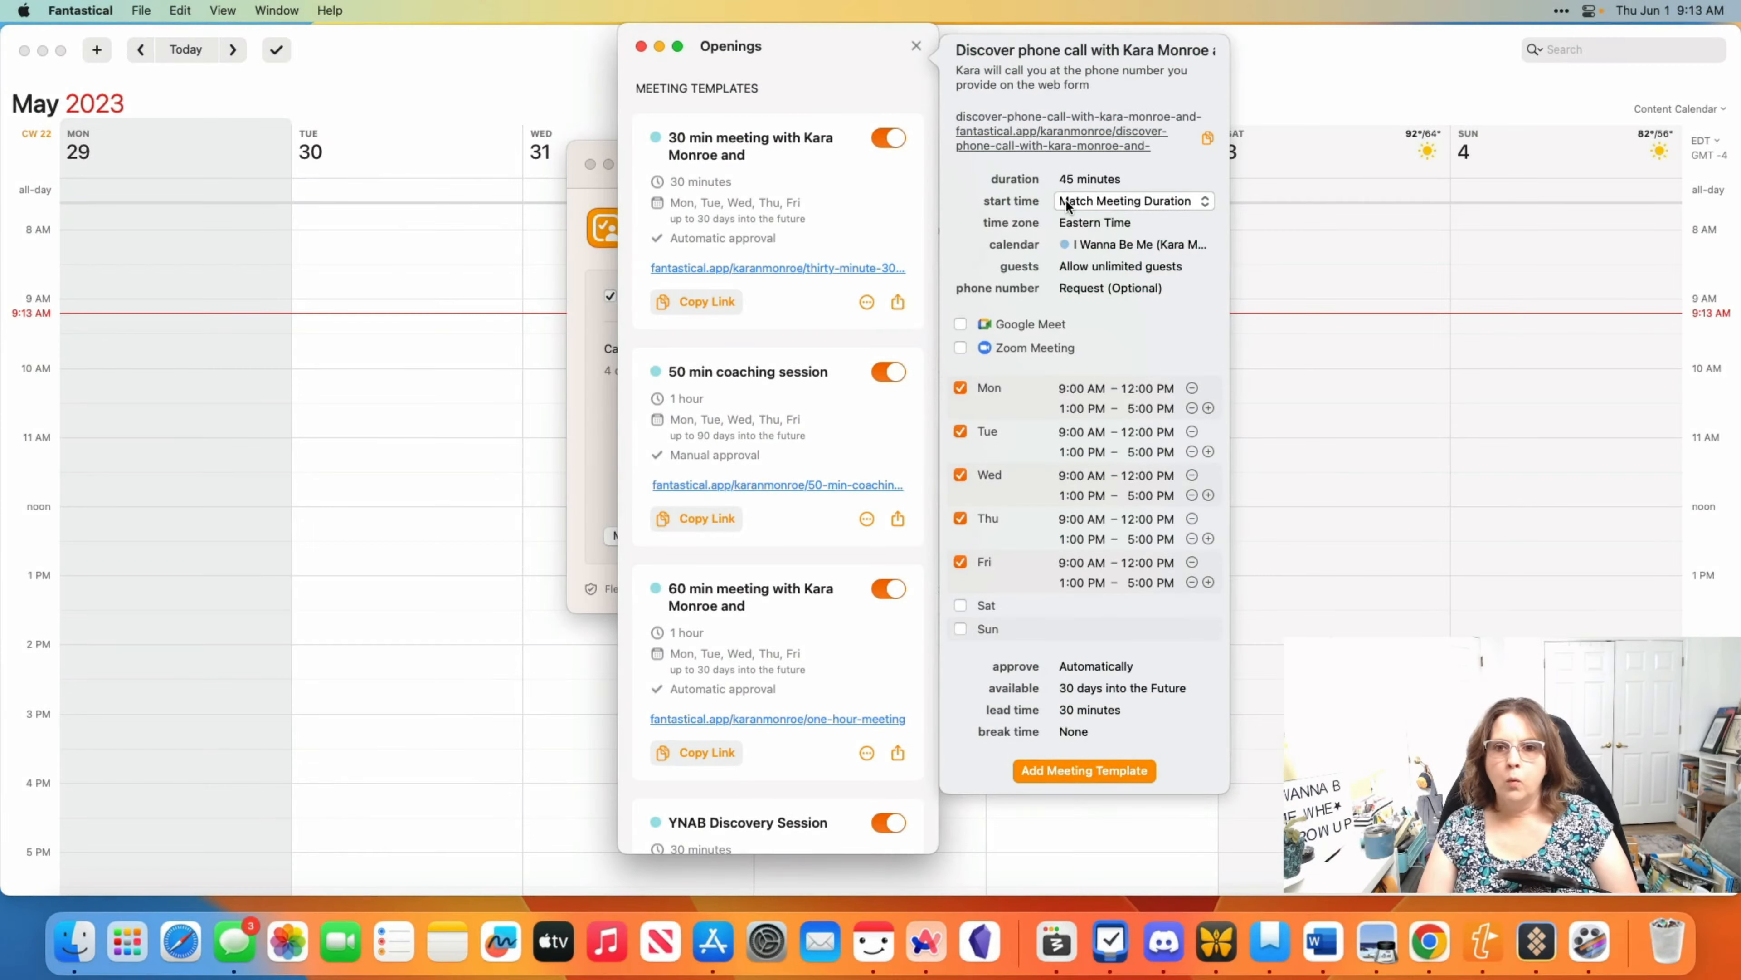
Set the template's start time interval to 15 minutes and assign it to the business e-mail calendar under Google.
click(1066, 200)
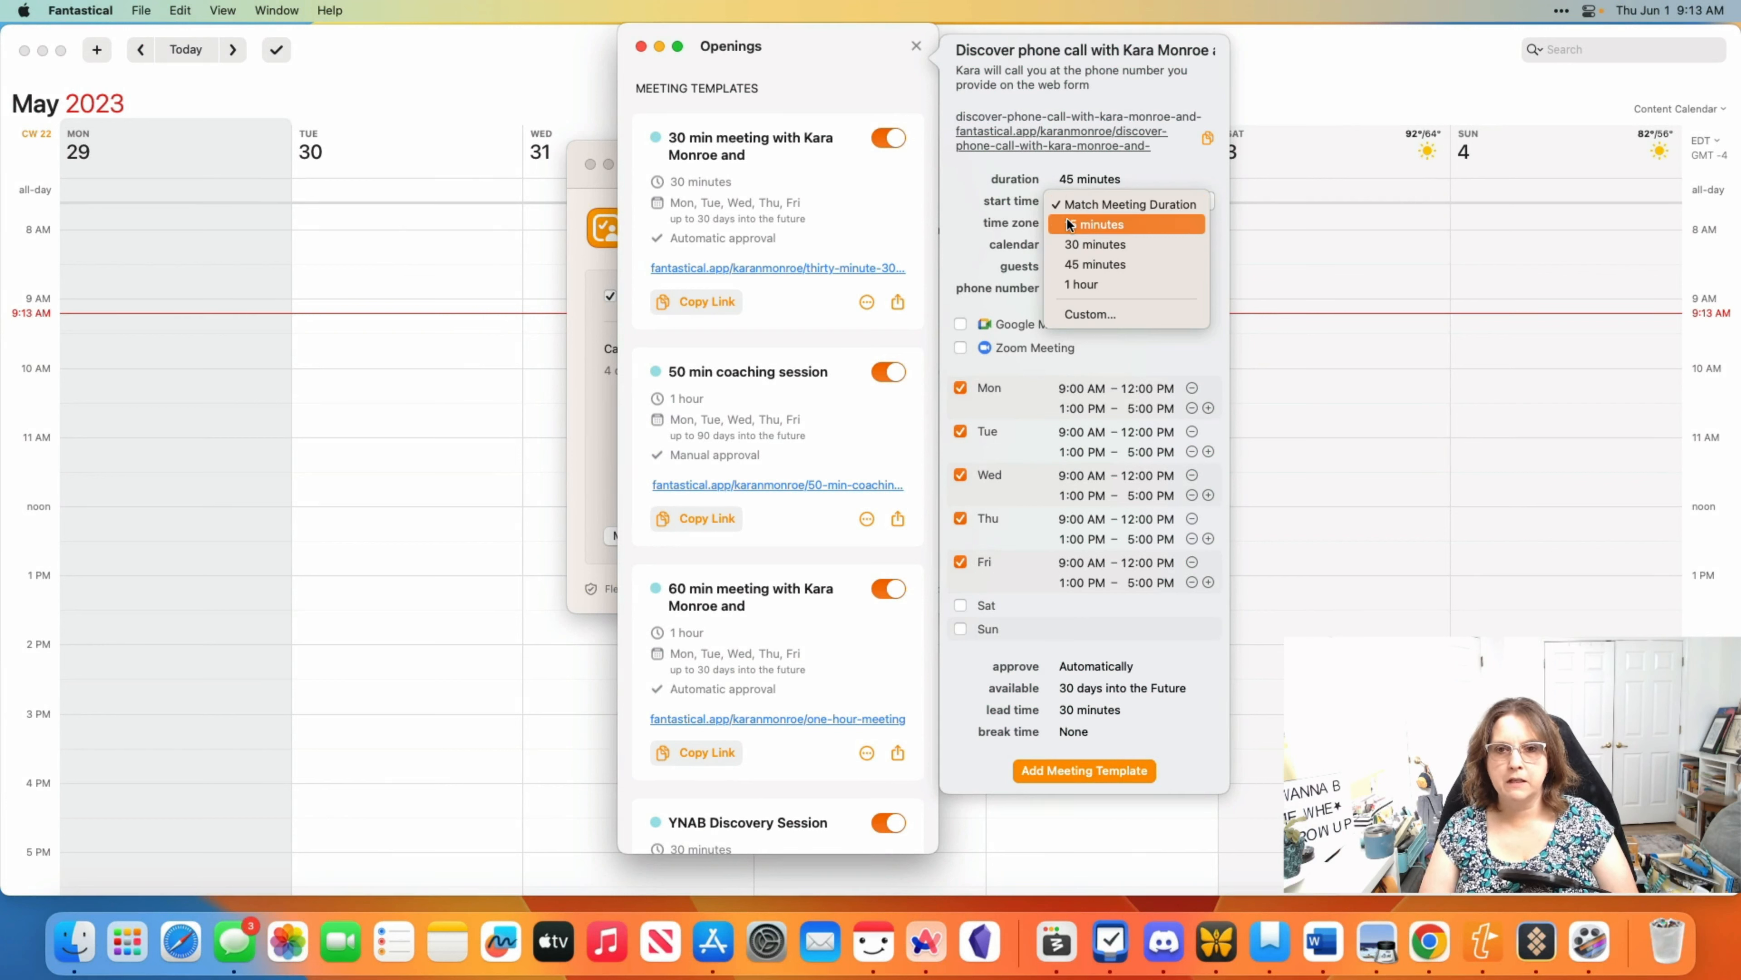
click(1069, 219)
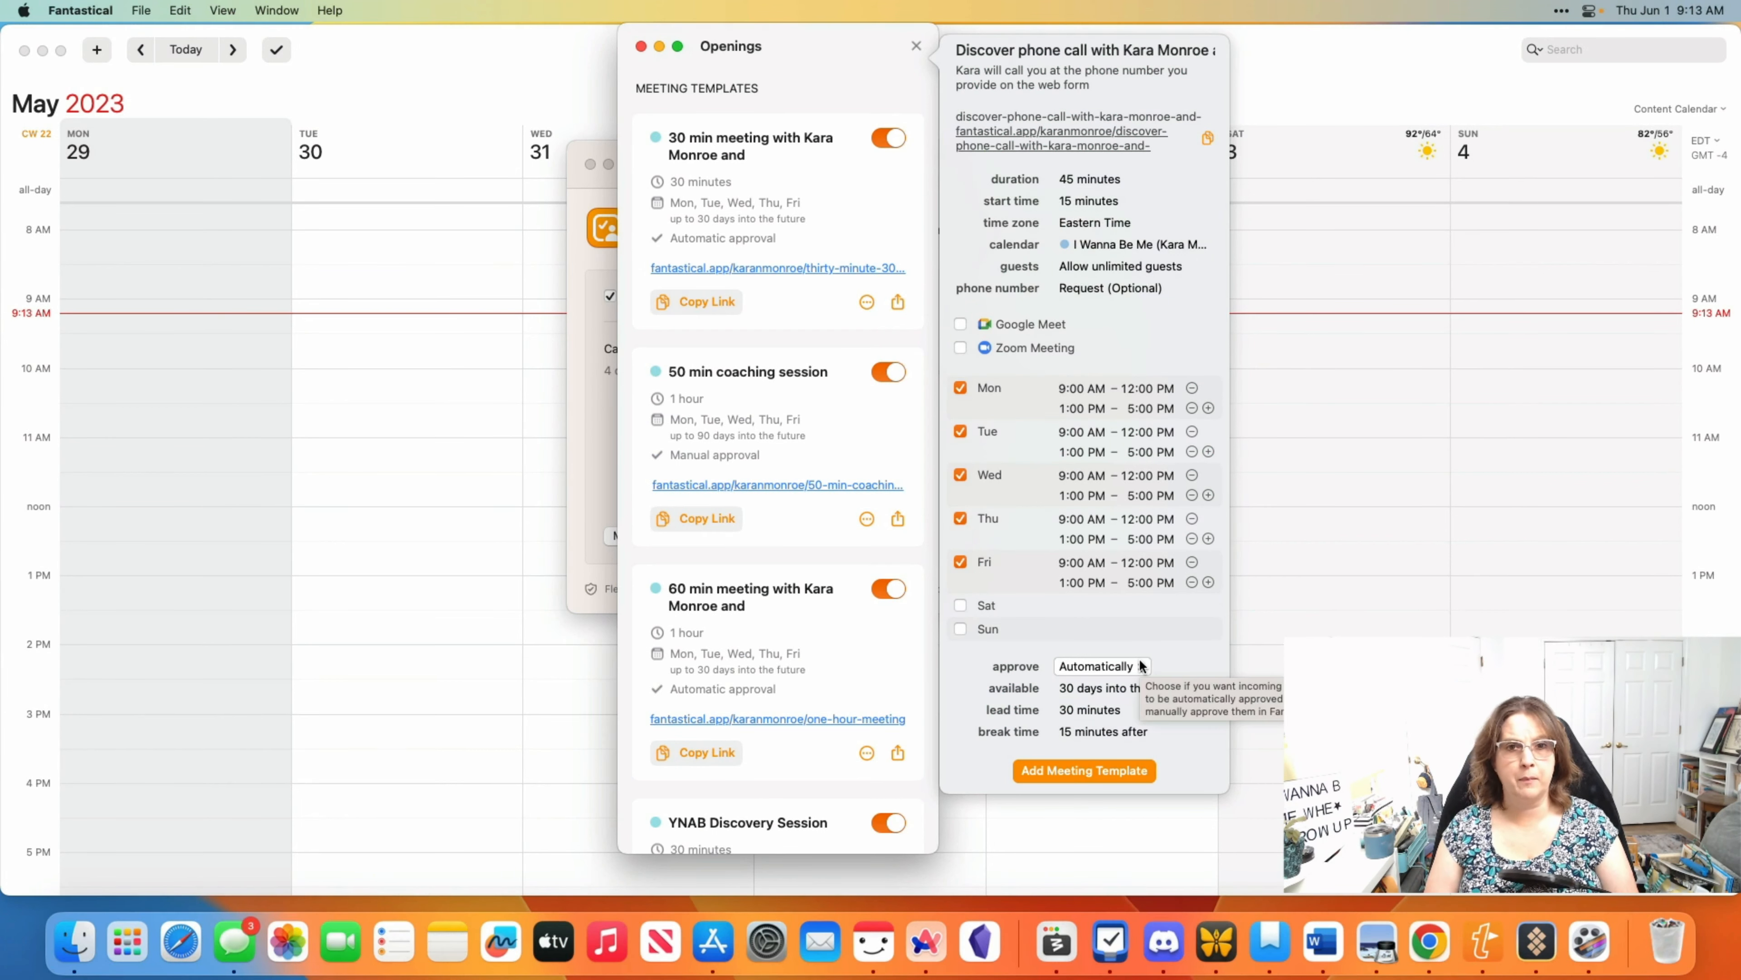
mouse_move(1141, 667)
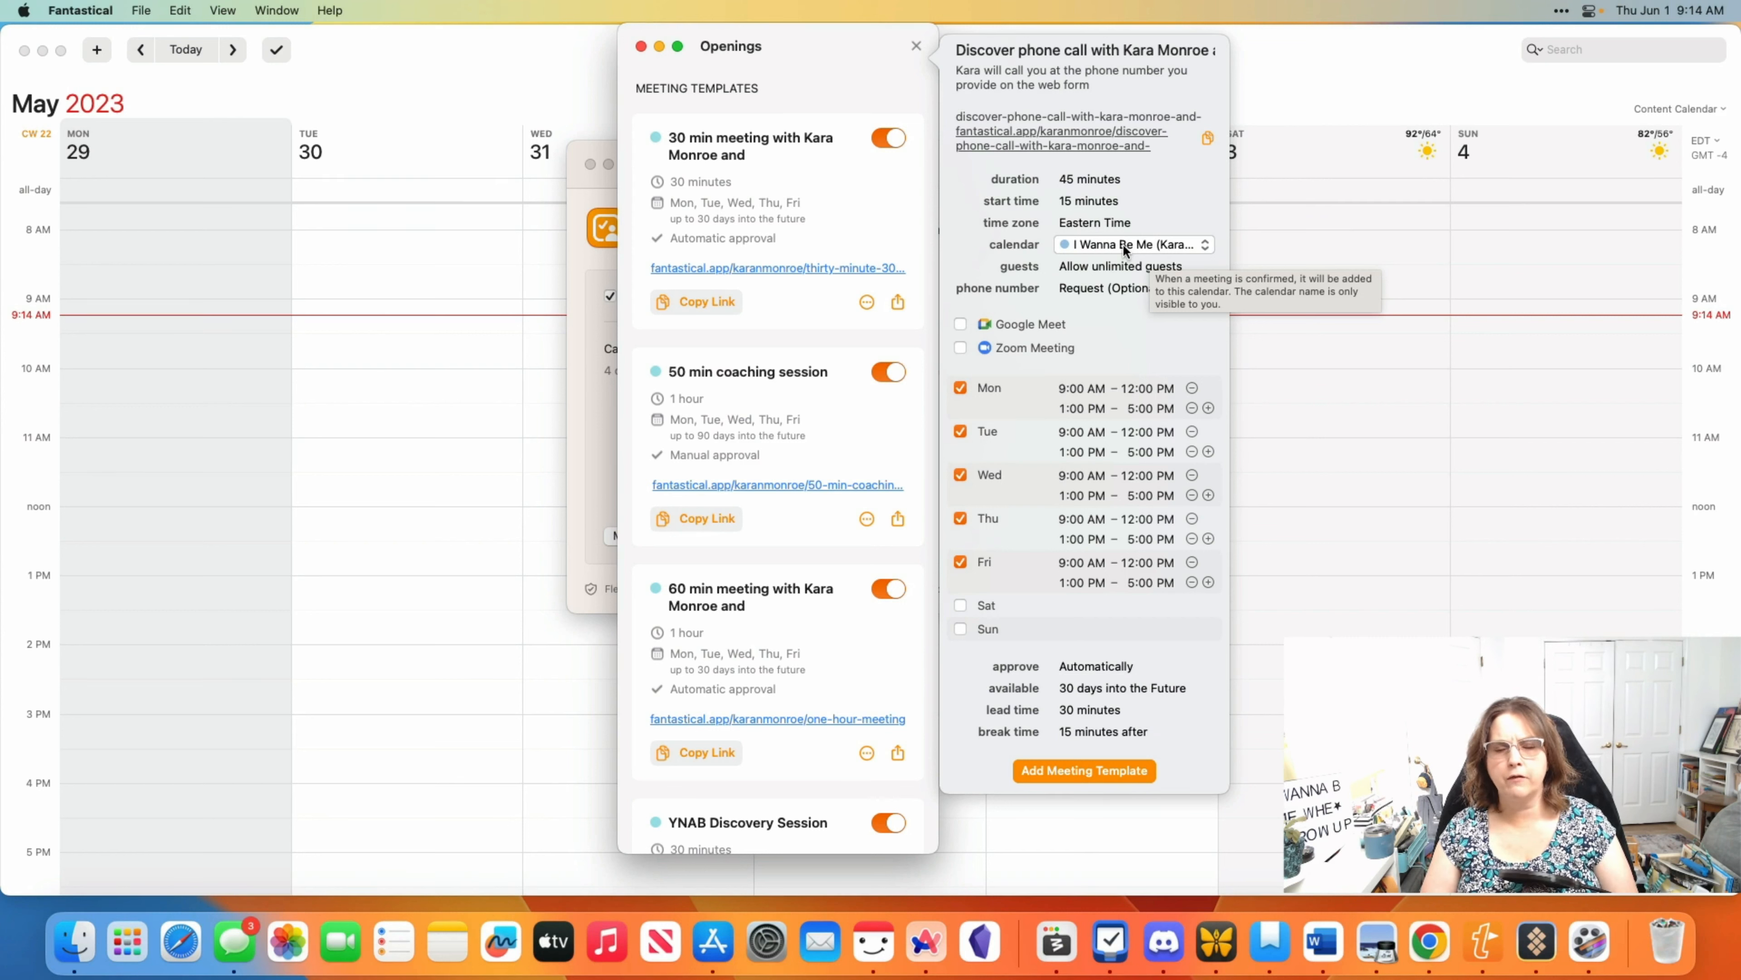
click(1124, 246)
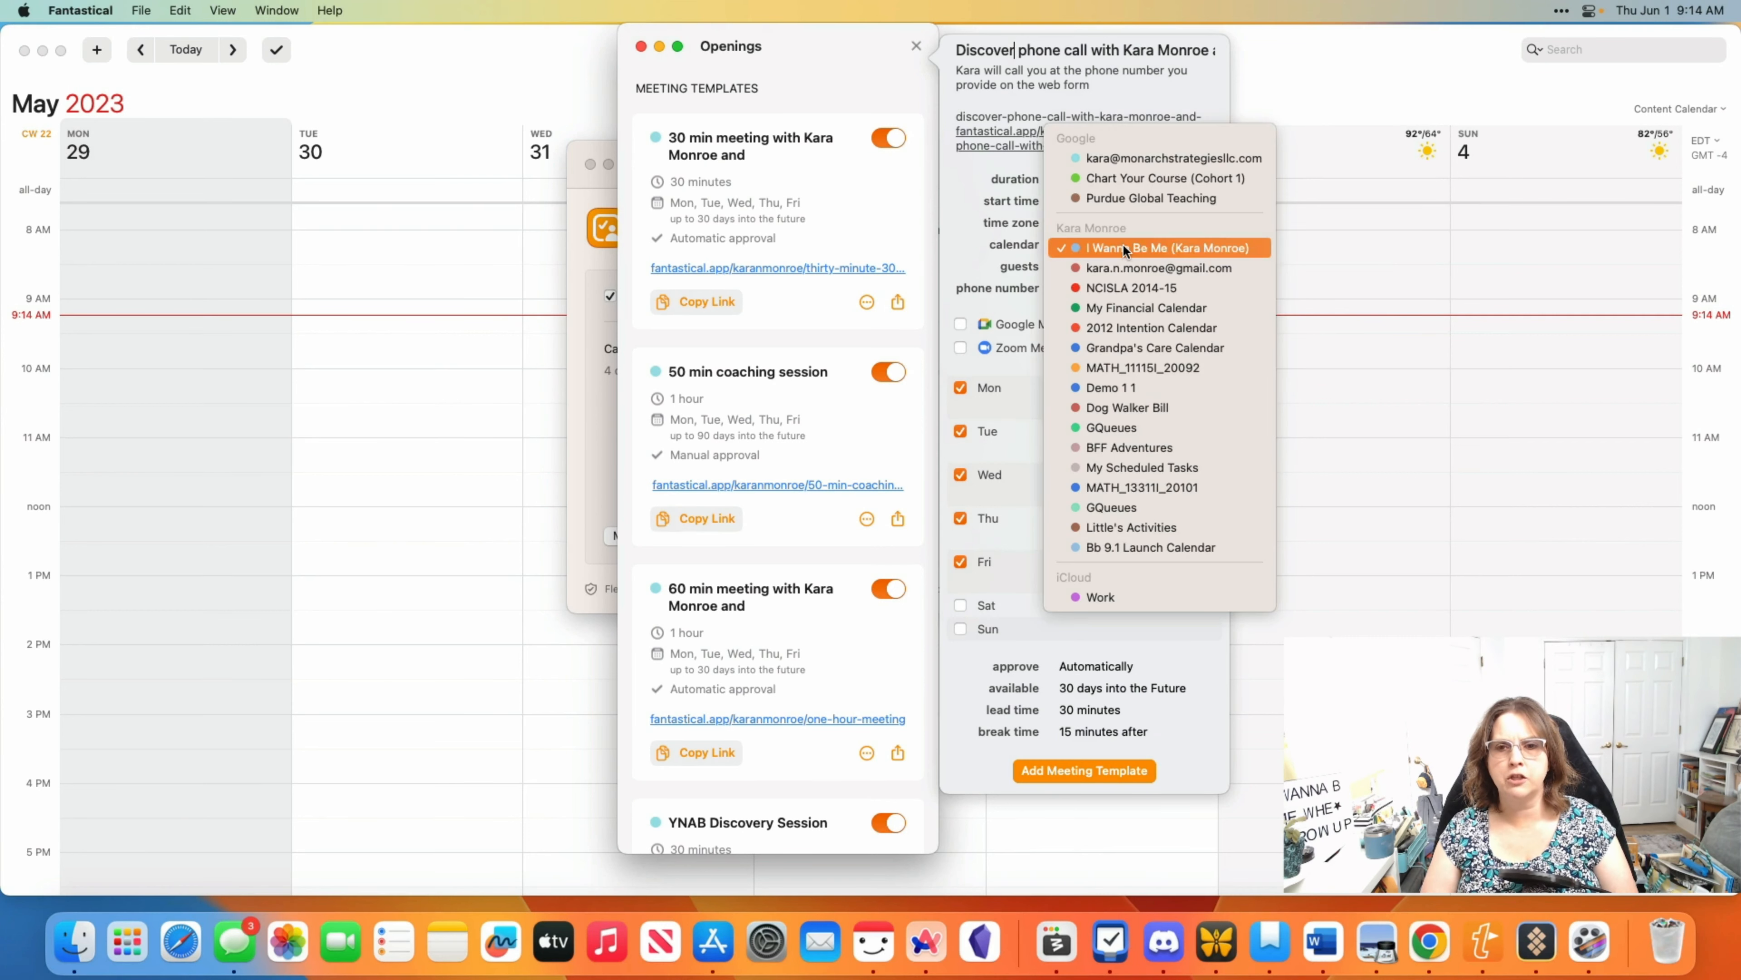
click(1122, 158)
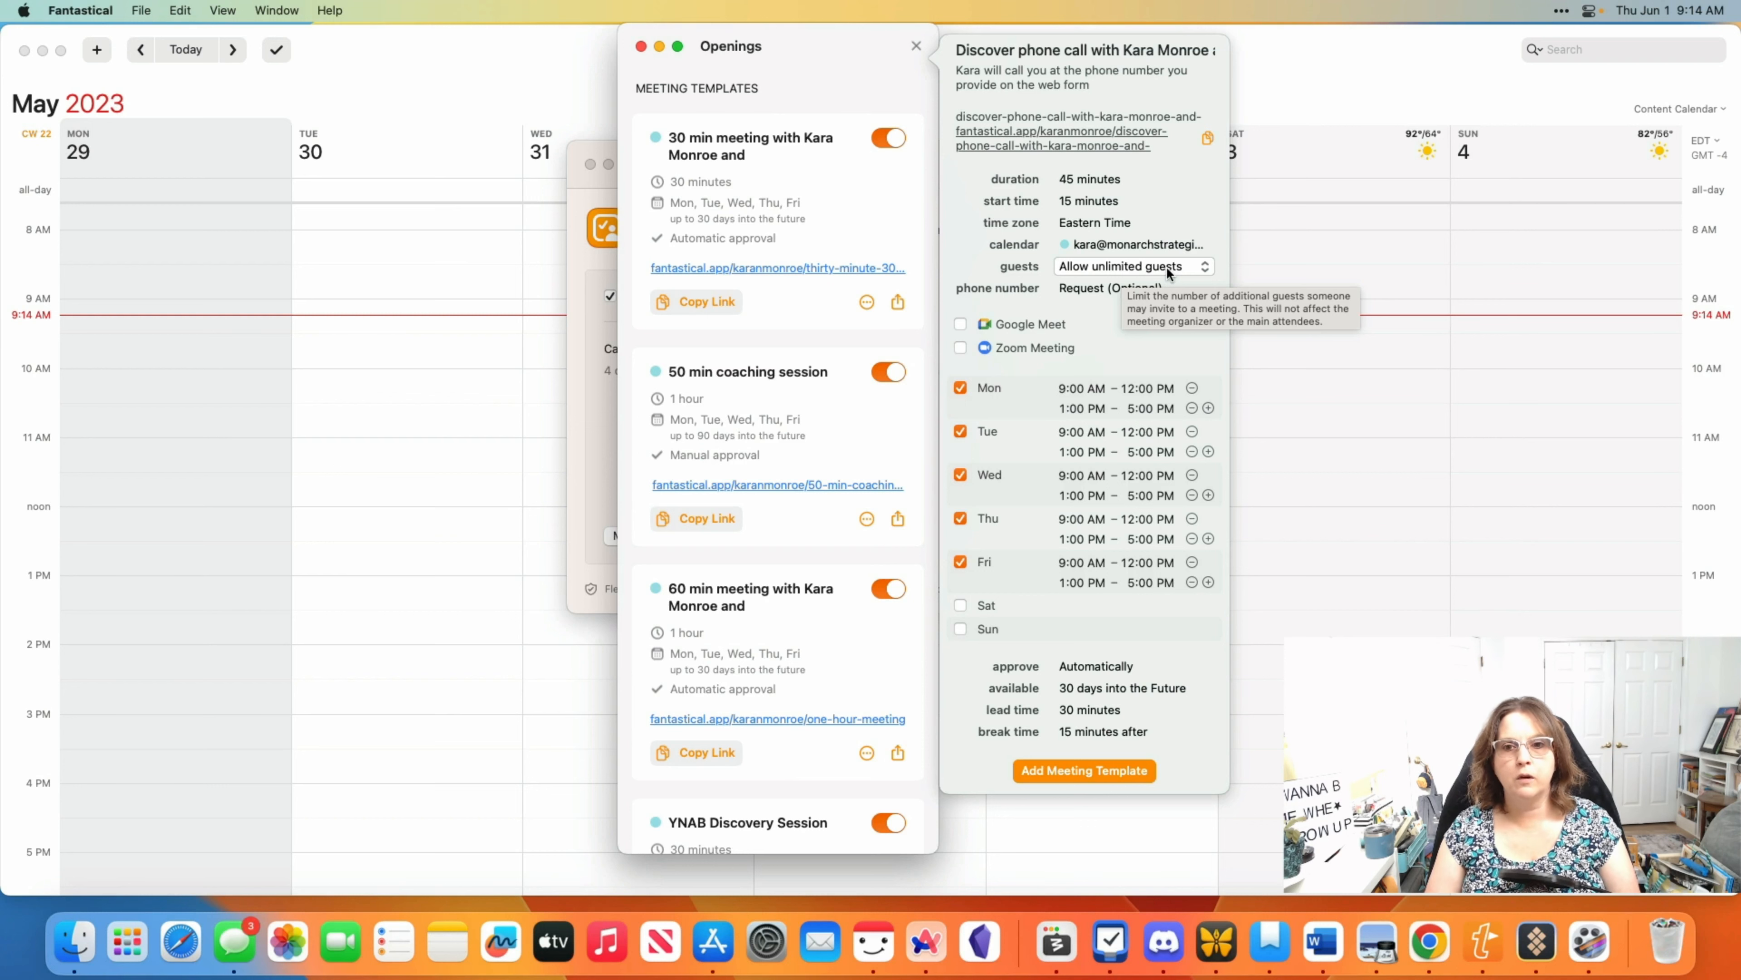
click(1166, 267)
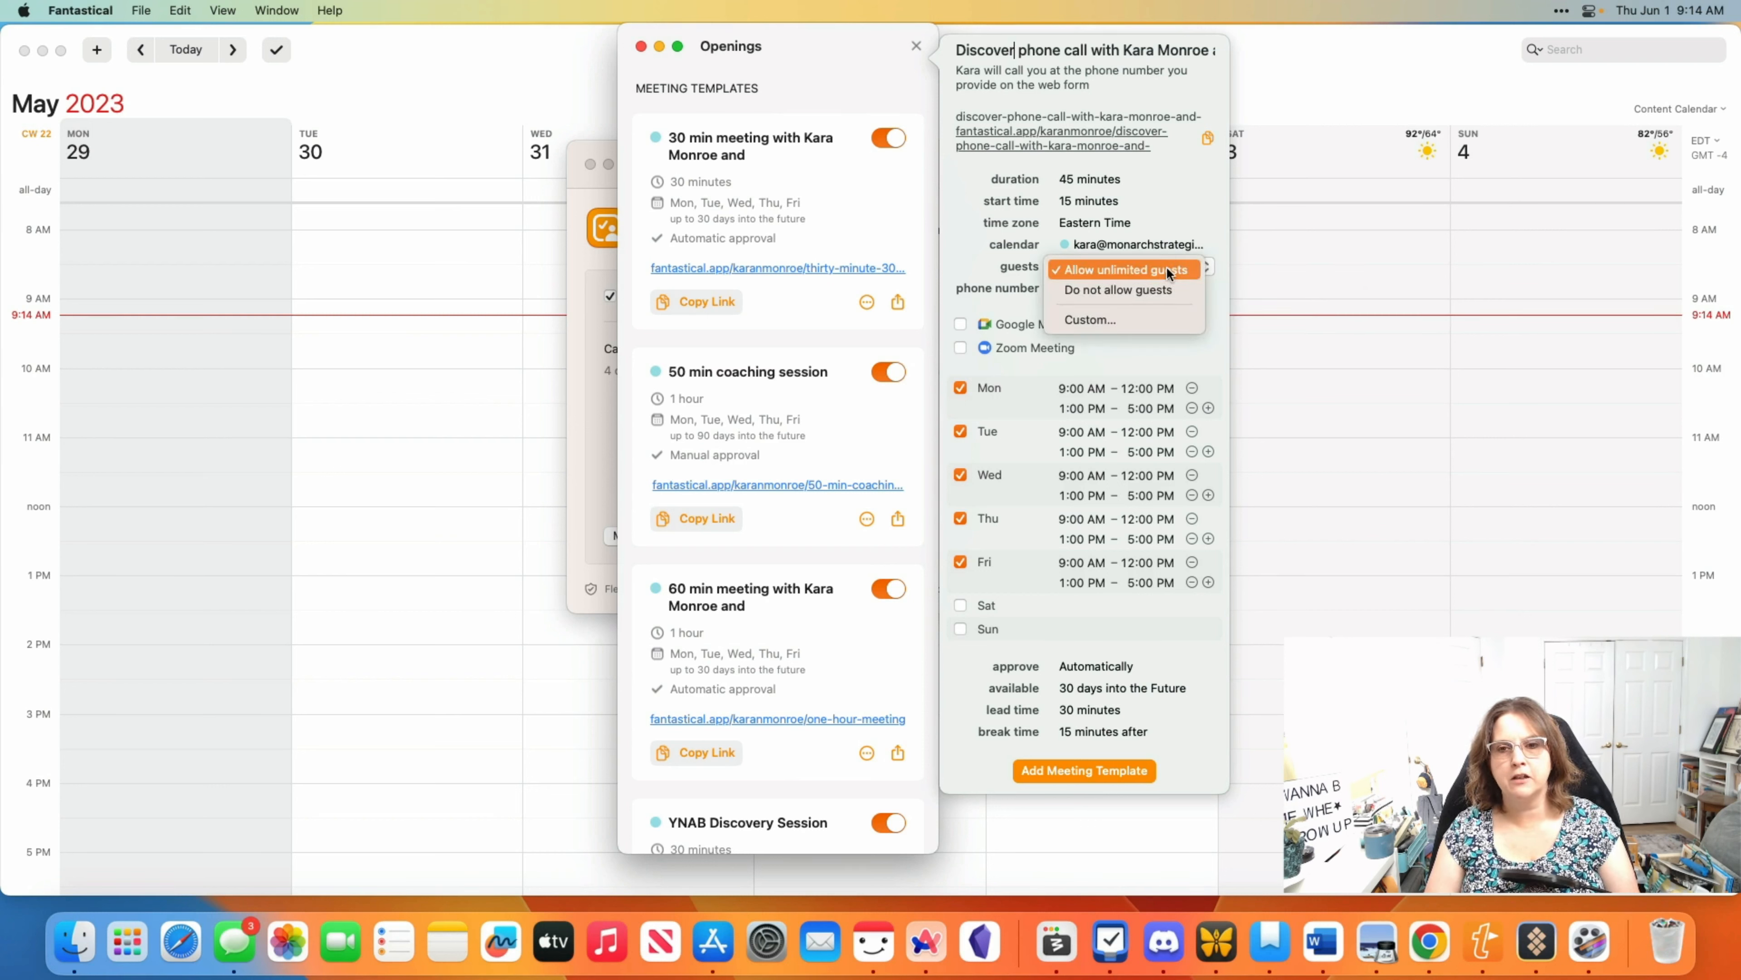
click(1114, 317)
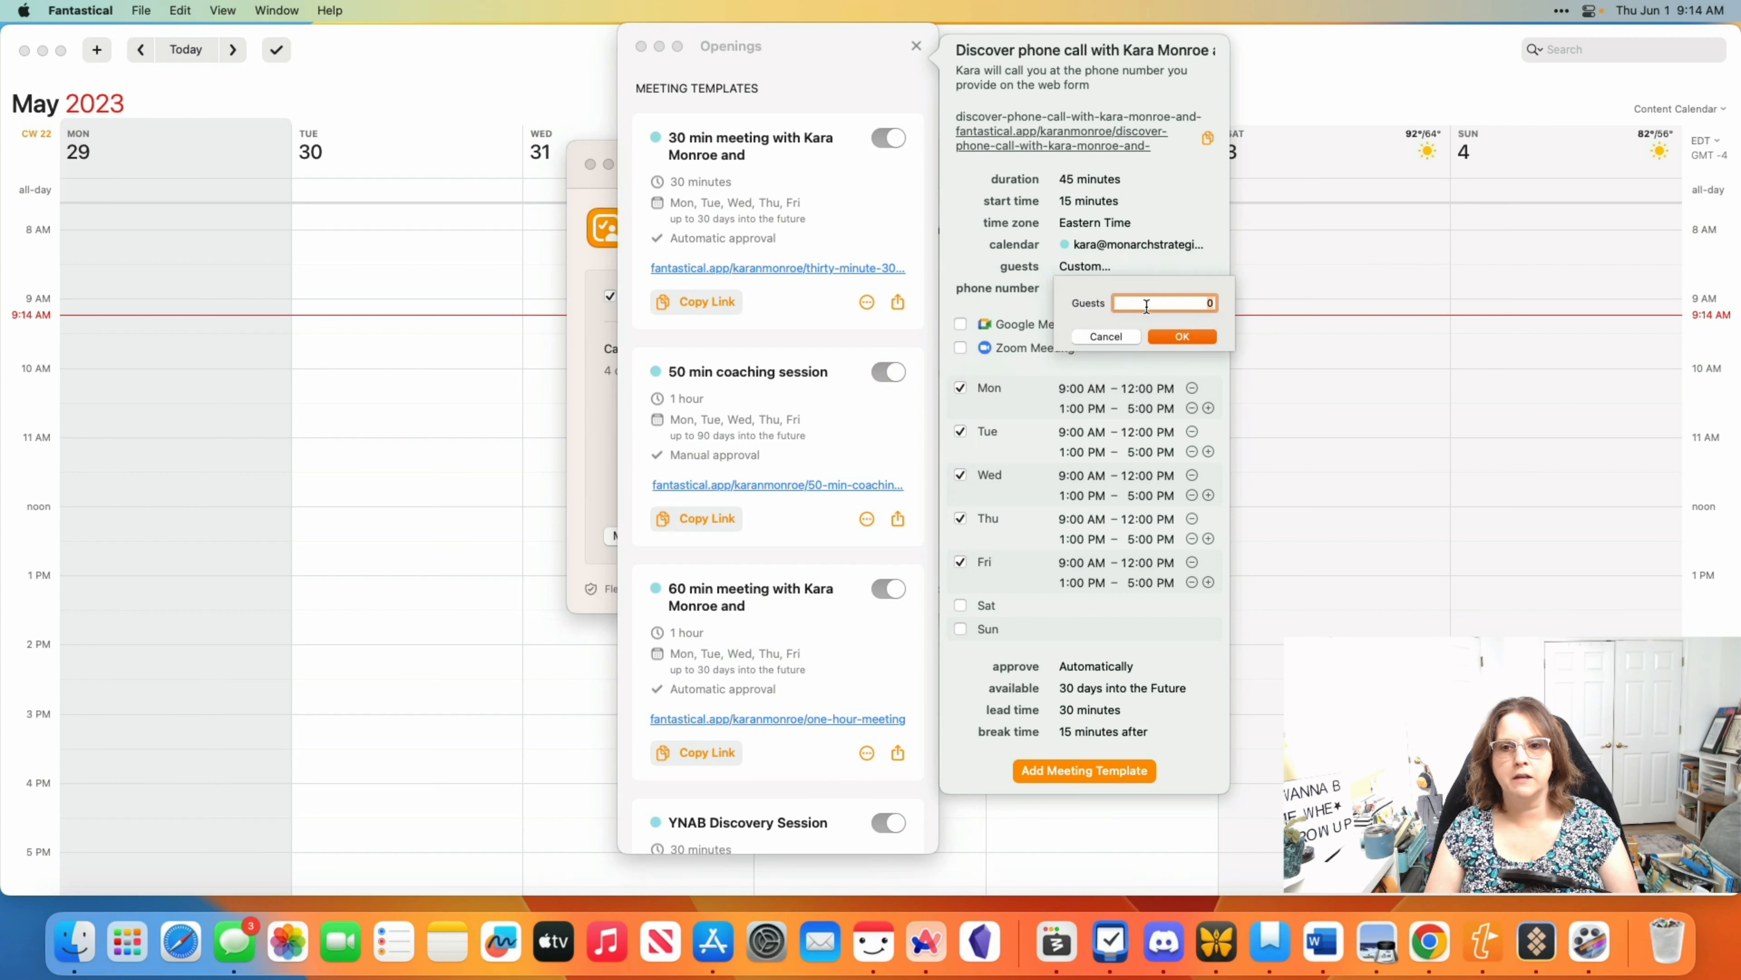
click(1124, 334)
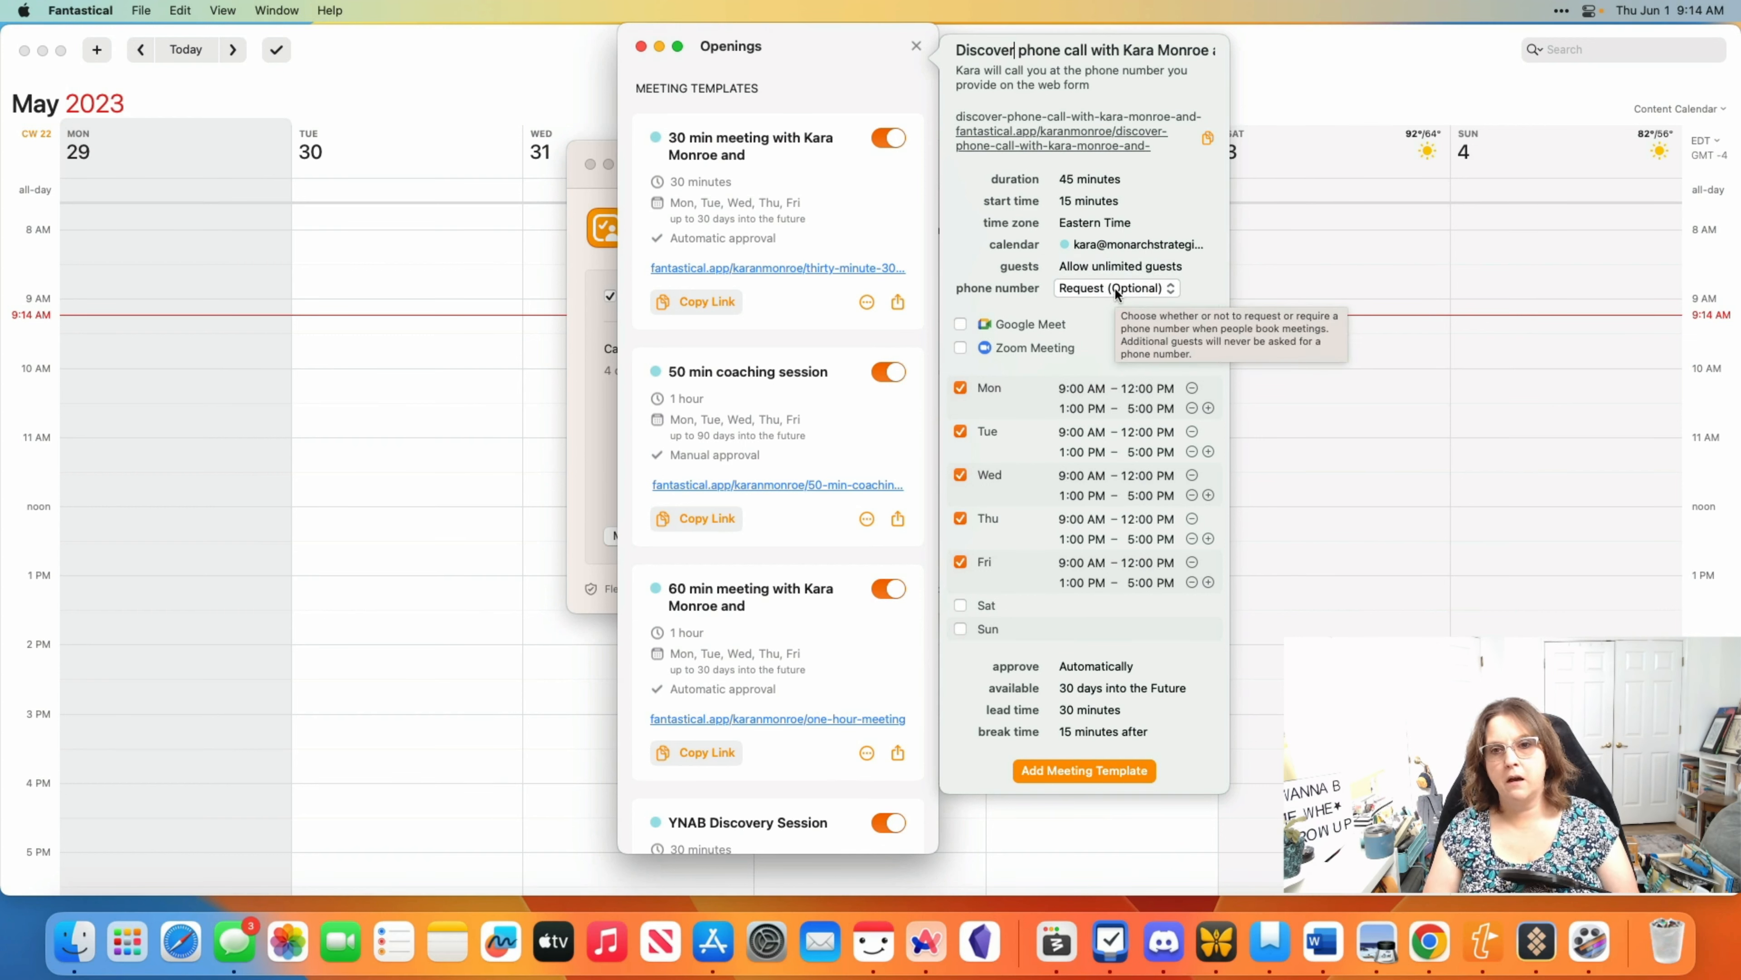
Correct the title's first word to "Discovery" and make the phone number a required field.
text(y)
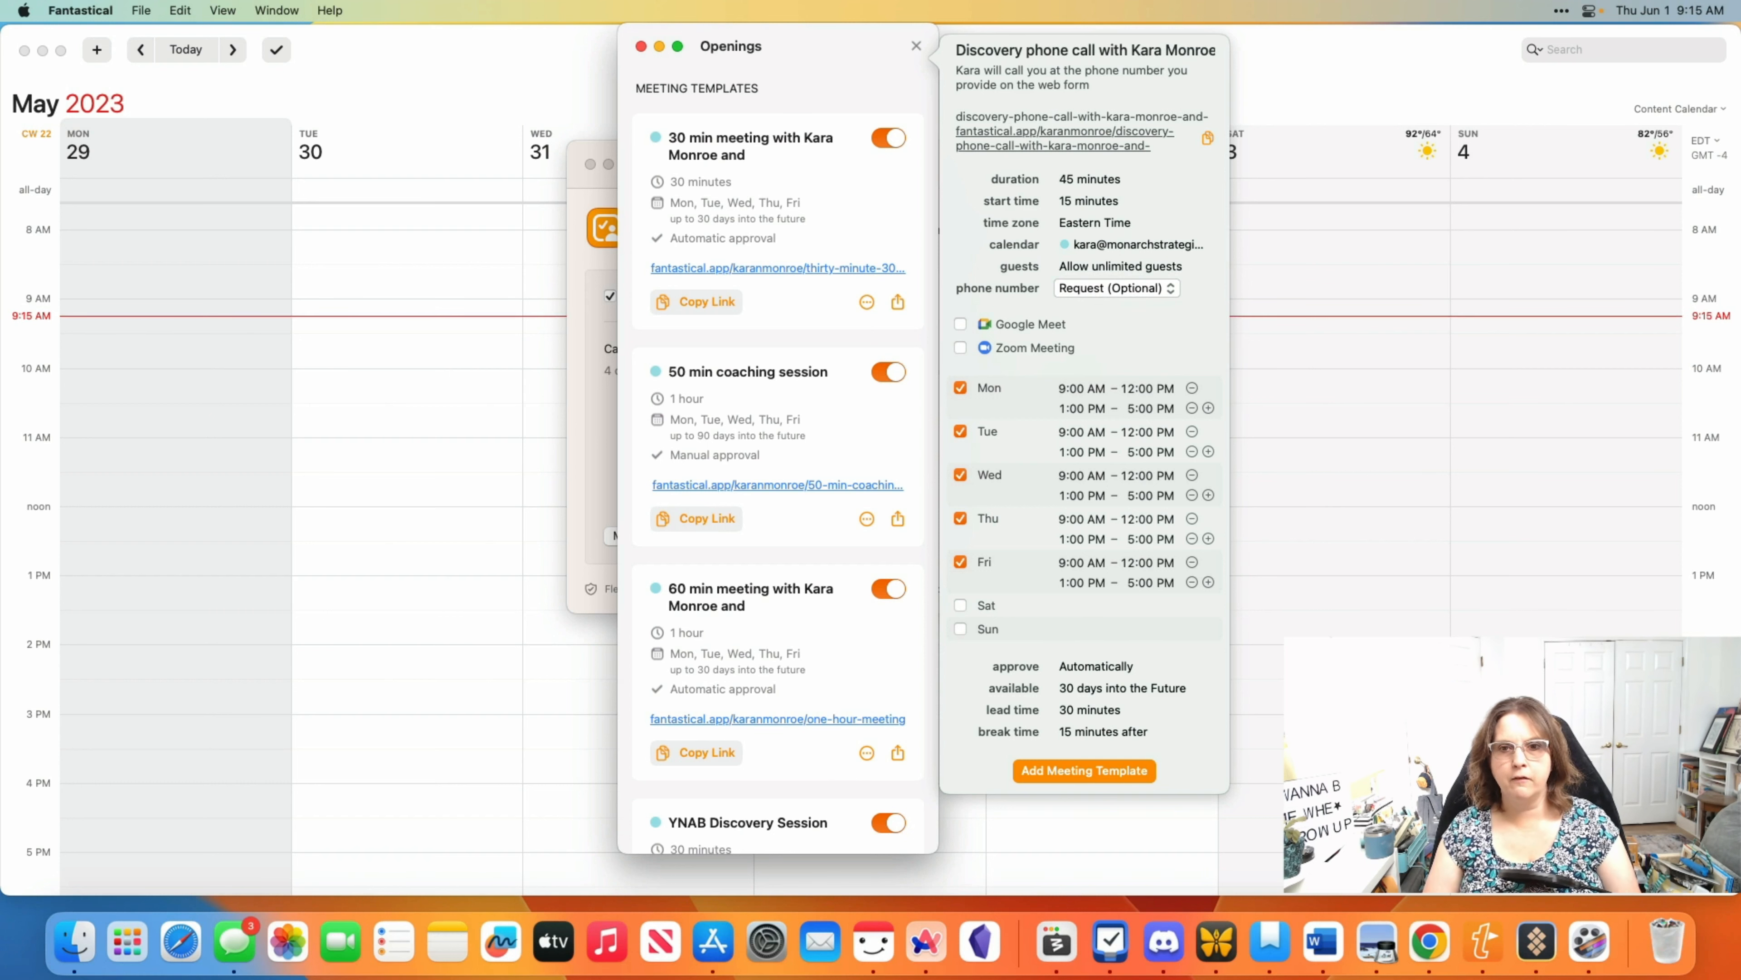
click(1112, 289)
click(1106, 313)
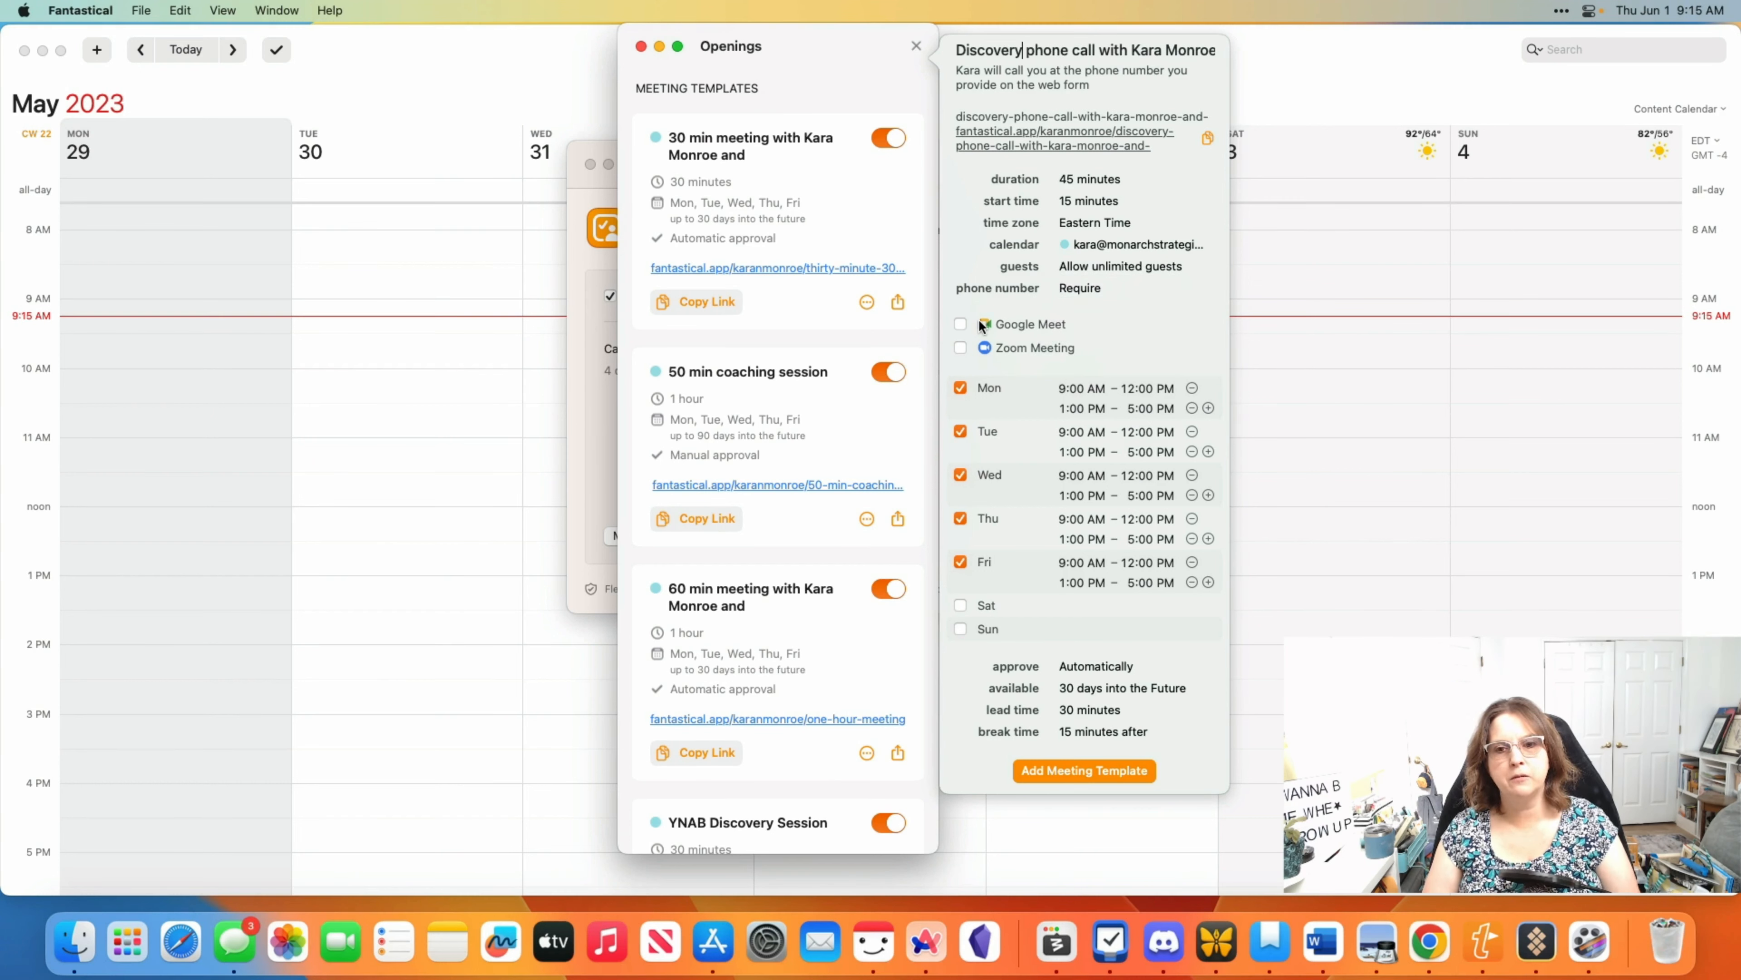
Review the template's phone number request options and keep Require selected.
click(1097, 288)
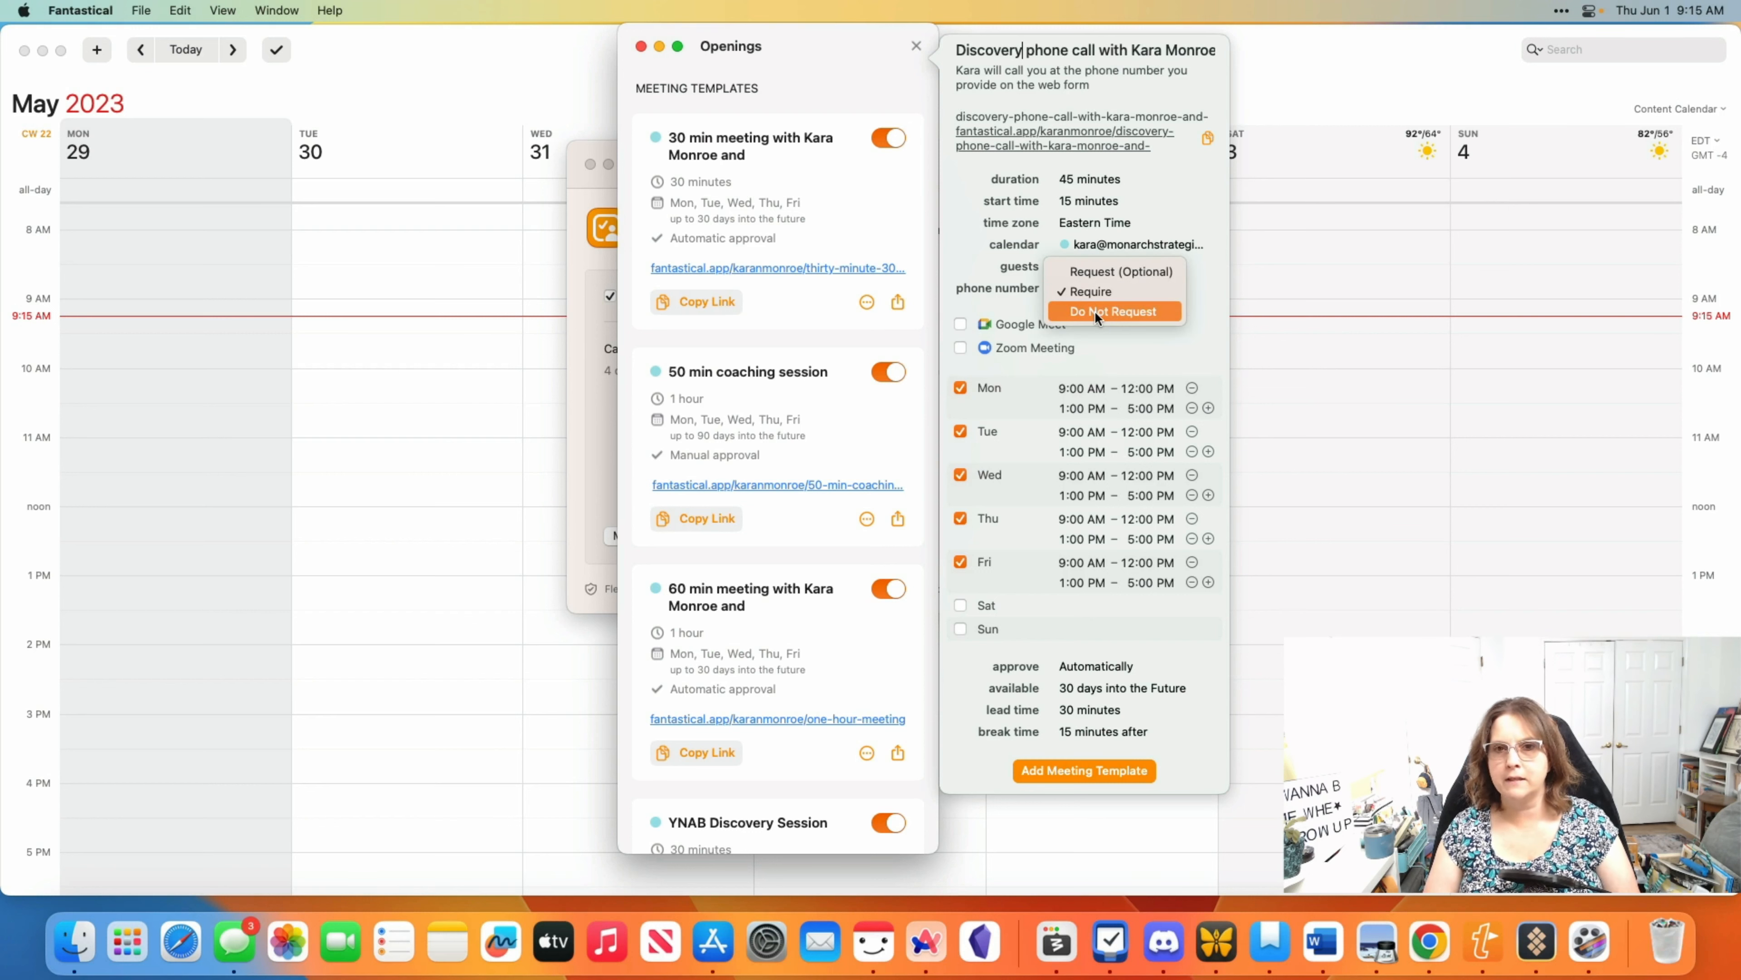
click(1095, 293)
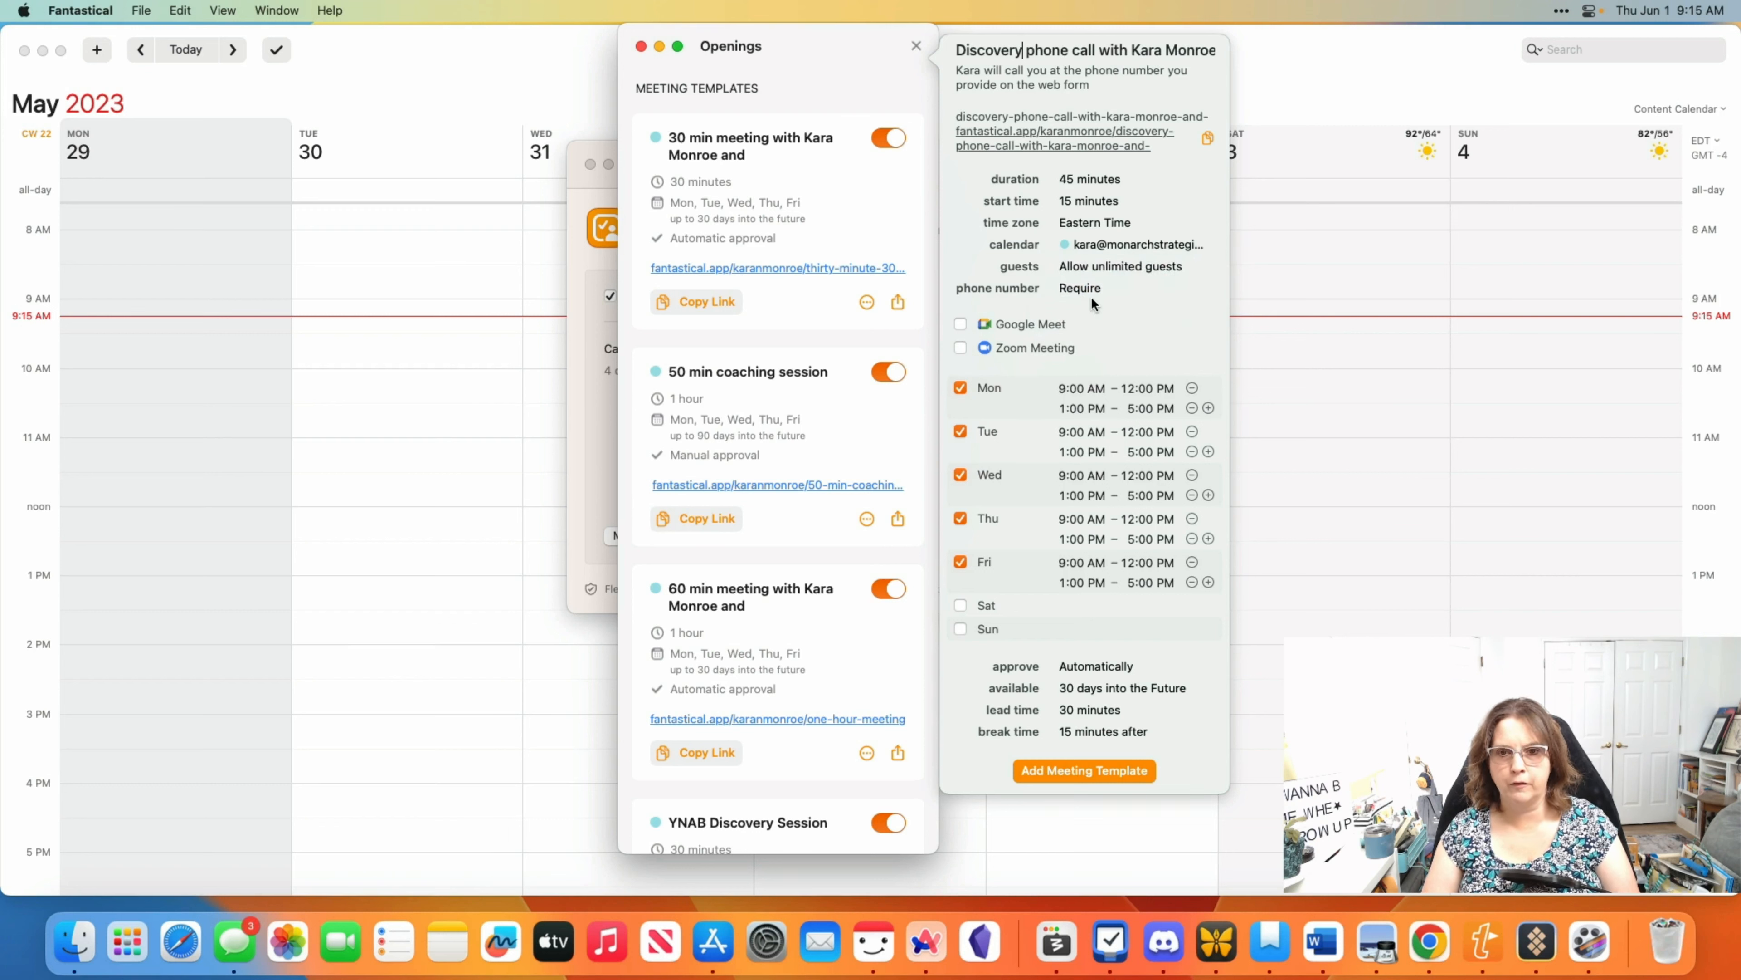
click(1092, 287)
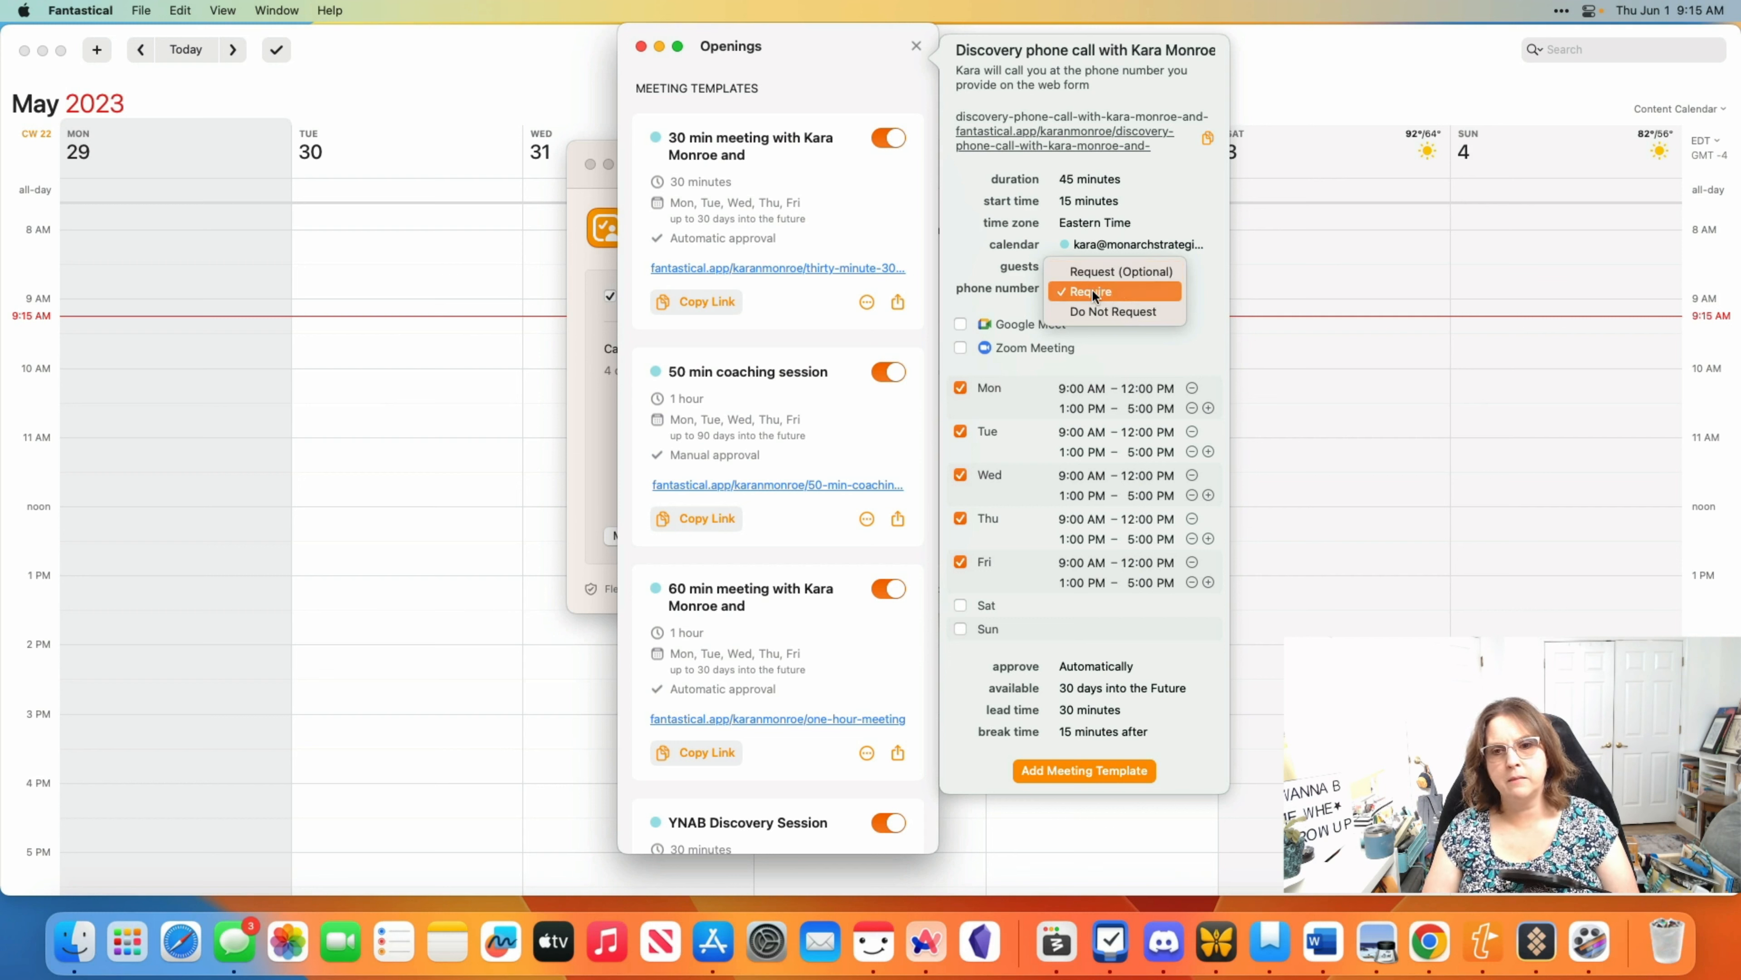
click(1092, 290)
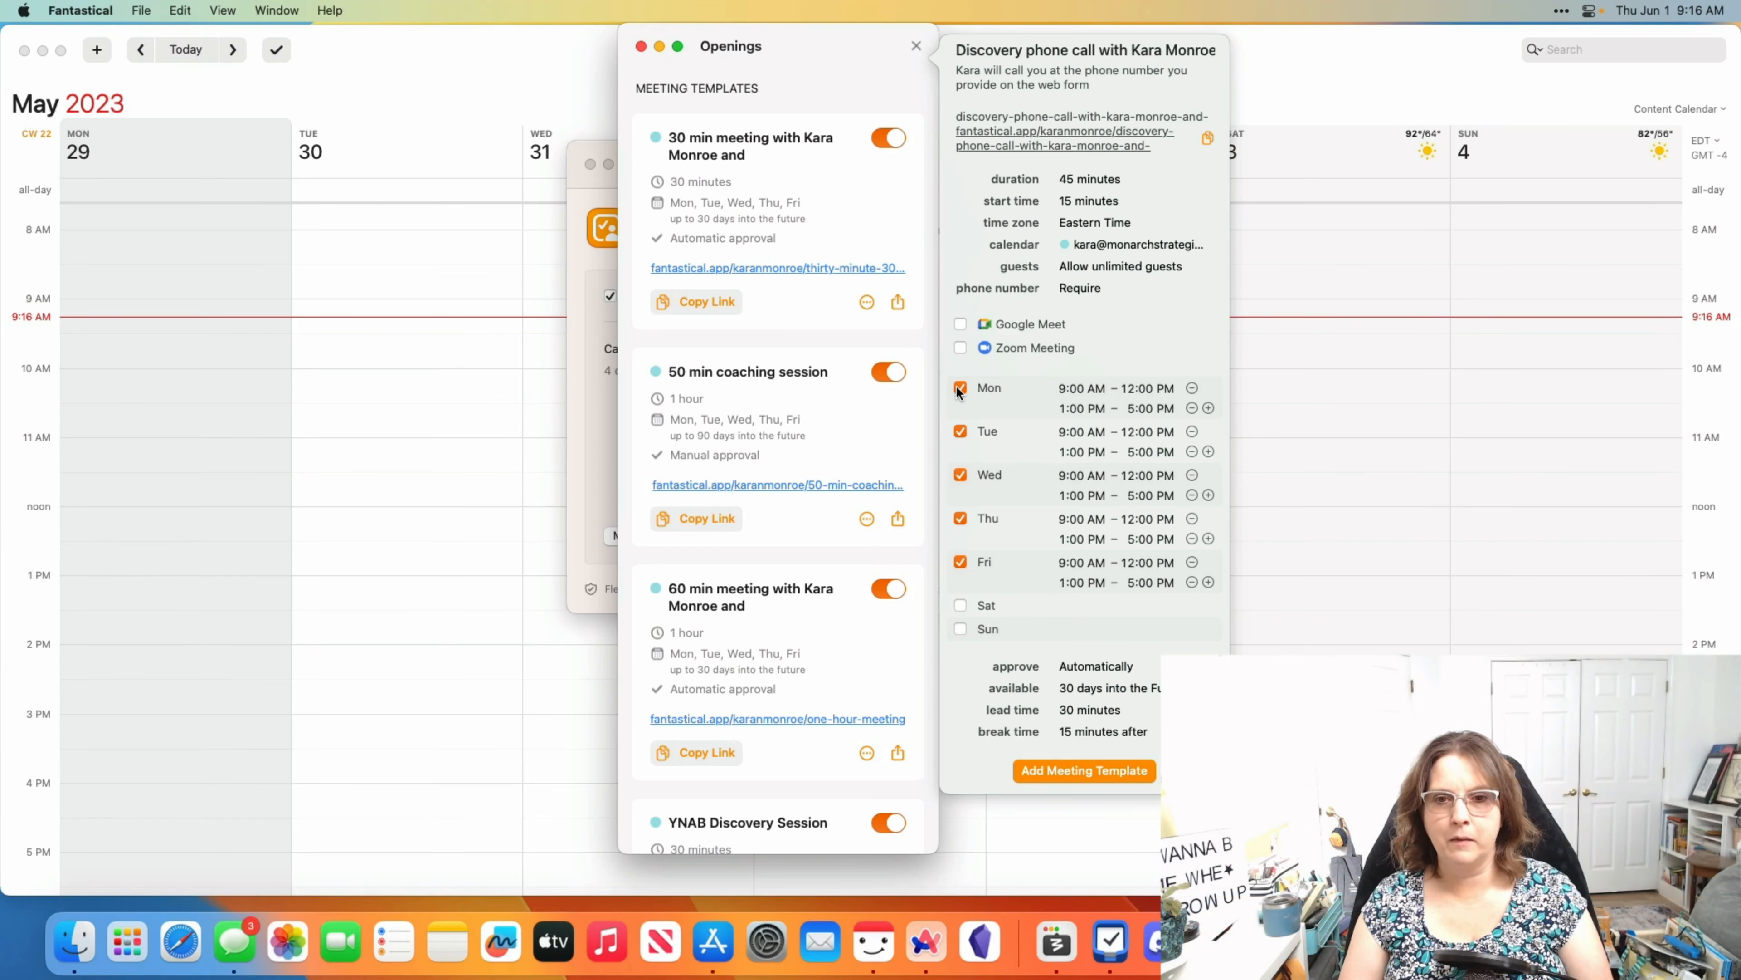
Turn off Monday and Friday availability and reduce Tuesday, Wednesday and Thursday to one 12:00 PM to 5:00 PM slot each.
click(960, 389)
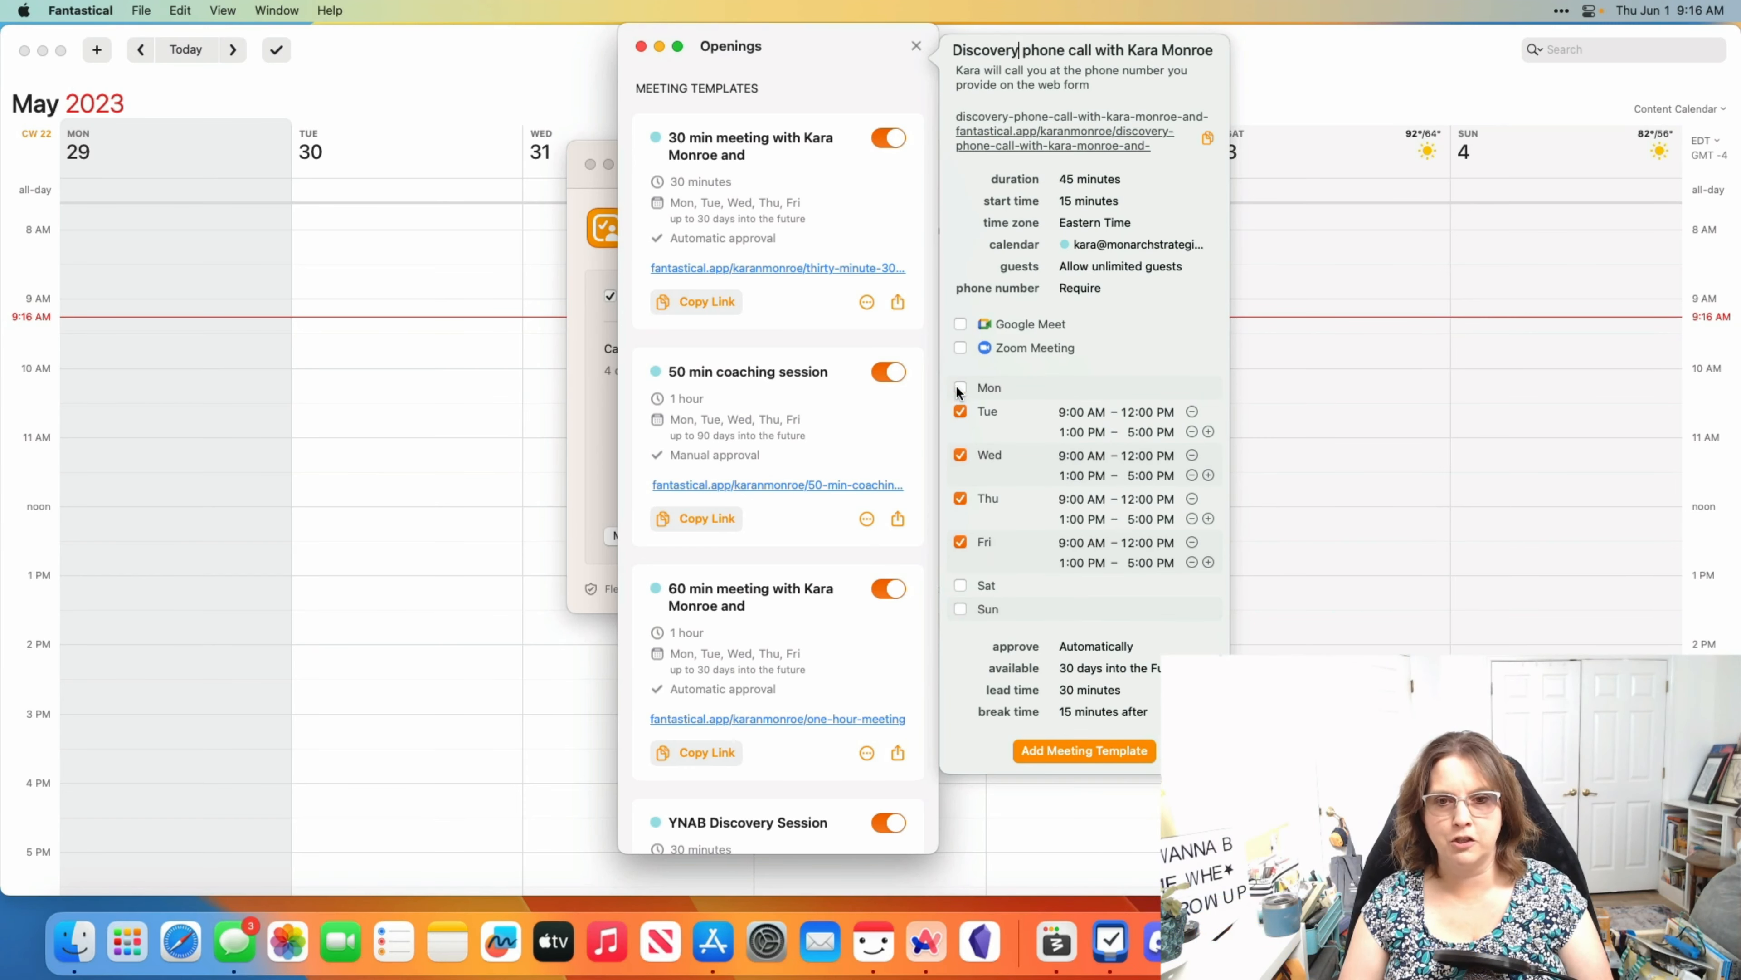
click(961, 541)
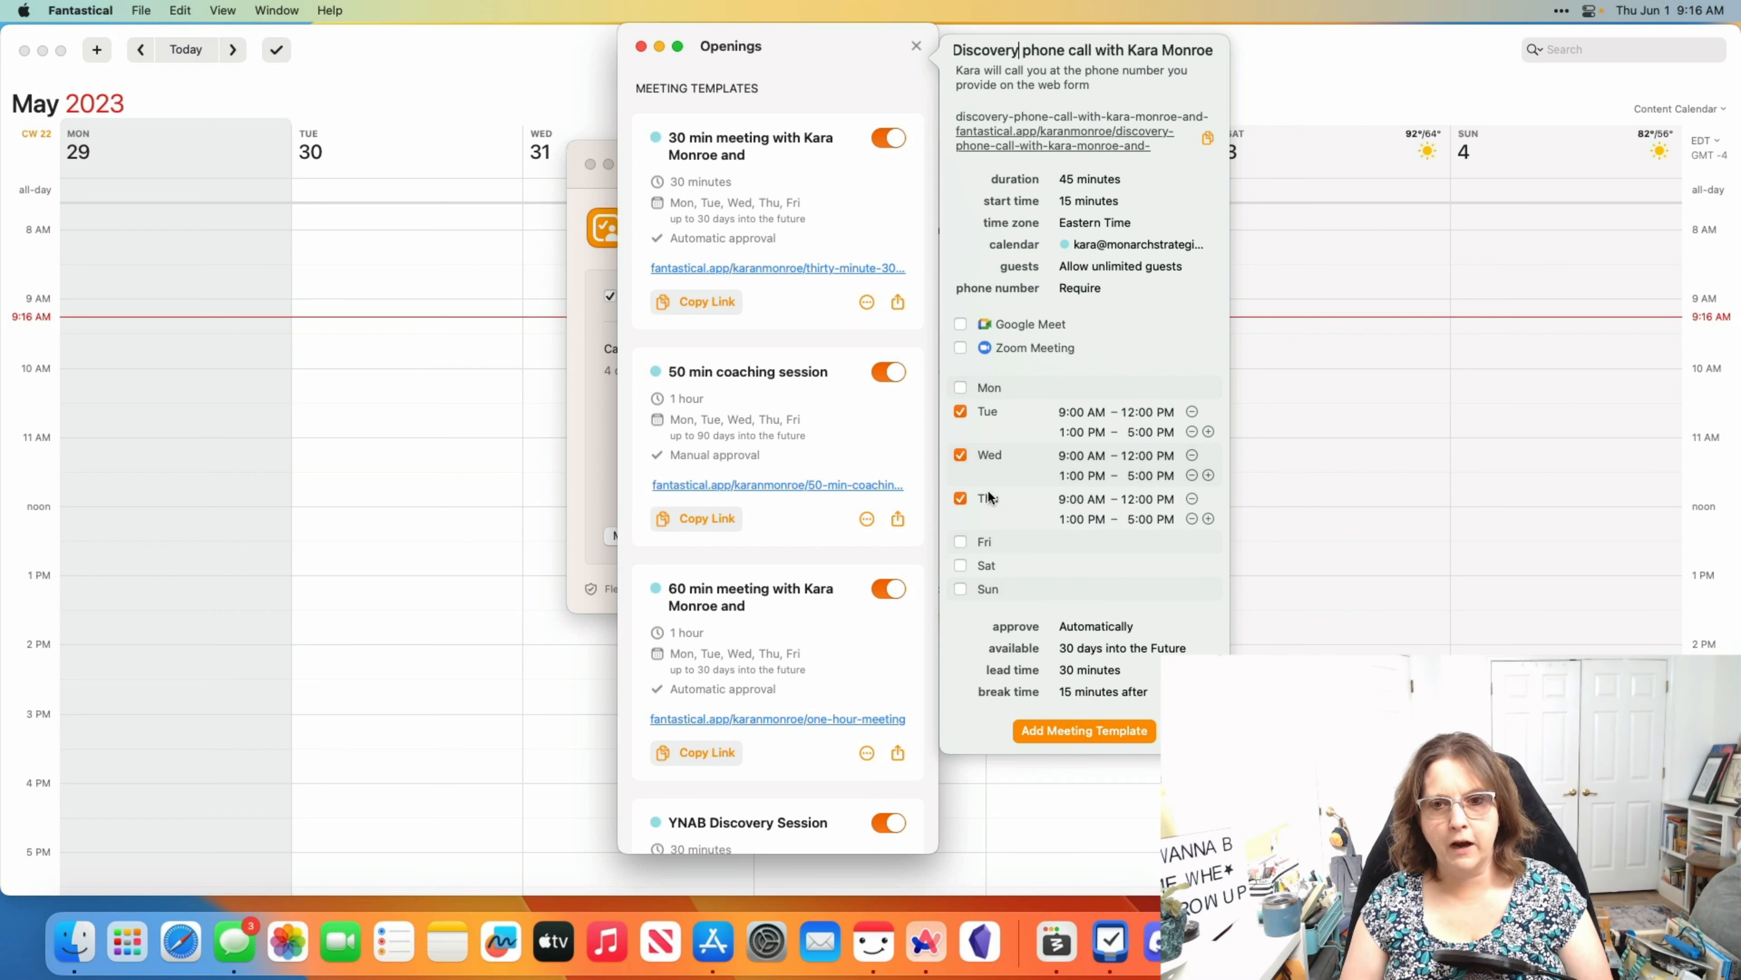
click(1193, 411)
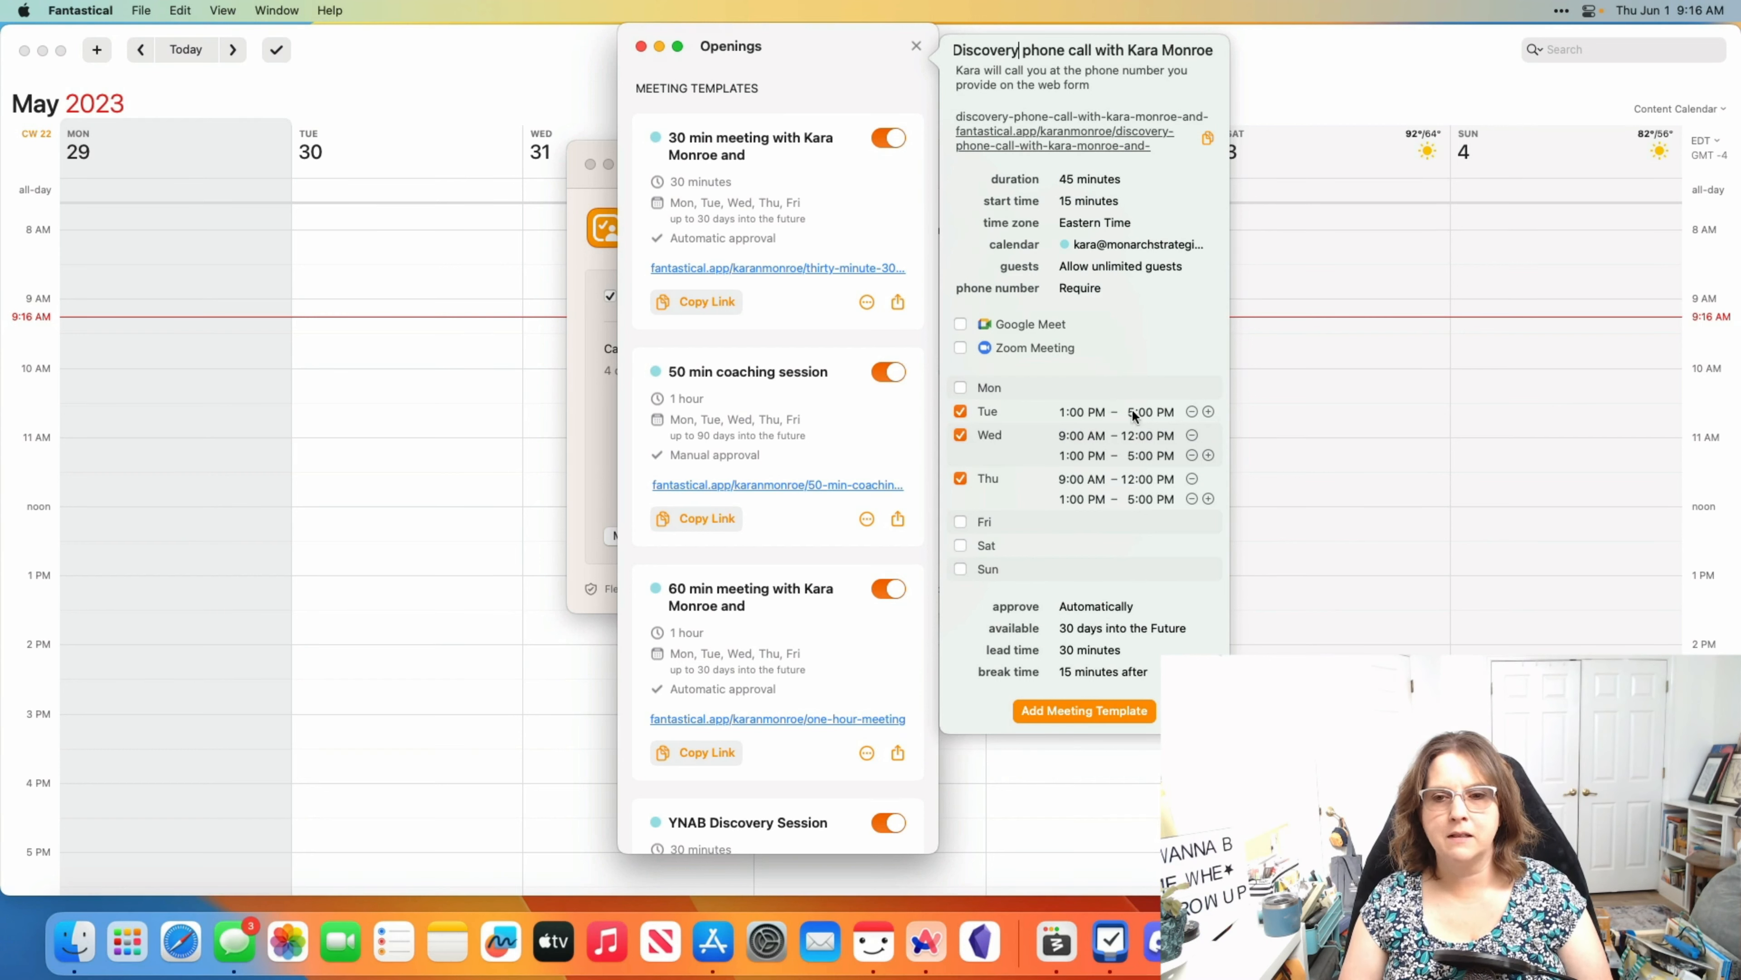
click(1073, 412)
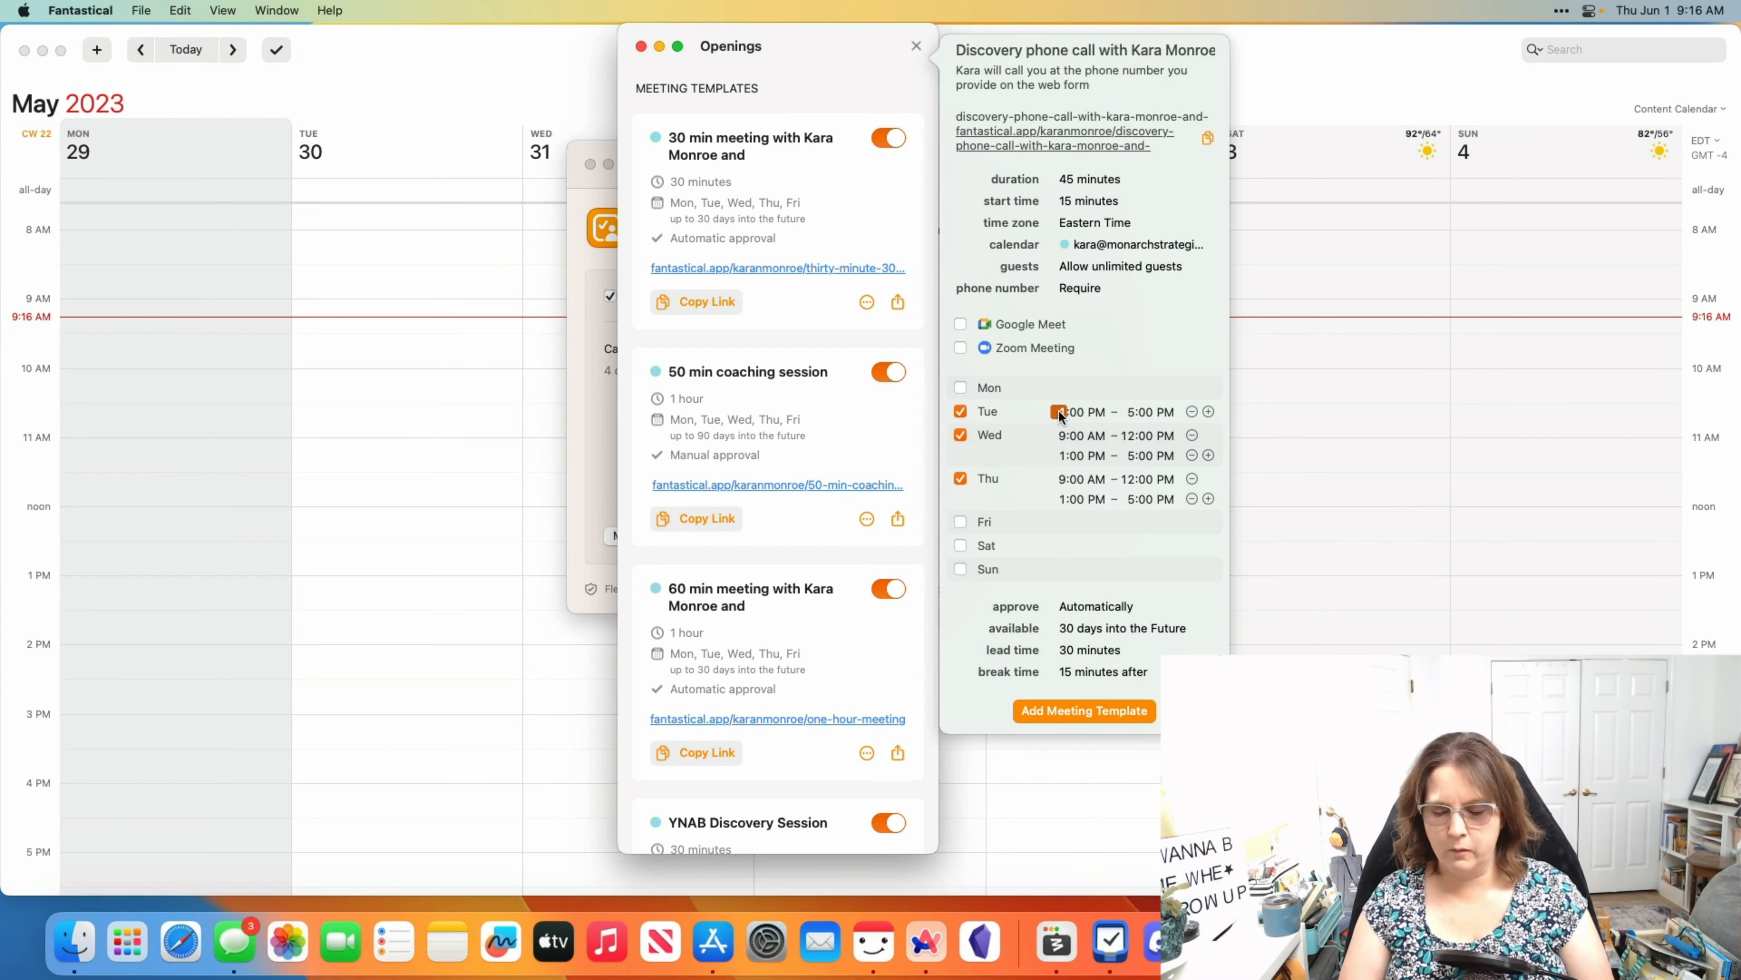
text(10)
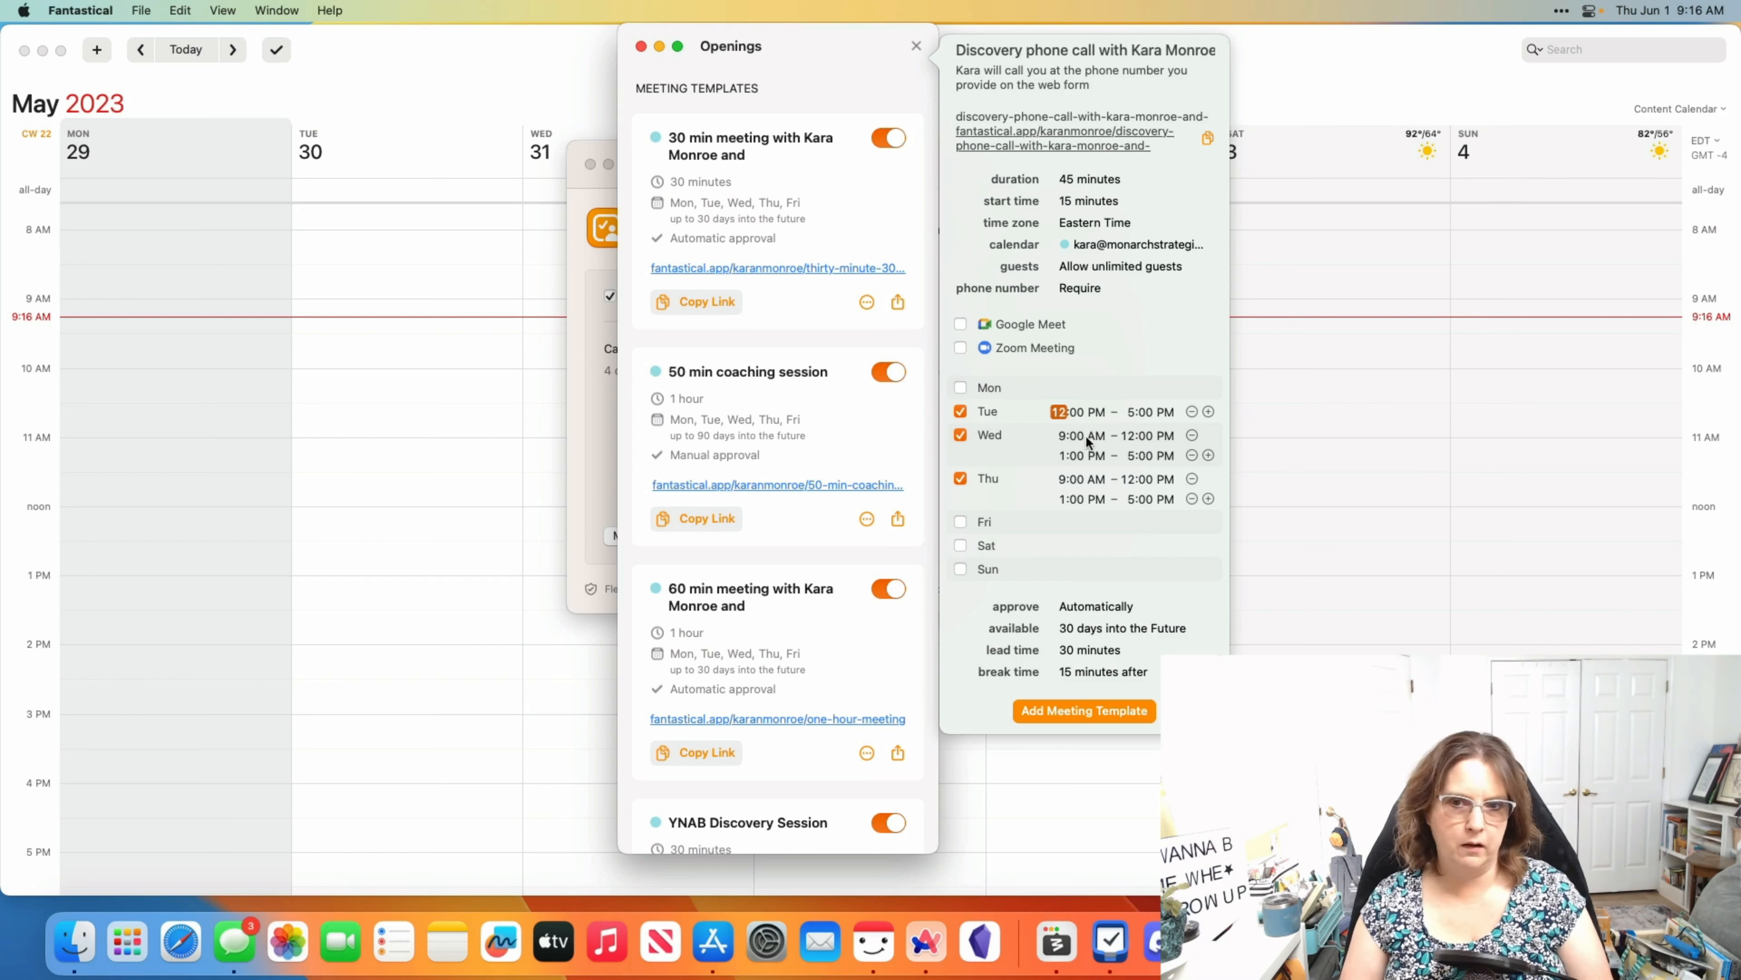
click(1192, 435)
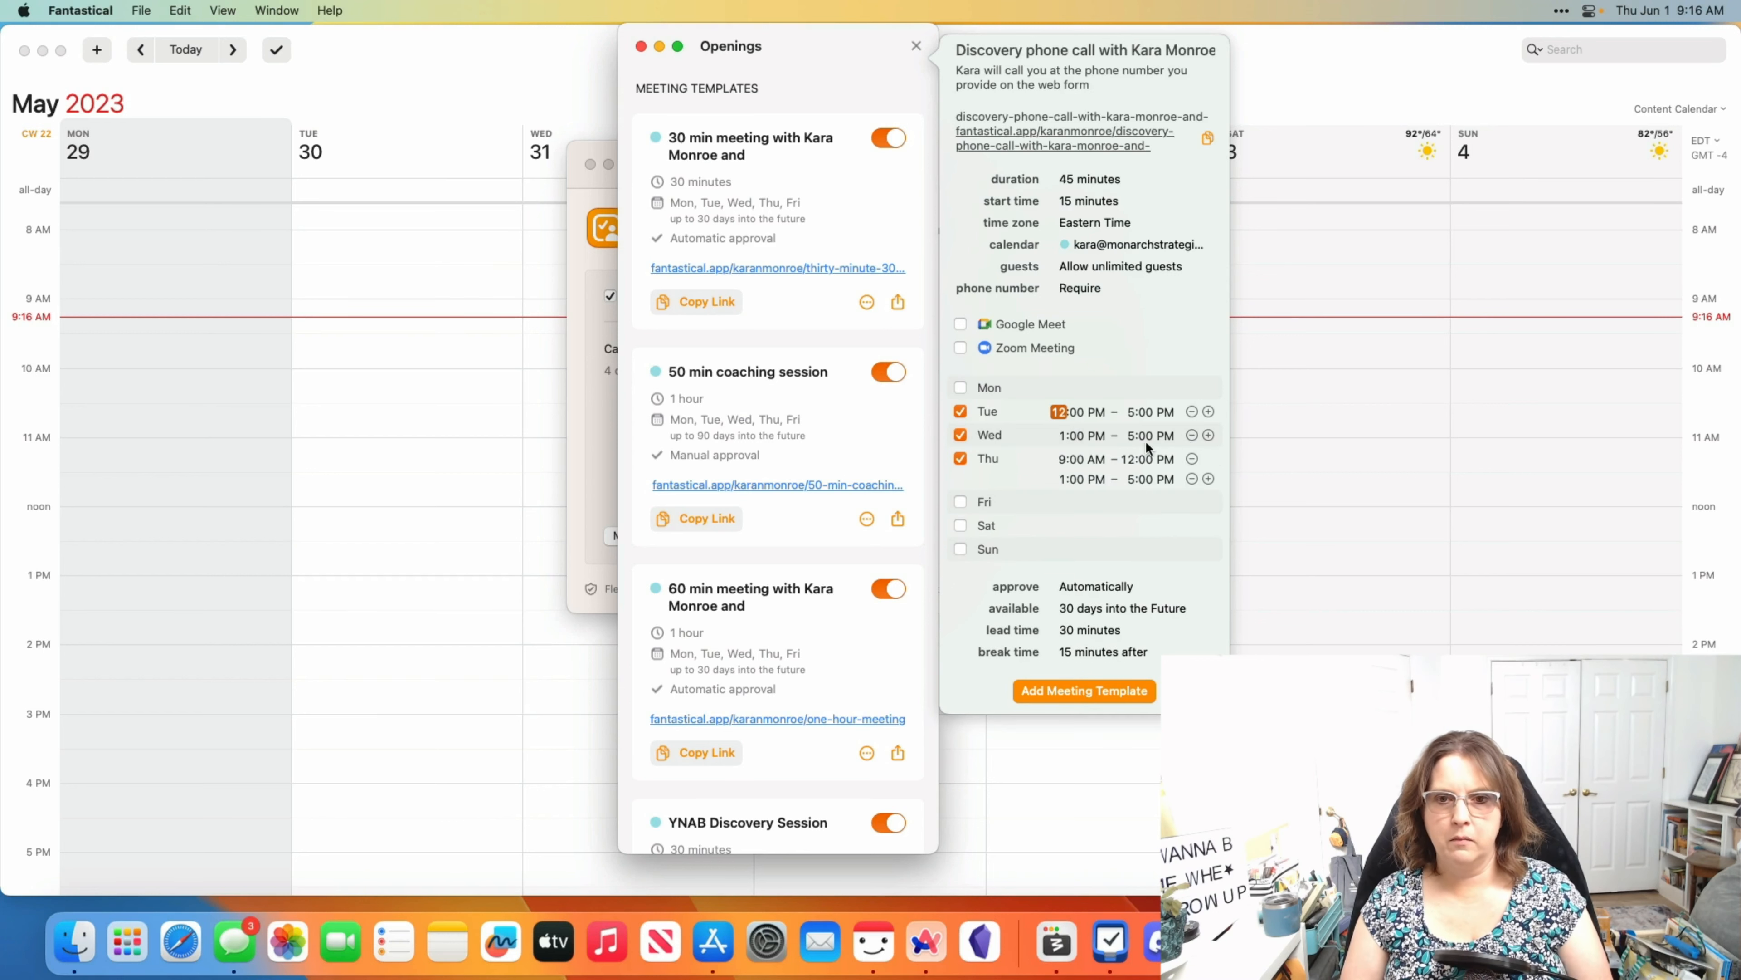
click(1060, 436)
text(12)
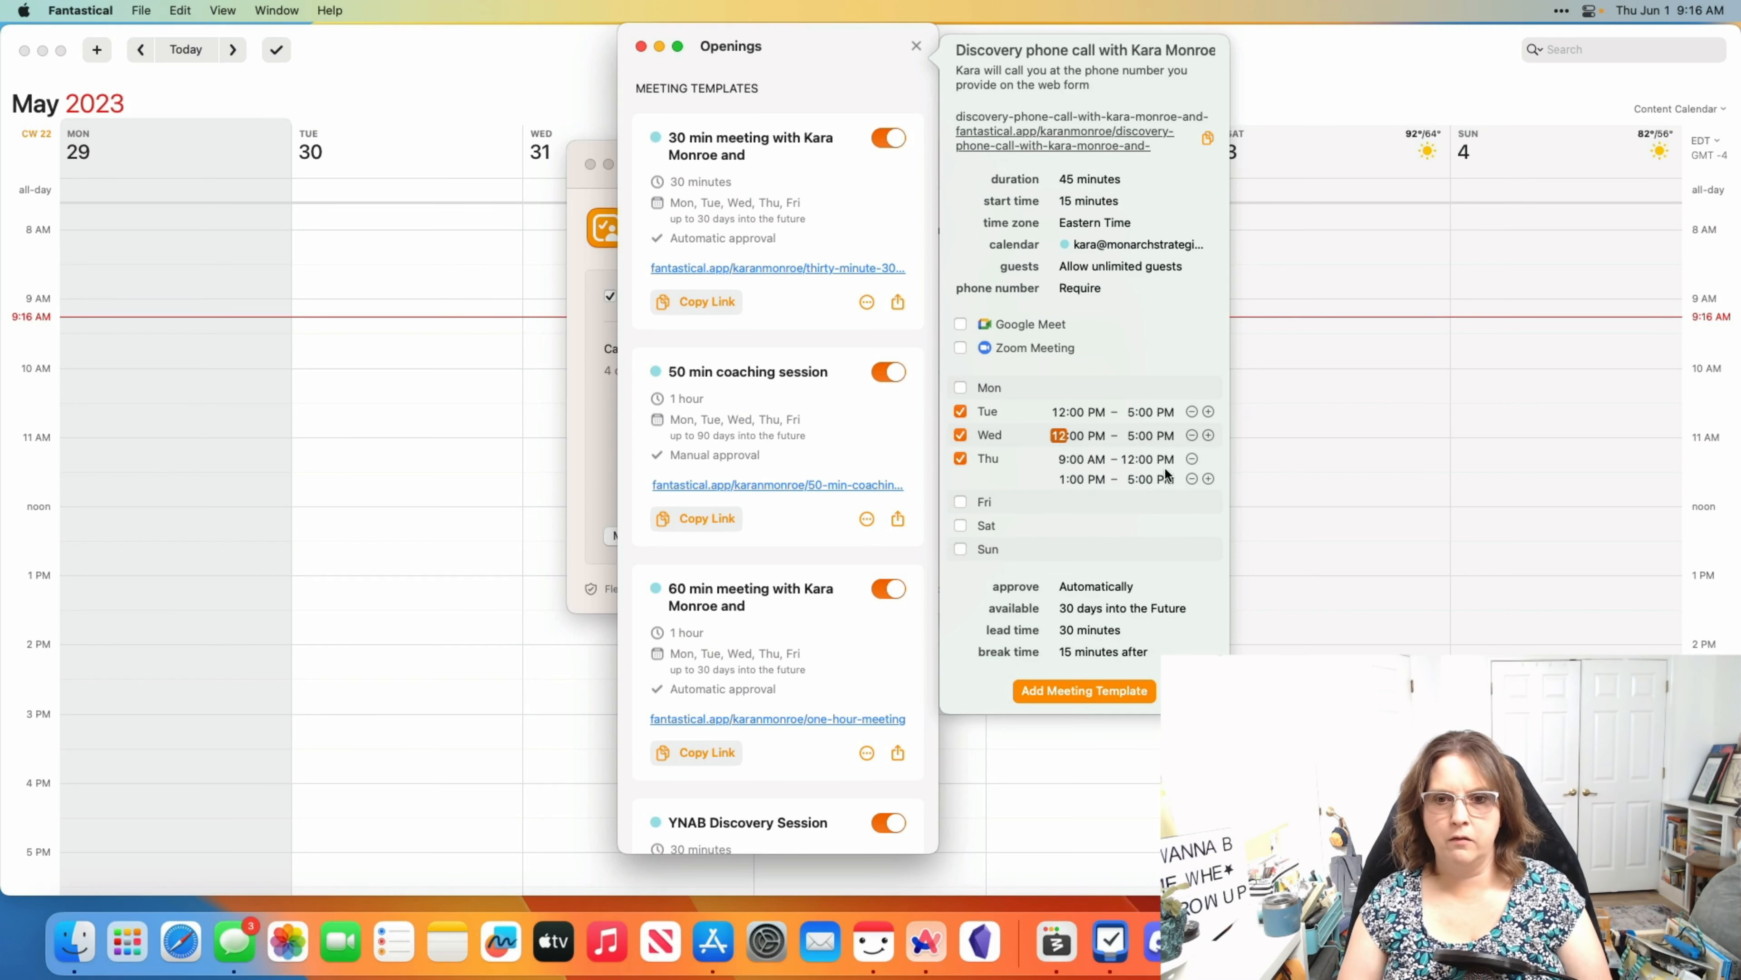
click(1193, 458)
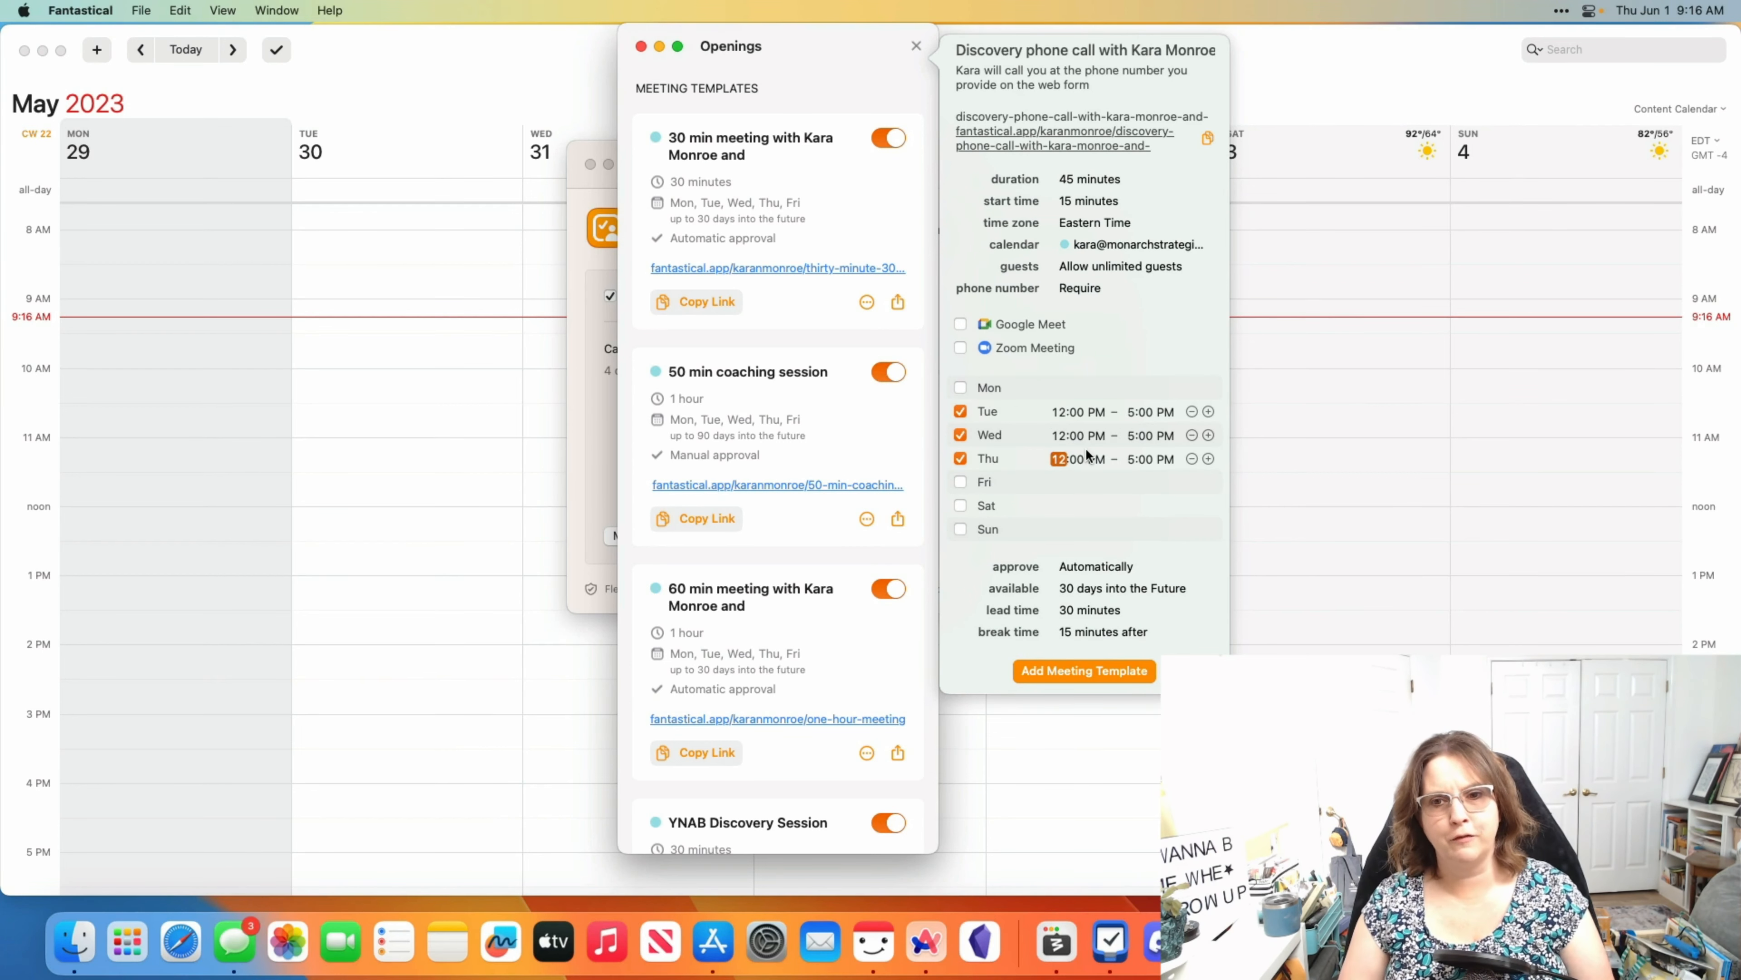
Set the Tuesday, Wednesday and Thursday availability slots to 1:00 PM to 4:30 PM.
click(1060, 412)
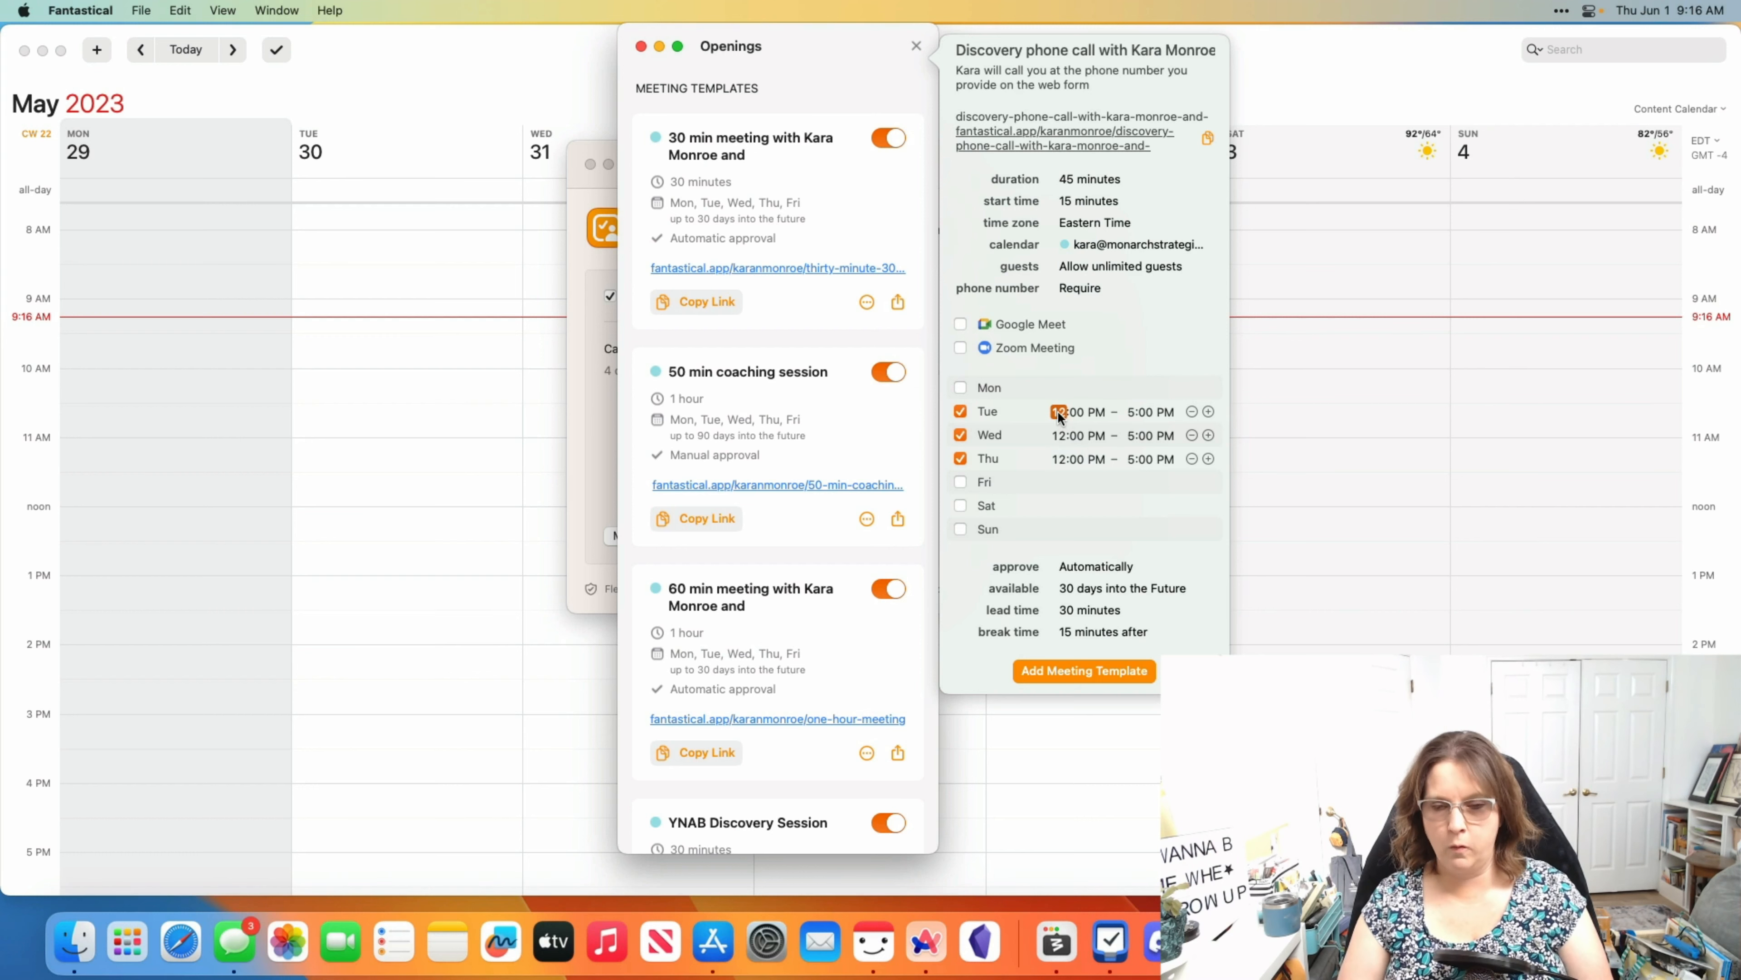
text(1)
click(1128, 412)
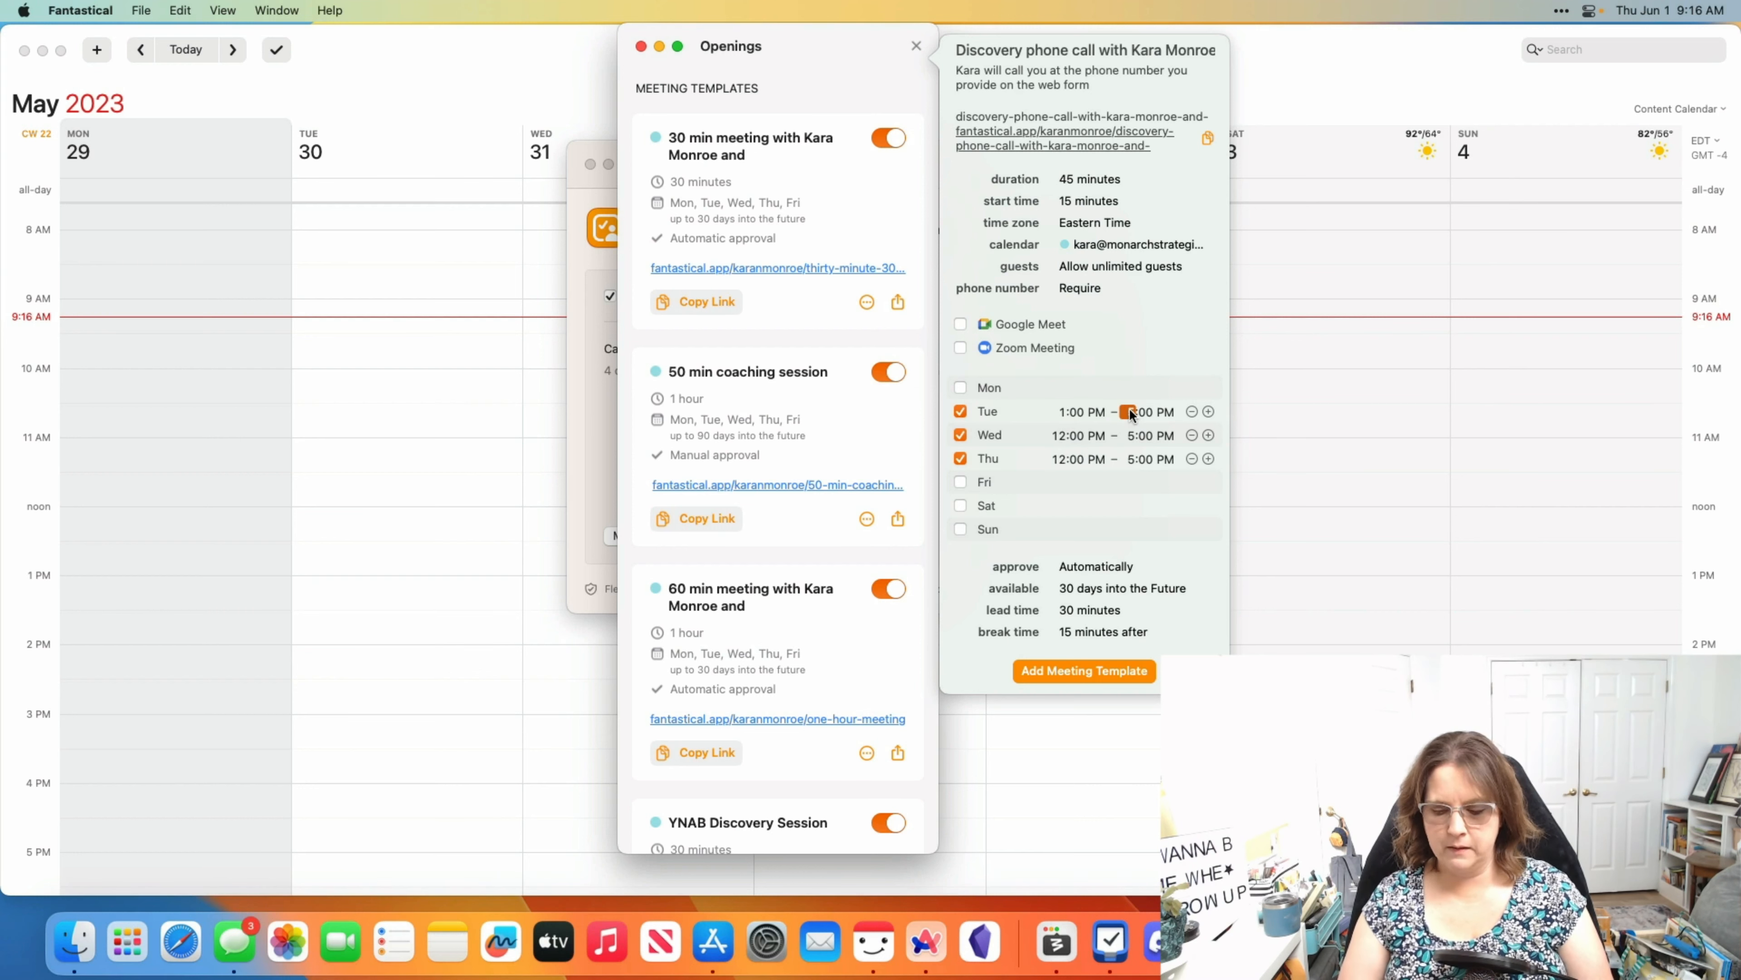
text(4)
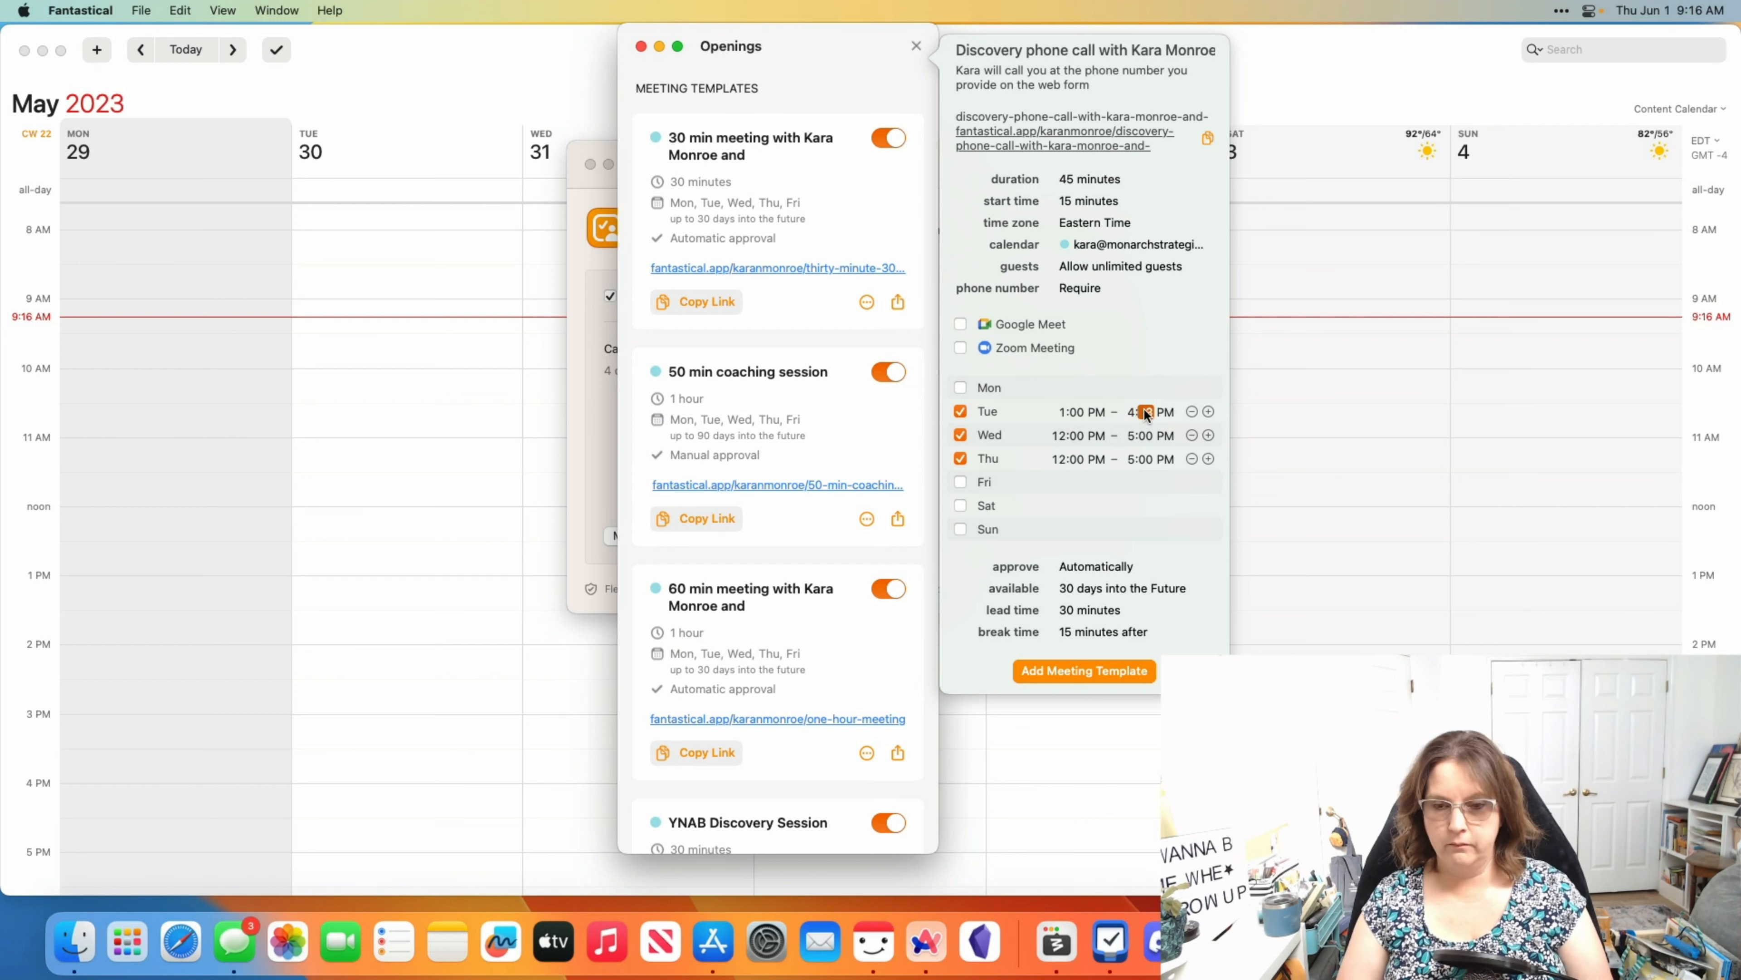
click(1058, 436)
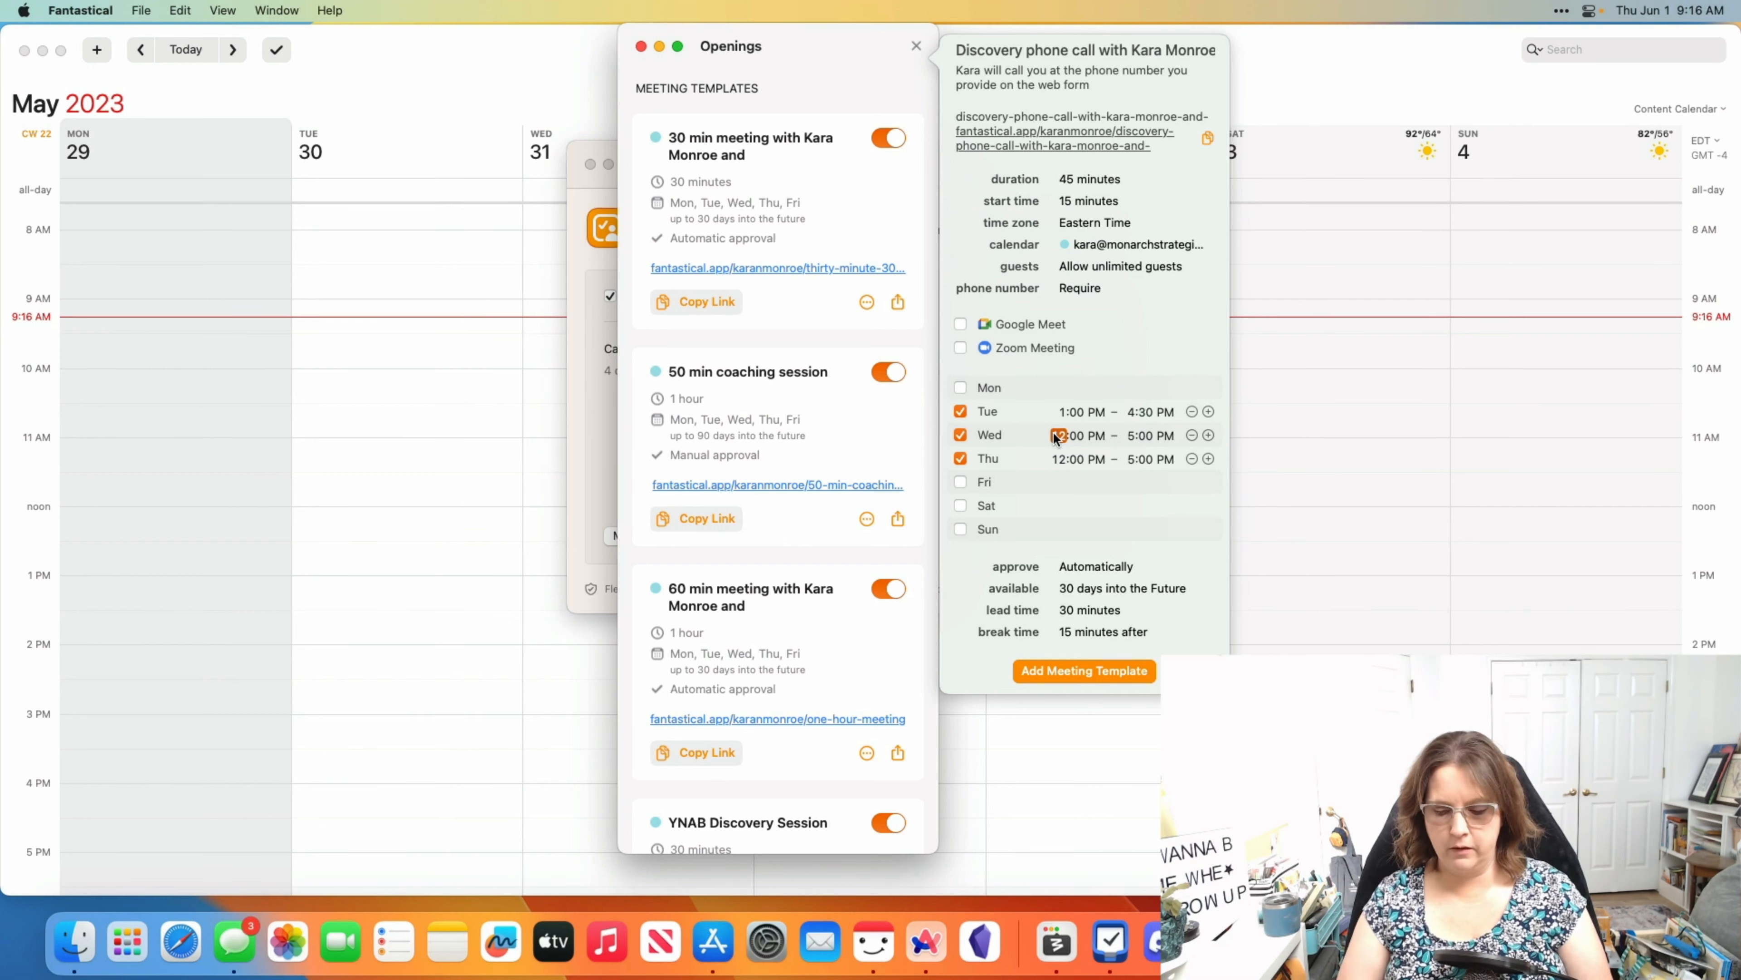
text(1)
click(1128, 436)
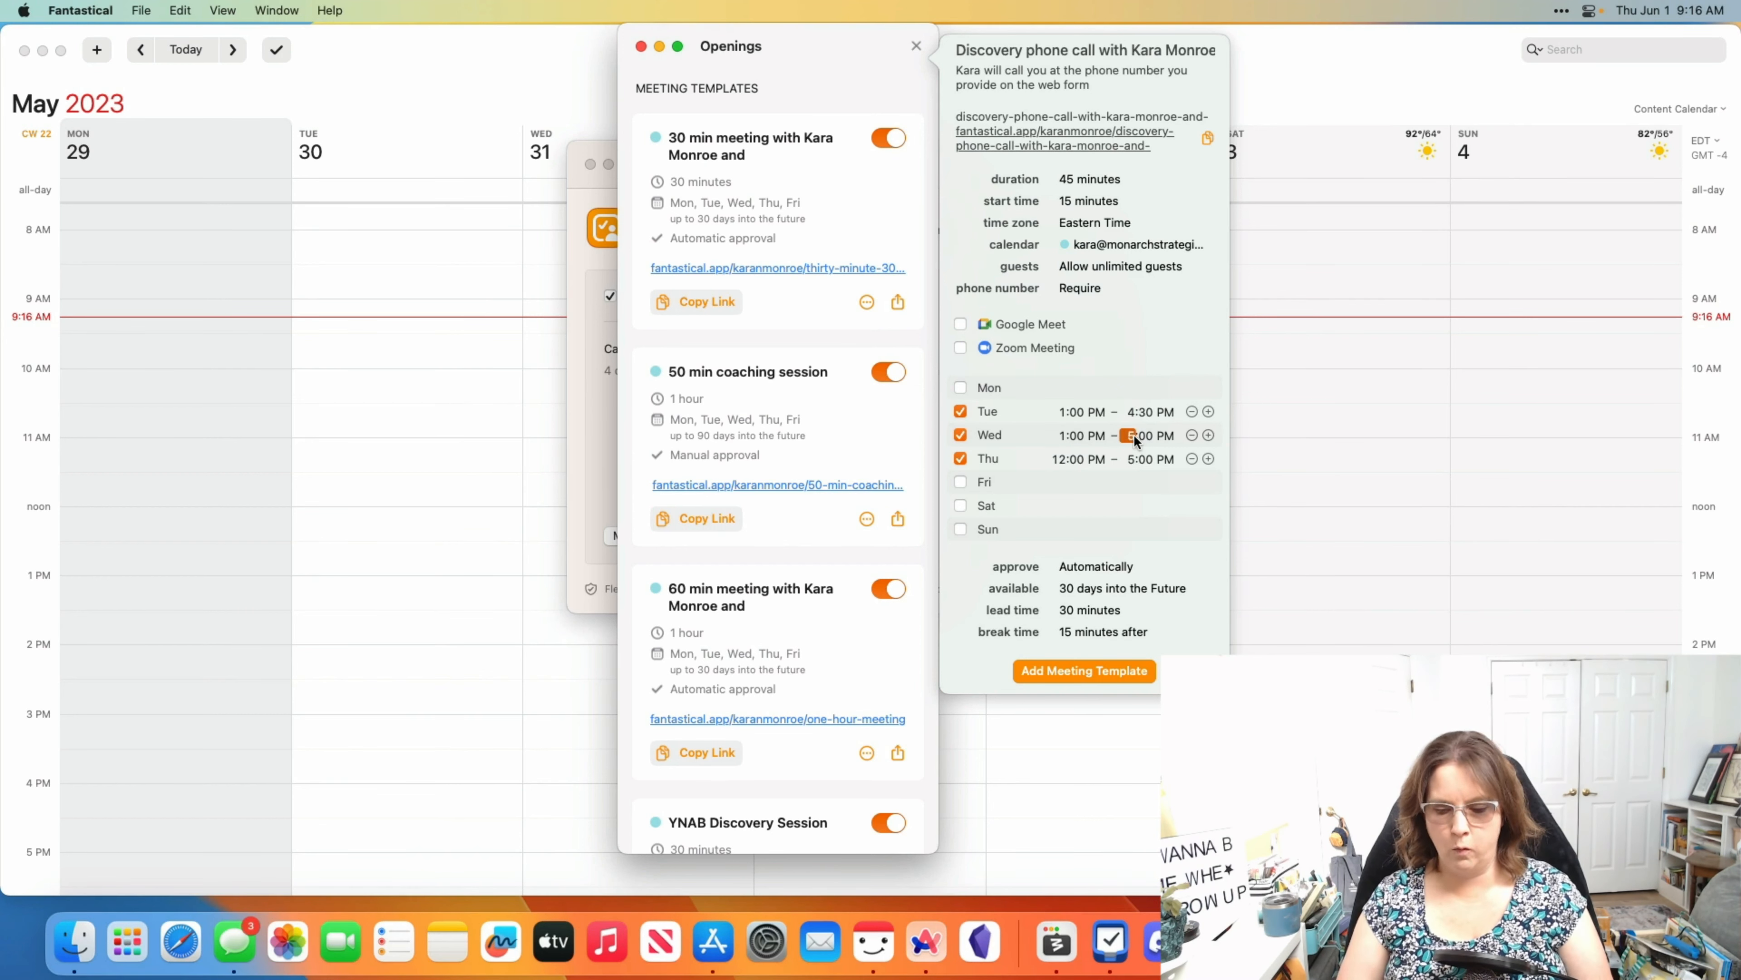
text(4)
click(1145, 436)
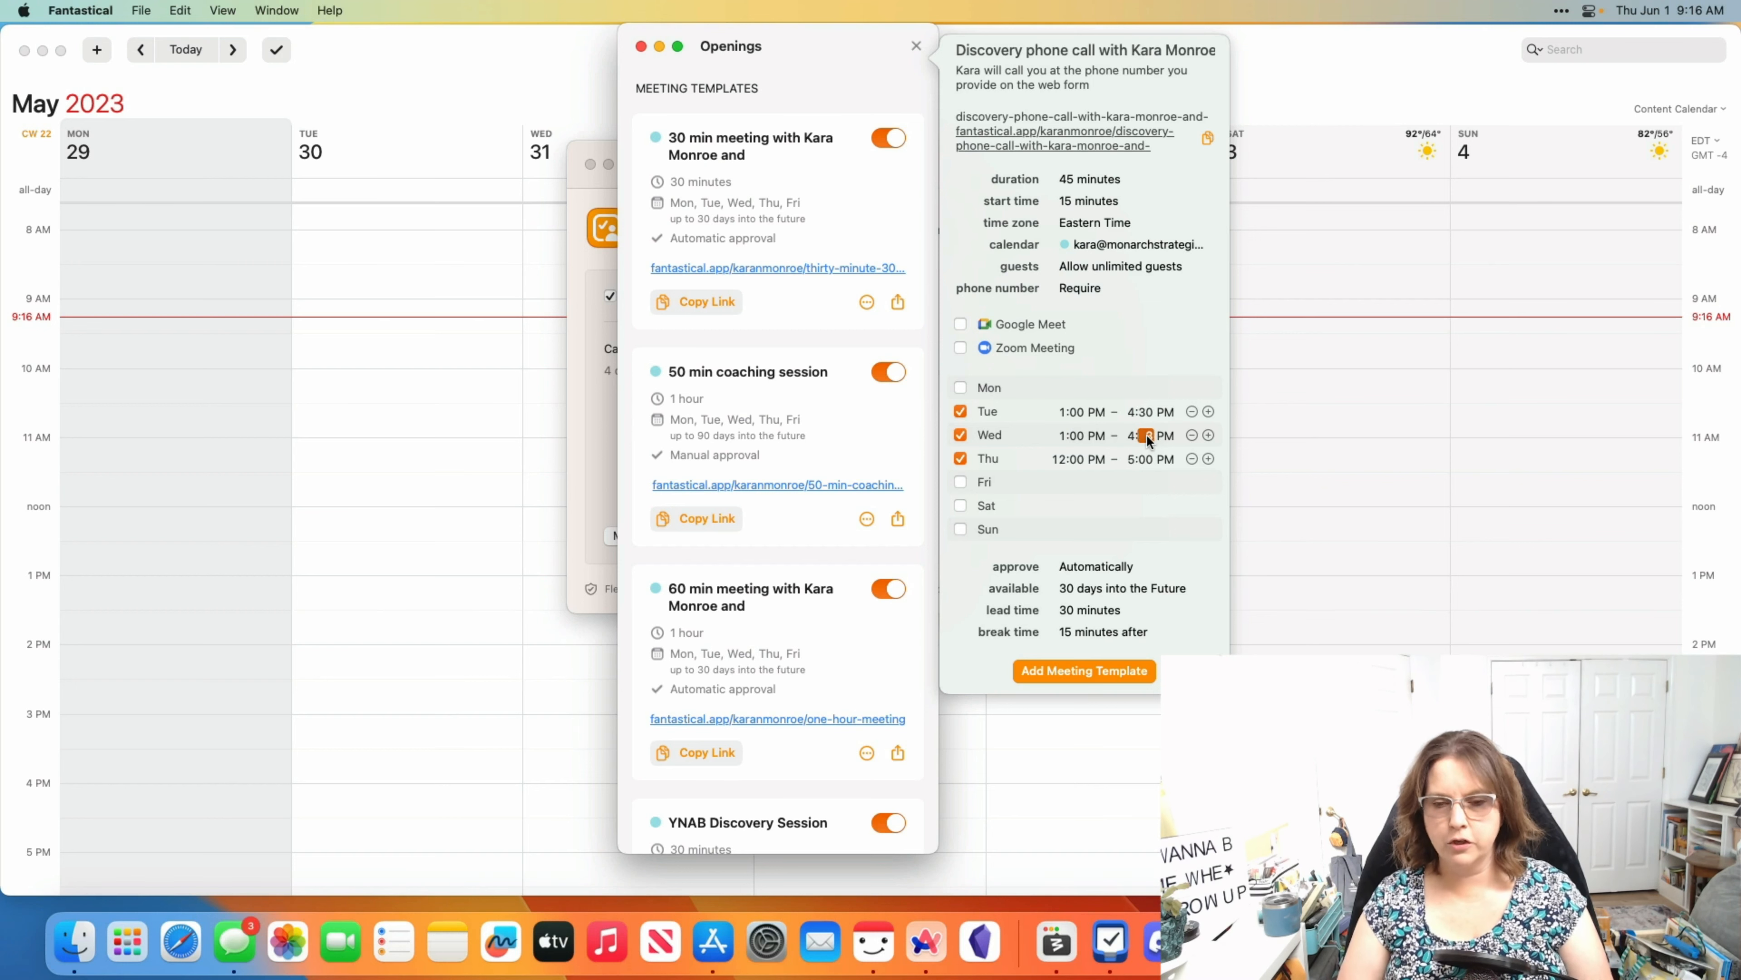
click(1058, 459)
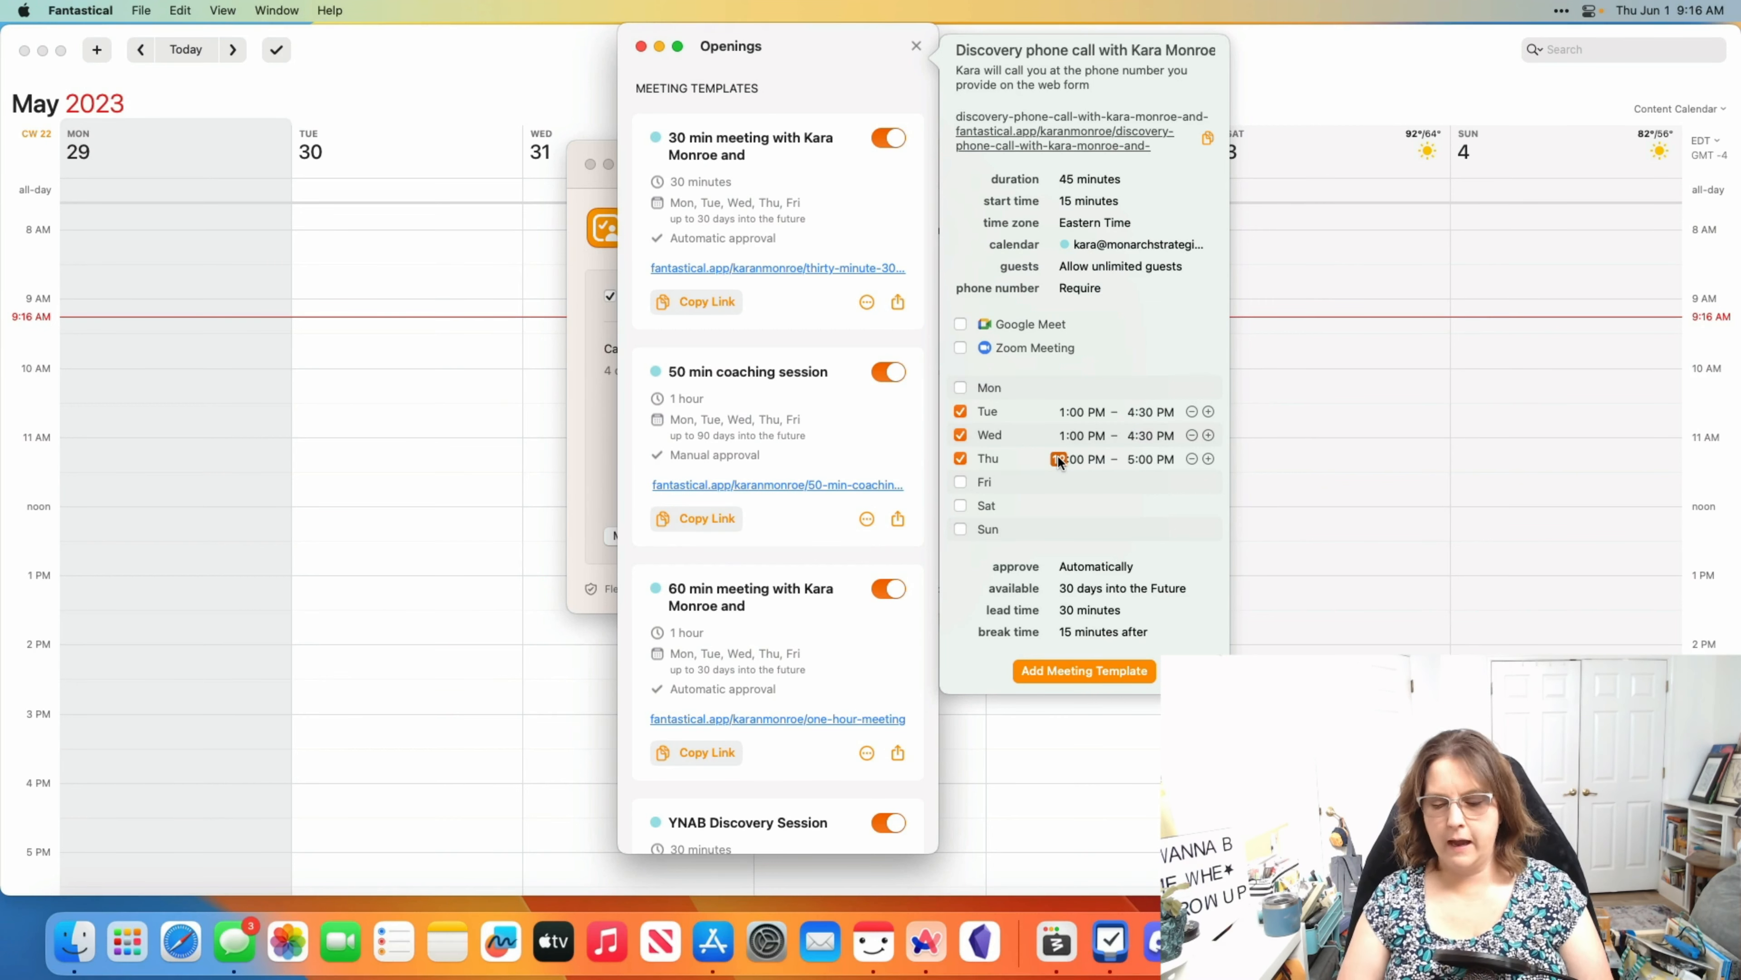
click(1130, 459)
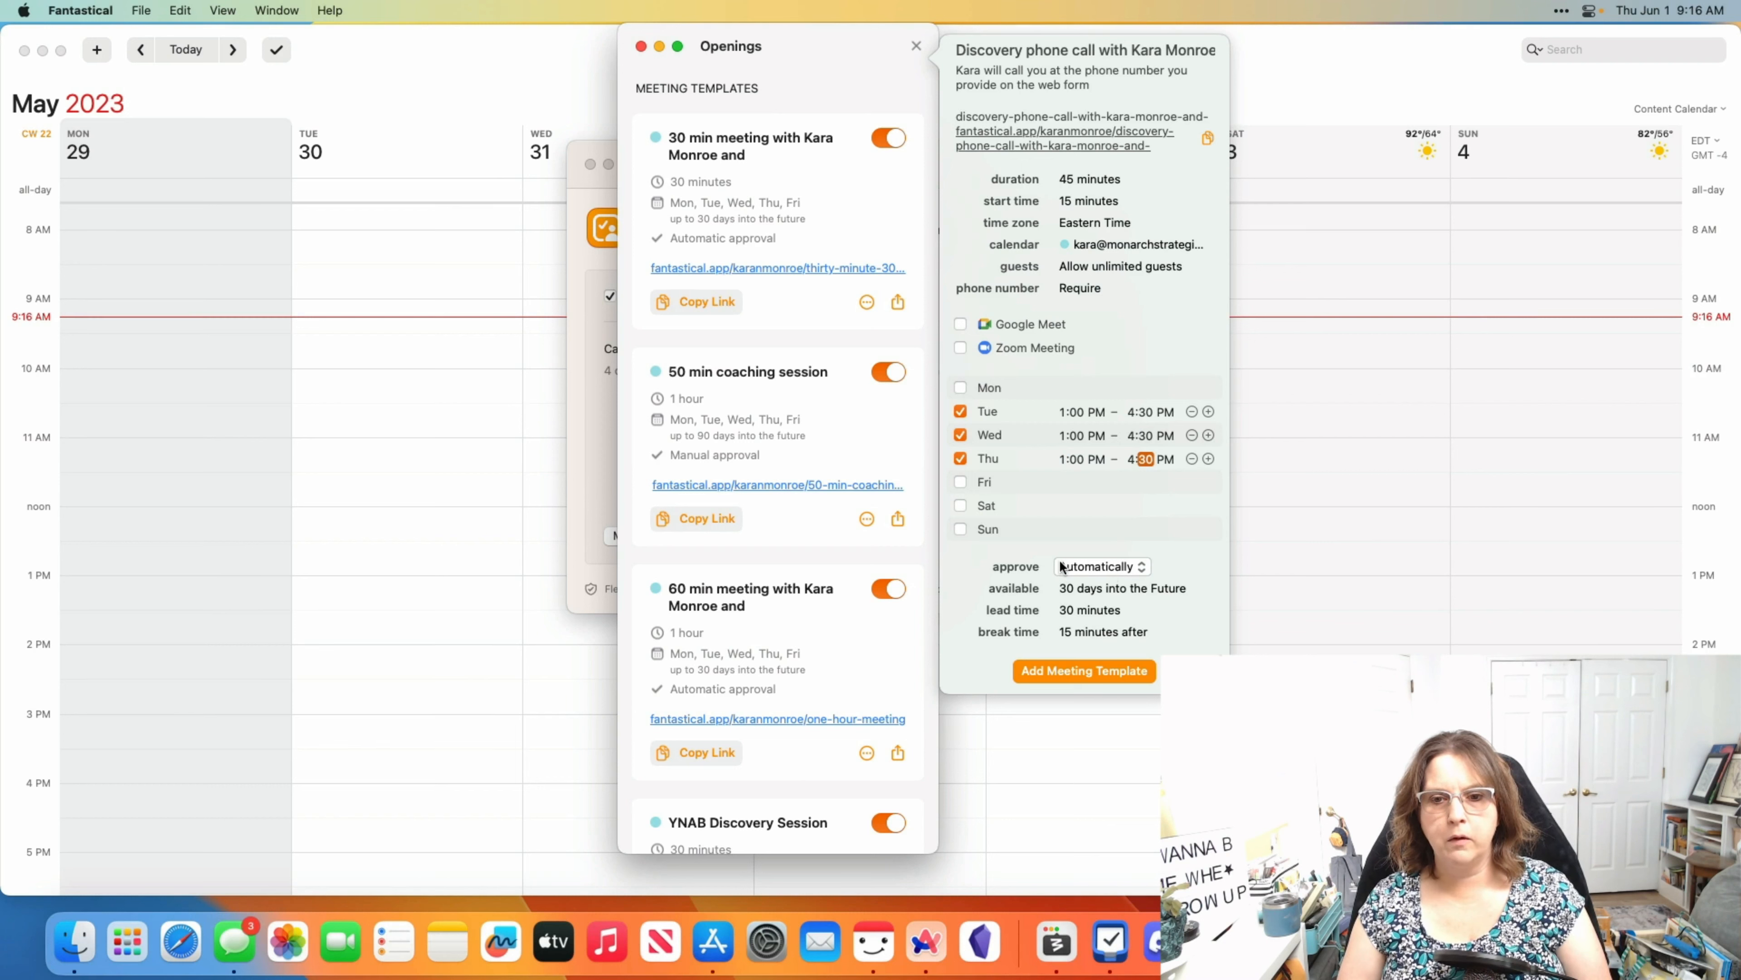
Review the approval options for incoming meeting requests and keep Automatically selected.
click(1082, 566)
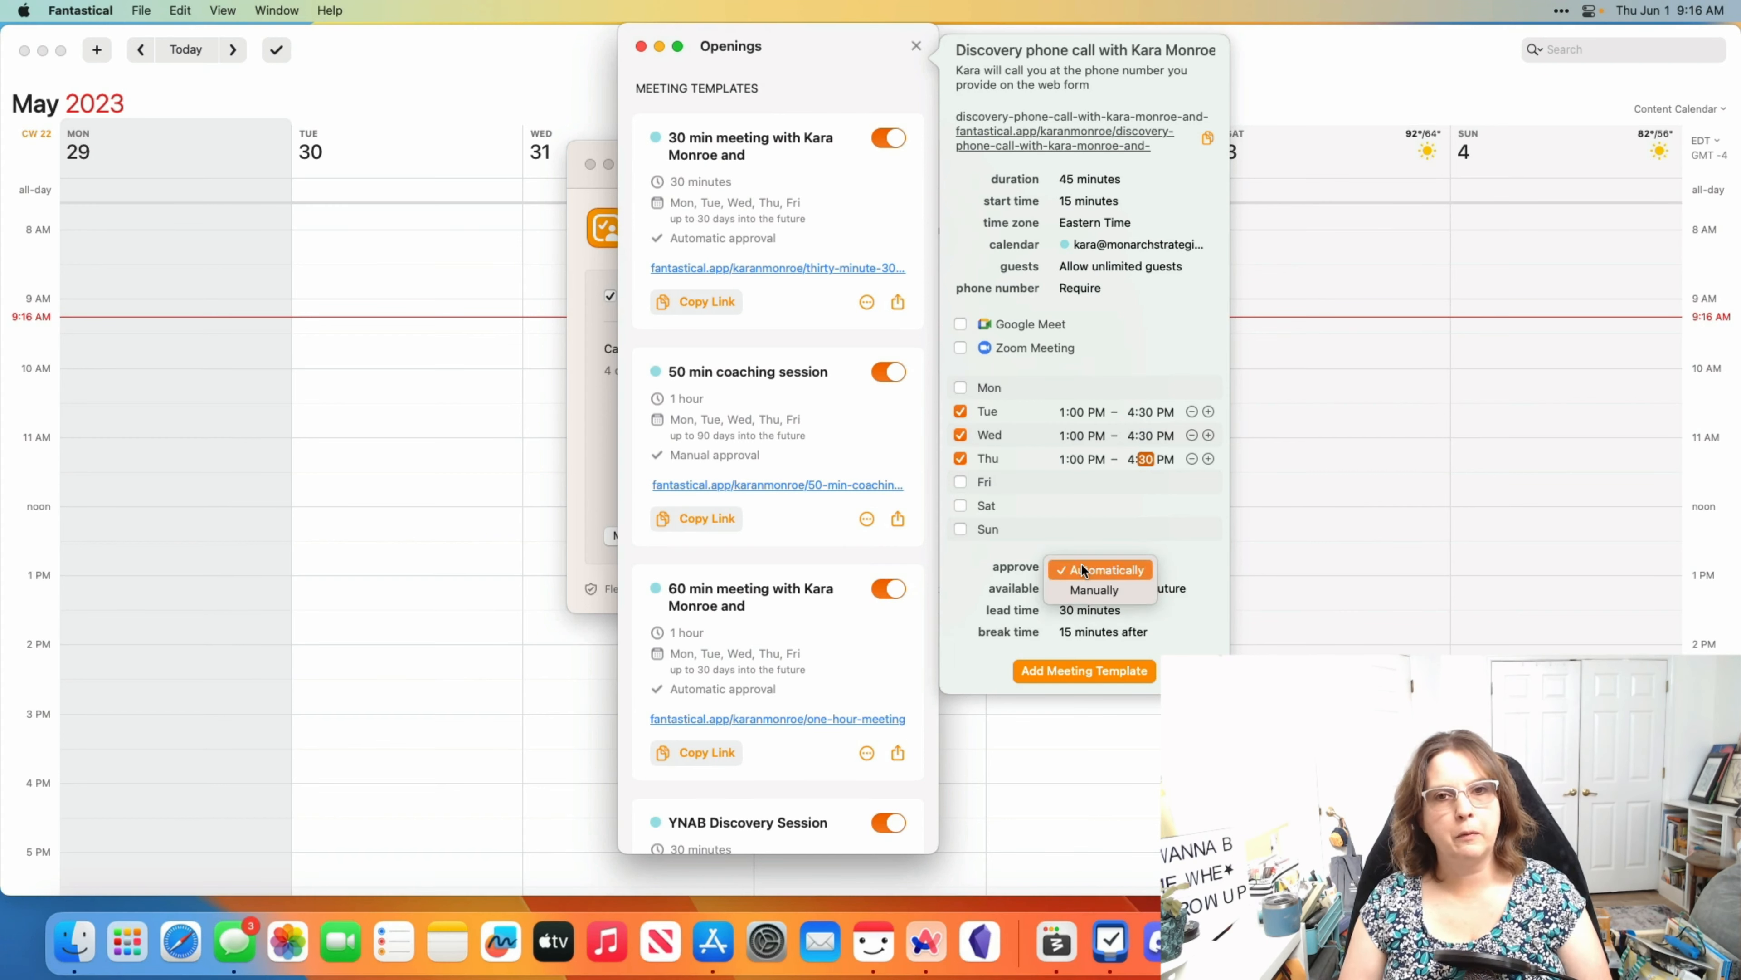
click(1082, 567)
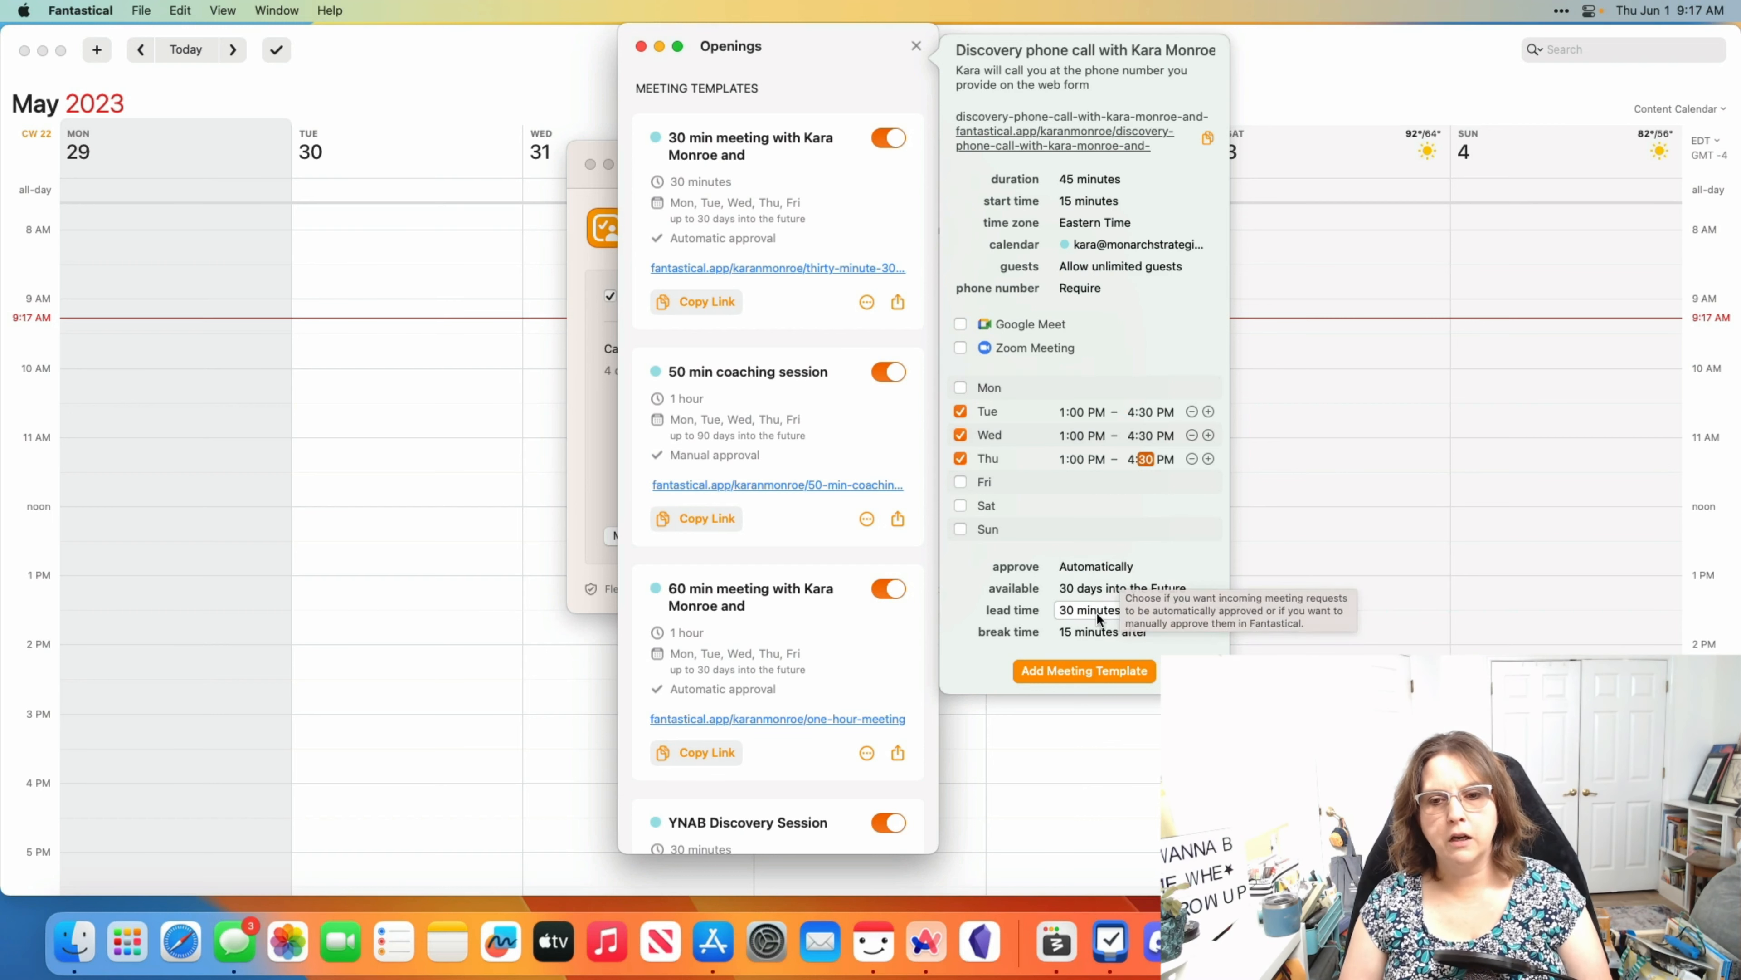
click(1098, 566)
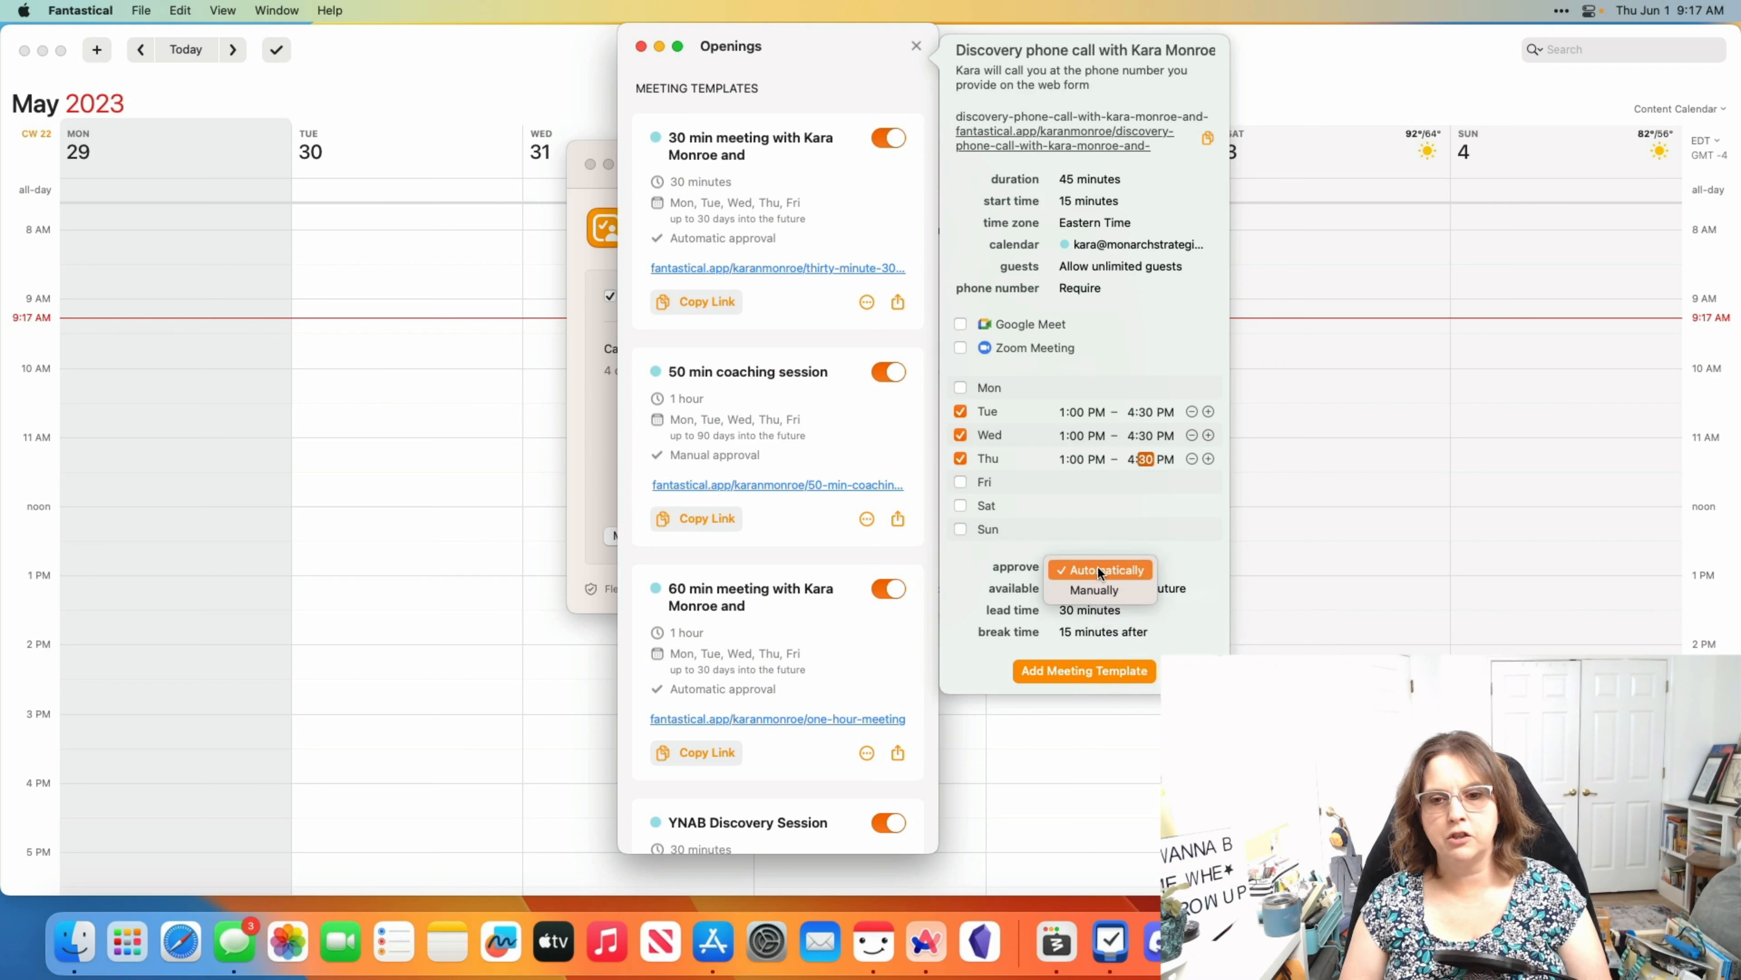
click(1098, 566)
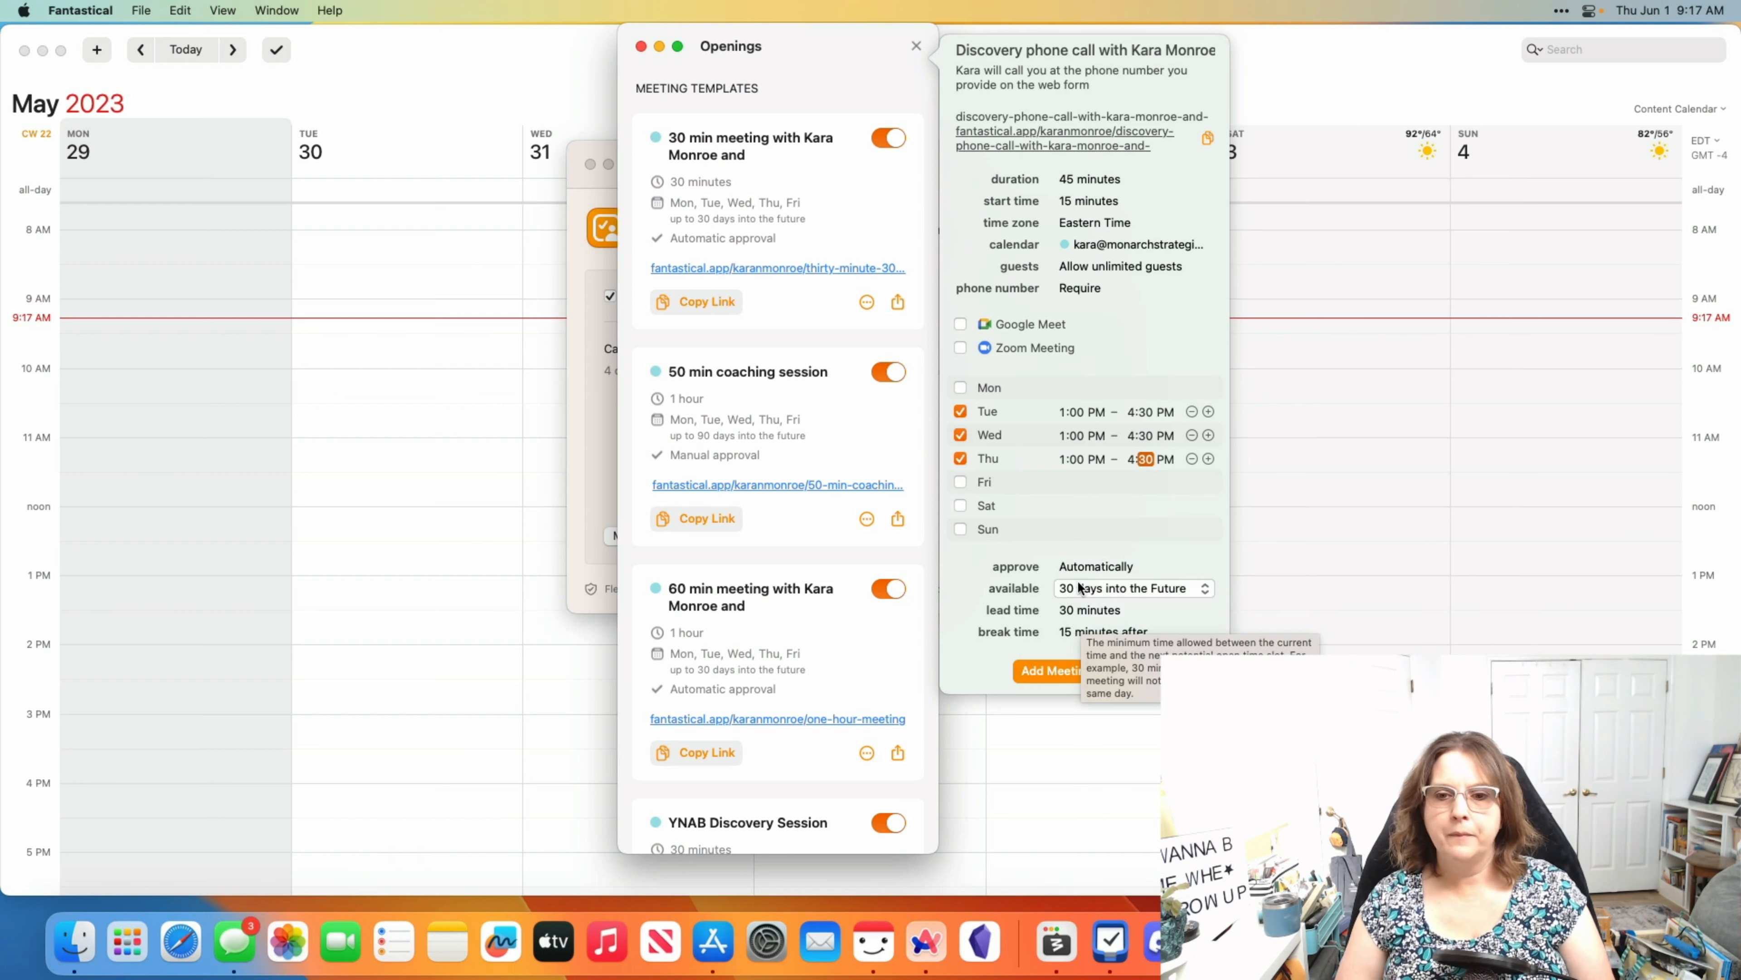
Set a custom lead time of 1 day for the meeting template.
click(1080, 611)
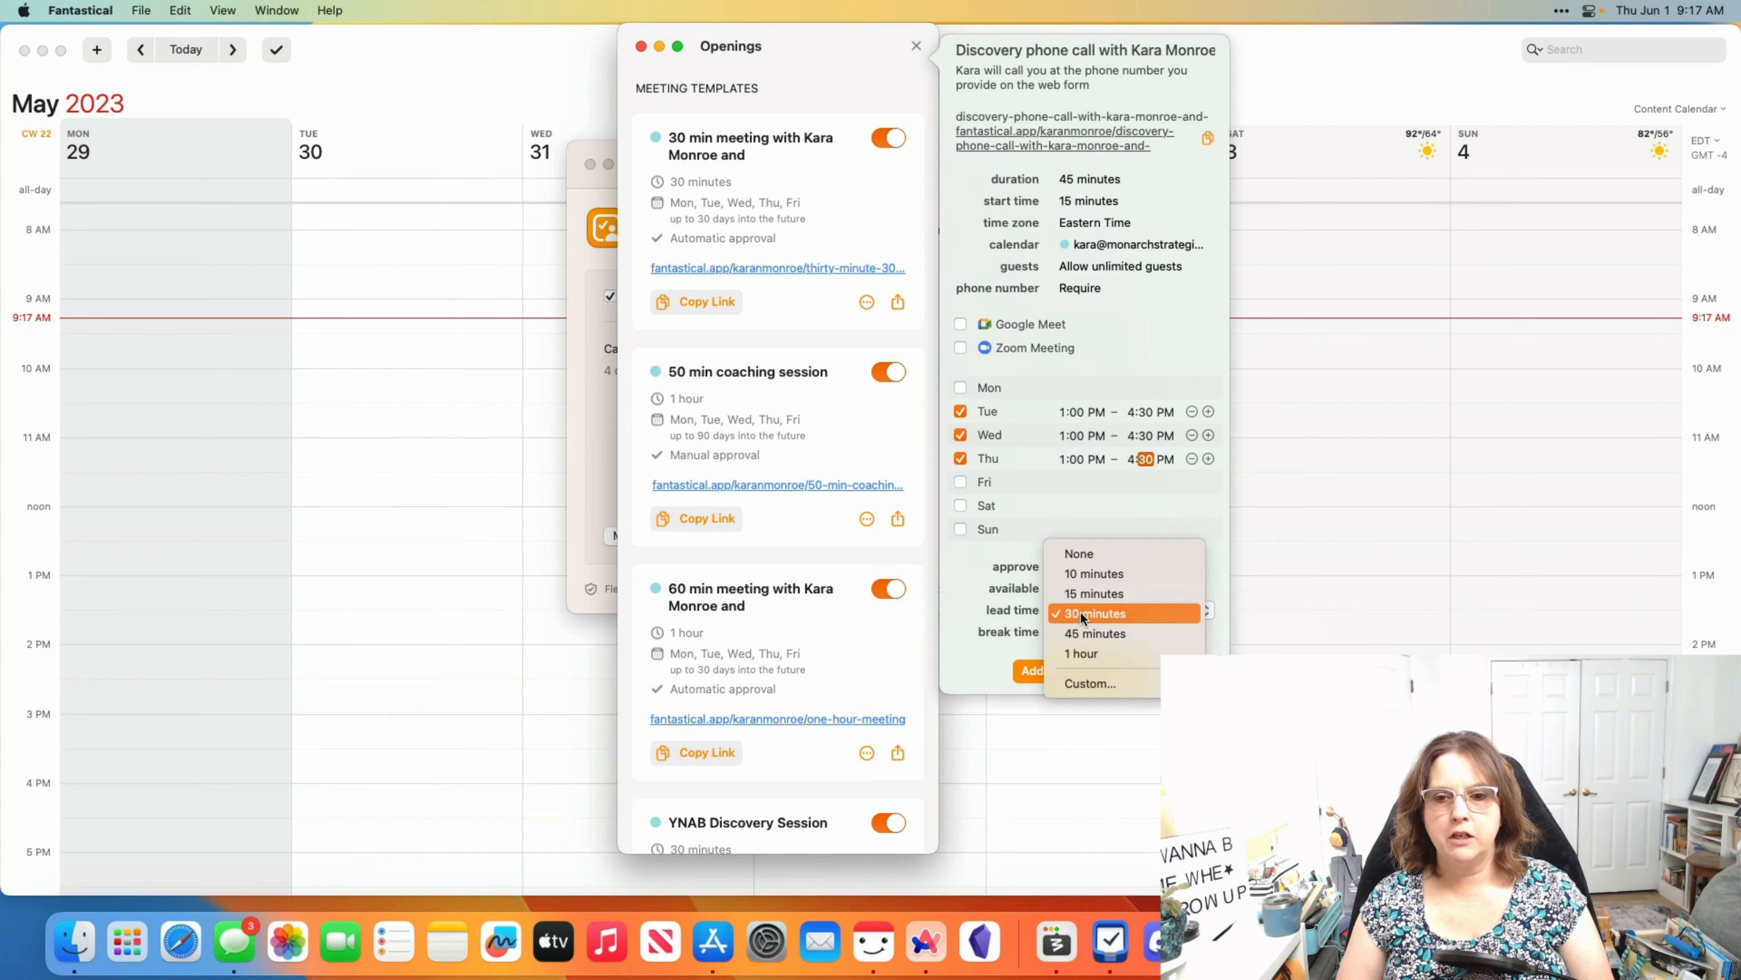
click(1085, 683)
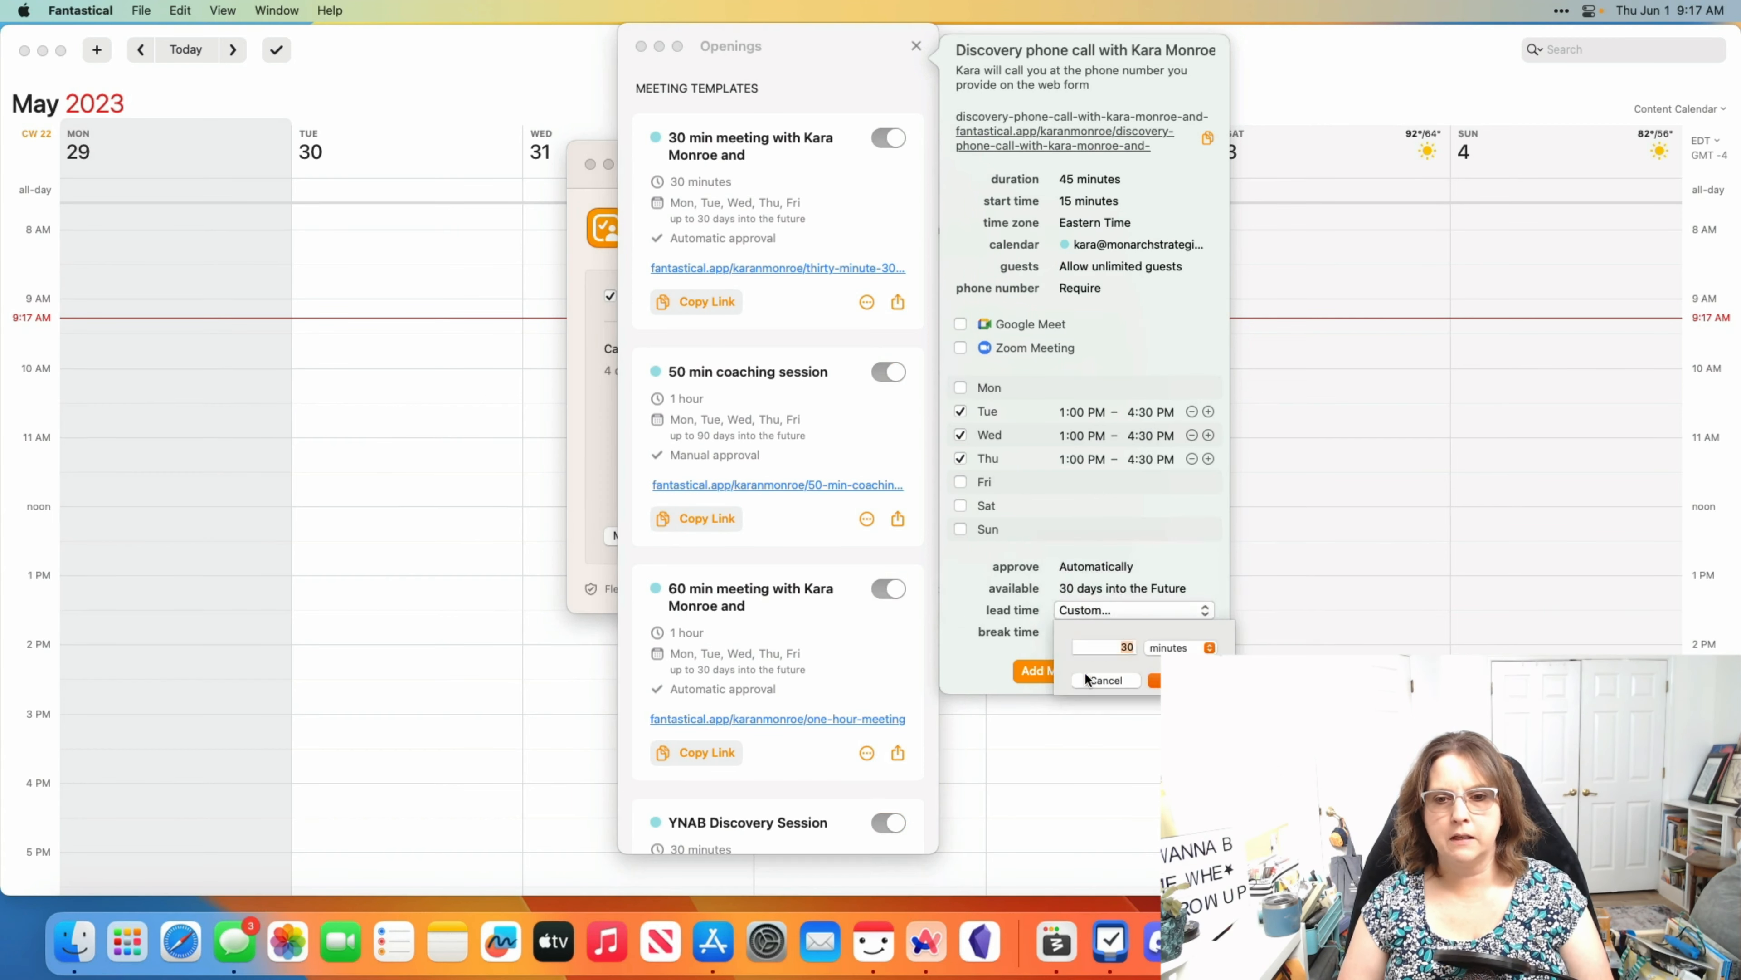
text(1)
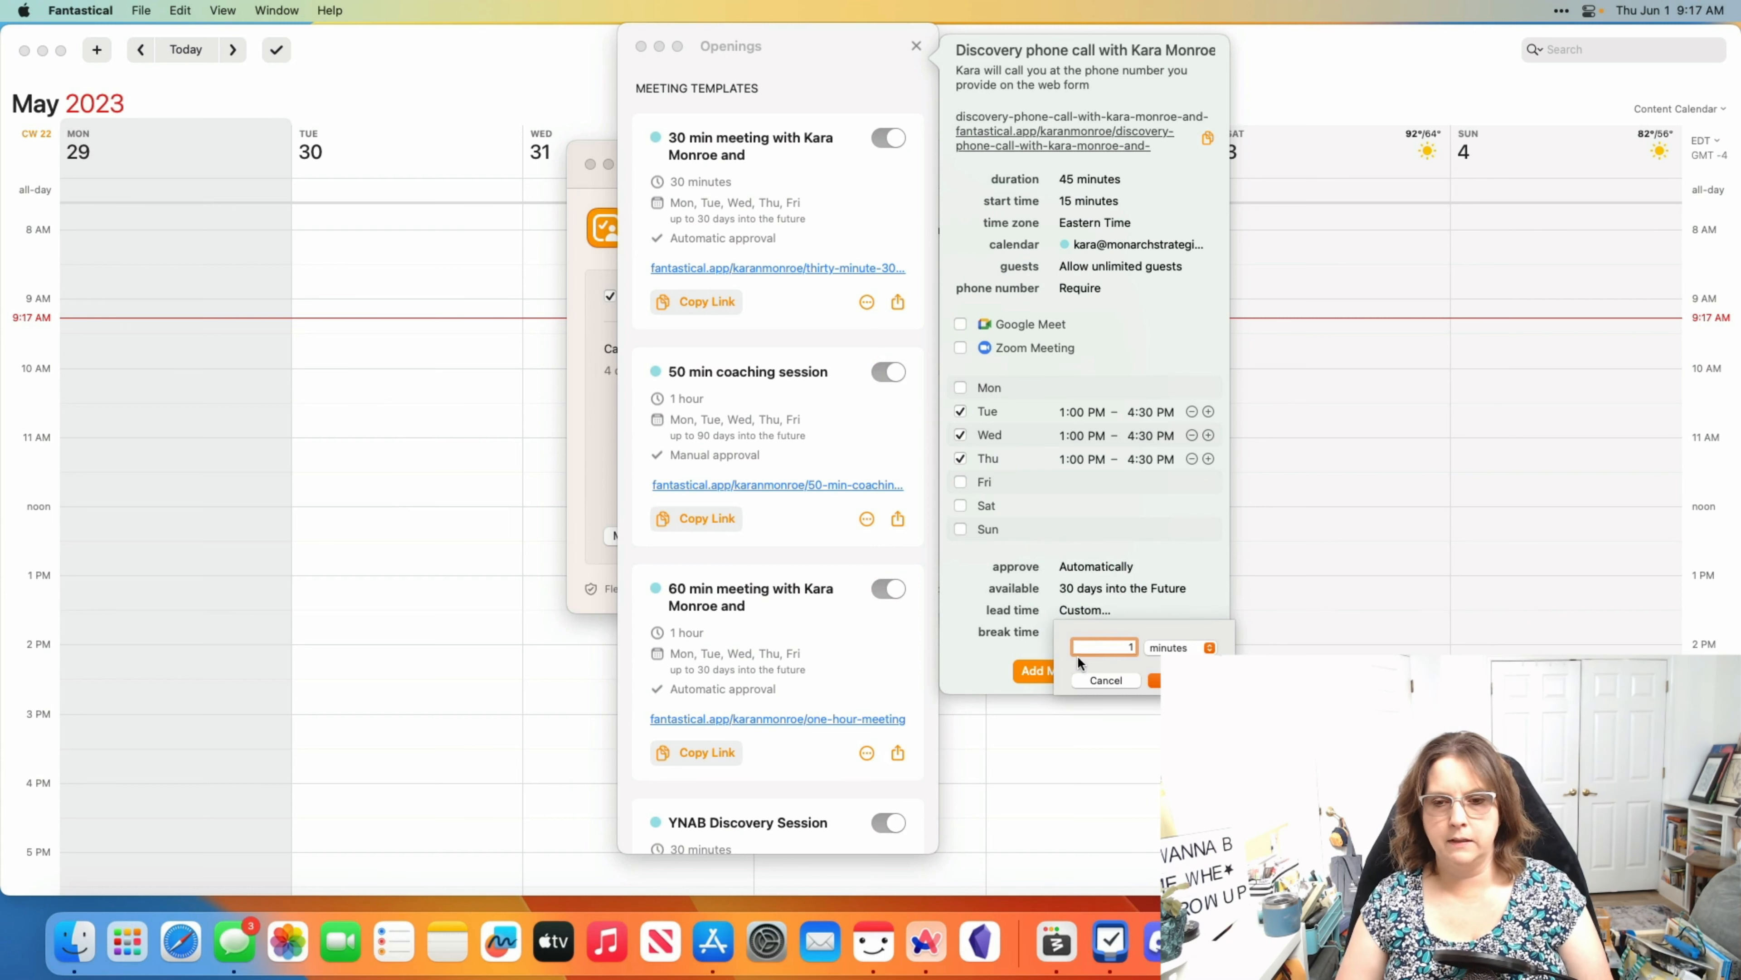
click(1158, 649)
click(1157, 685)
click(1156, 681)
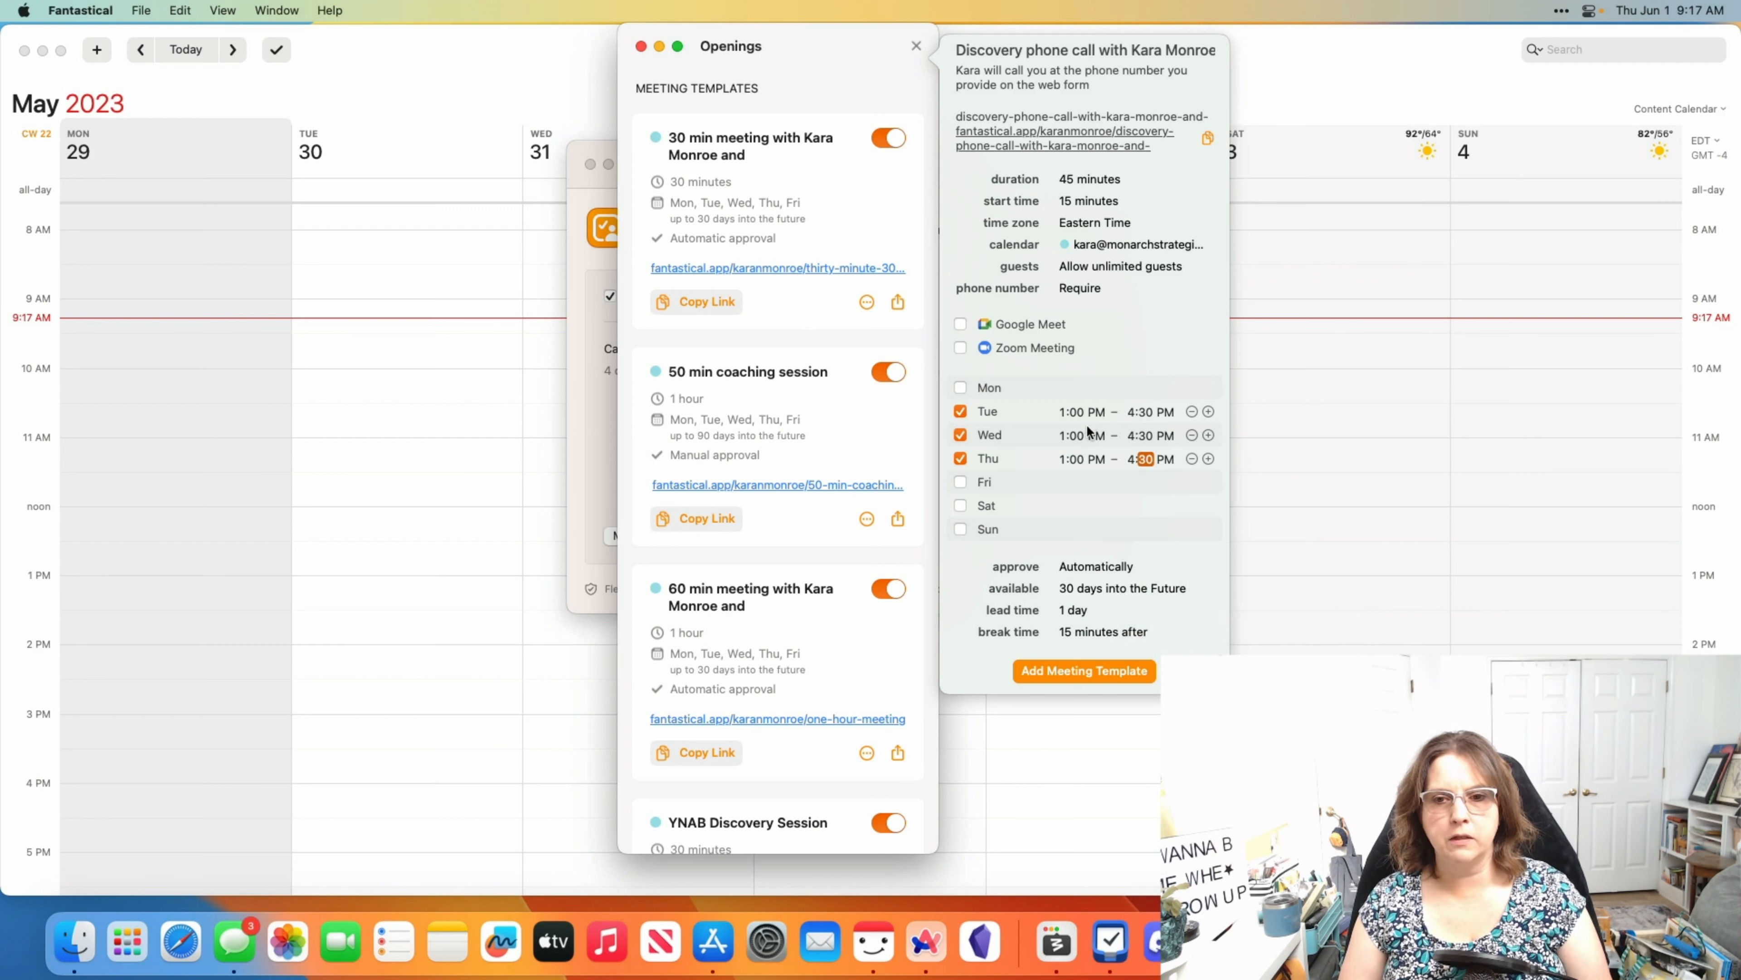
Make the template available 90 days into the future and add it to the meeting templates.
click(1117, 589)
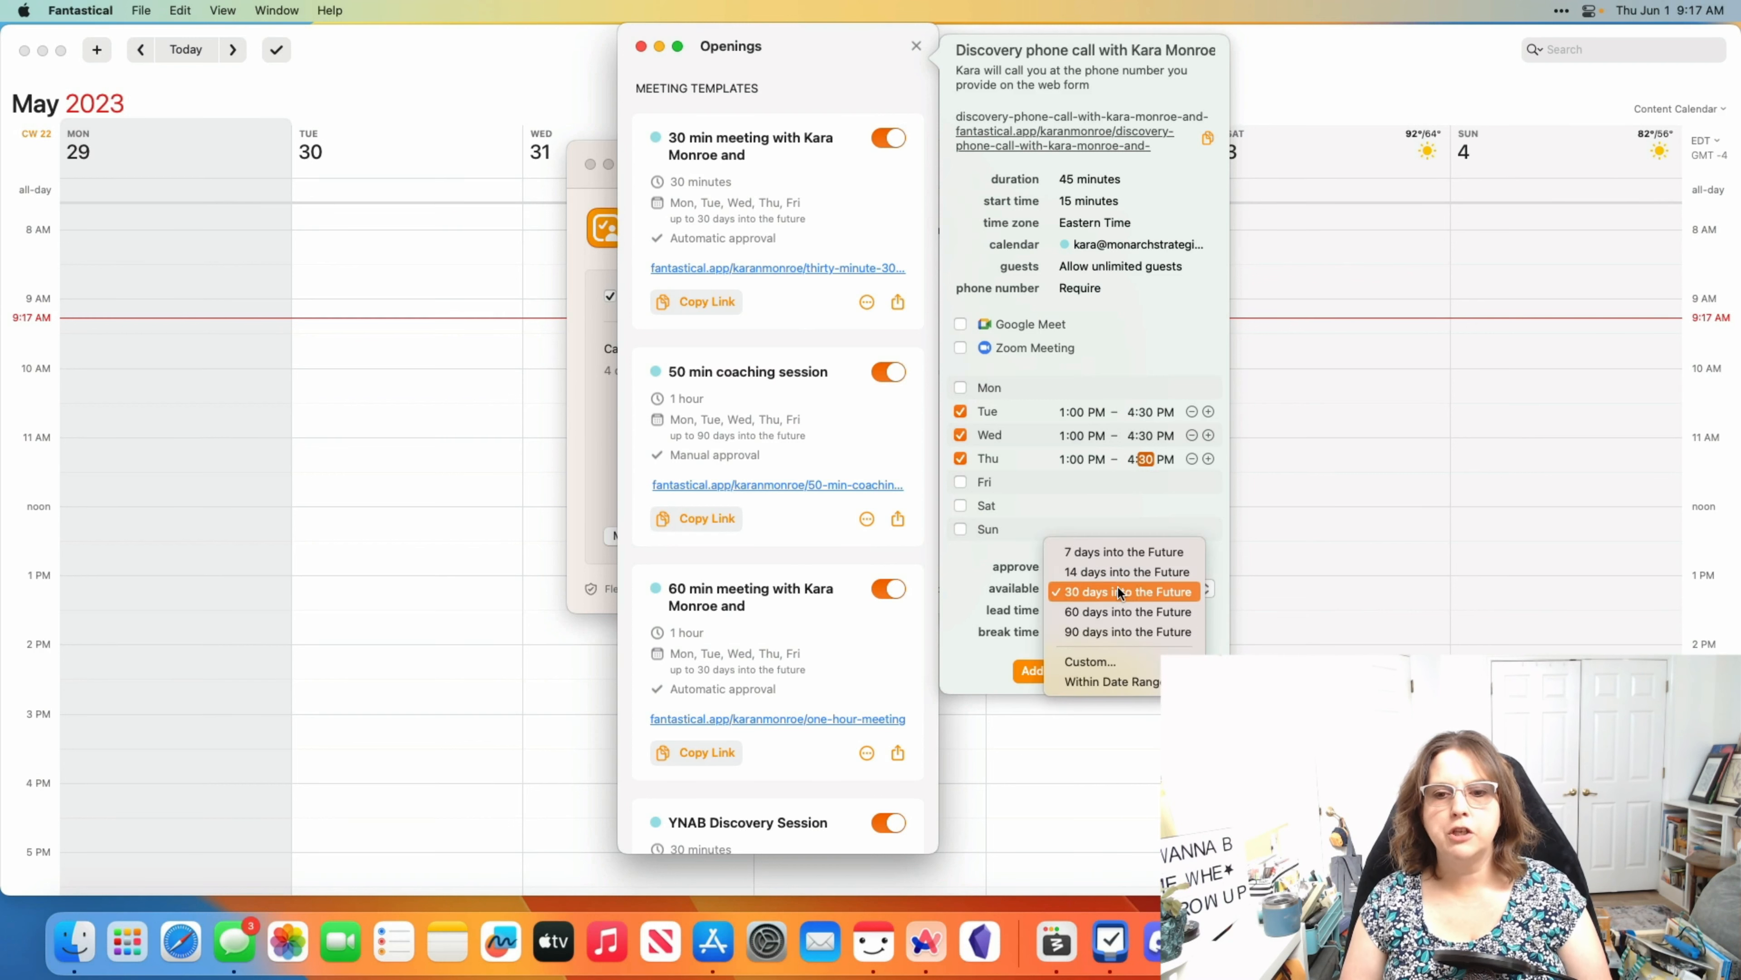
click(1117, 629)
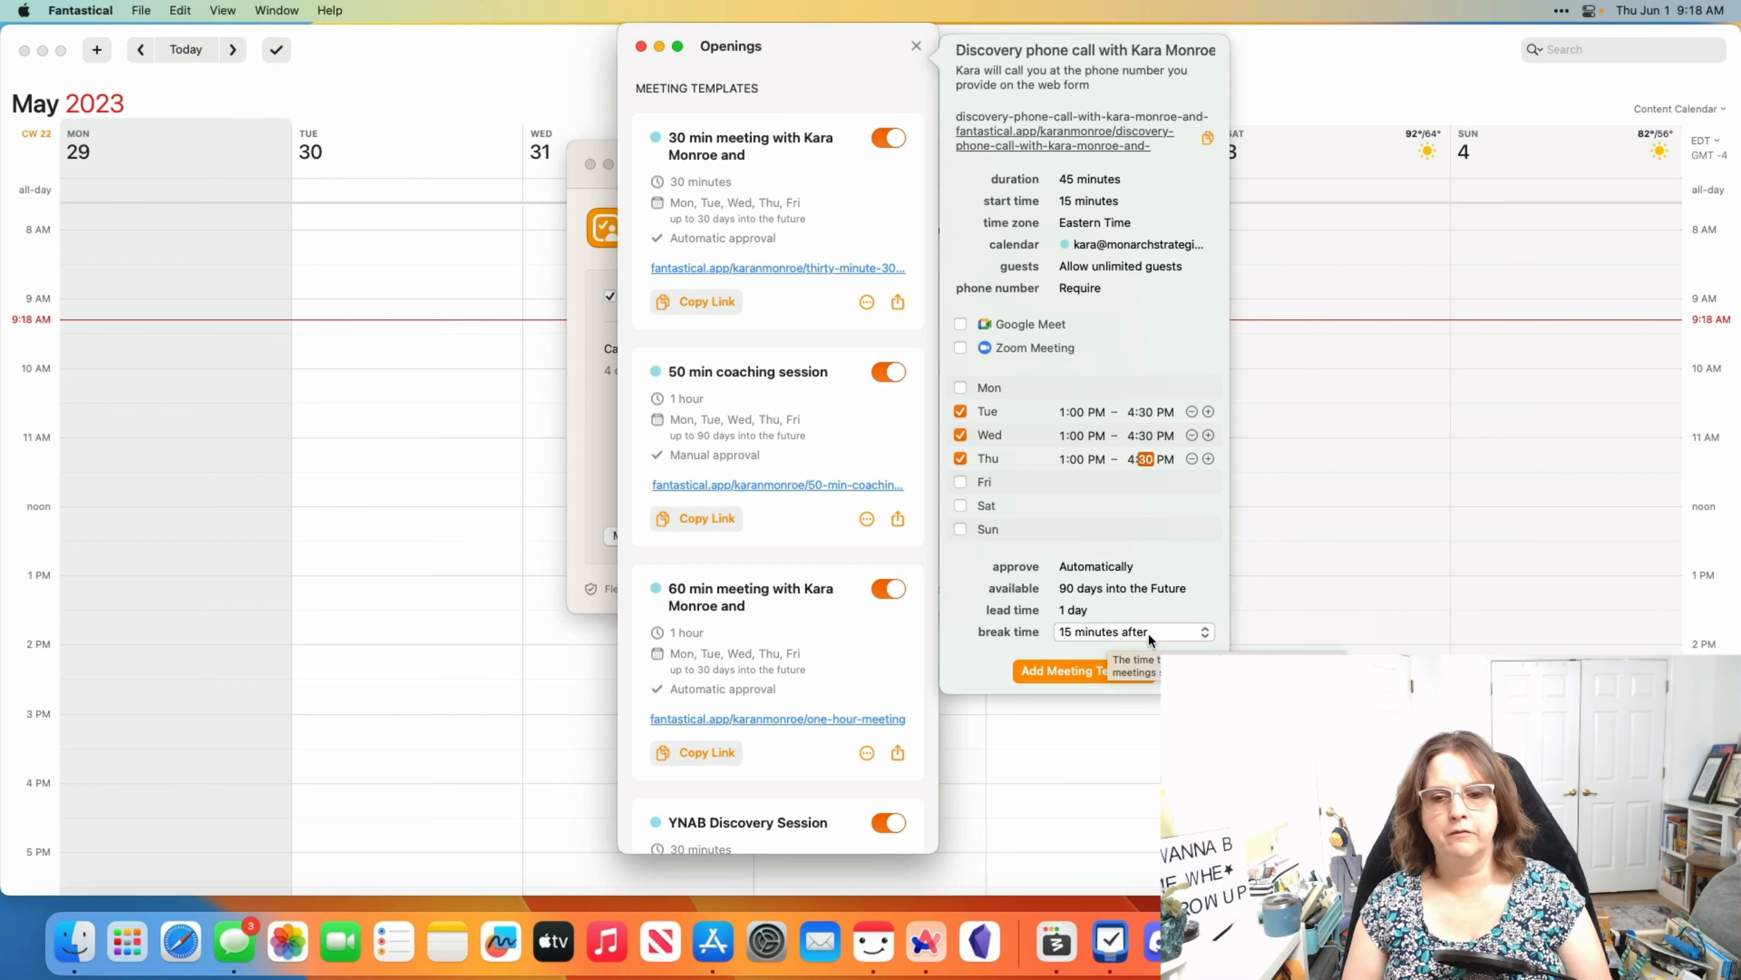
click(1054, 673)
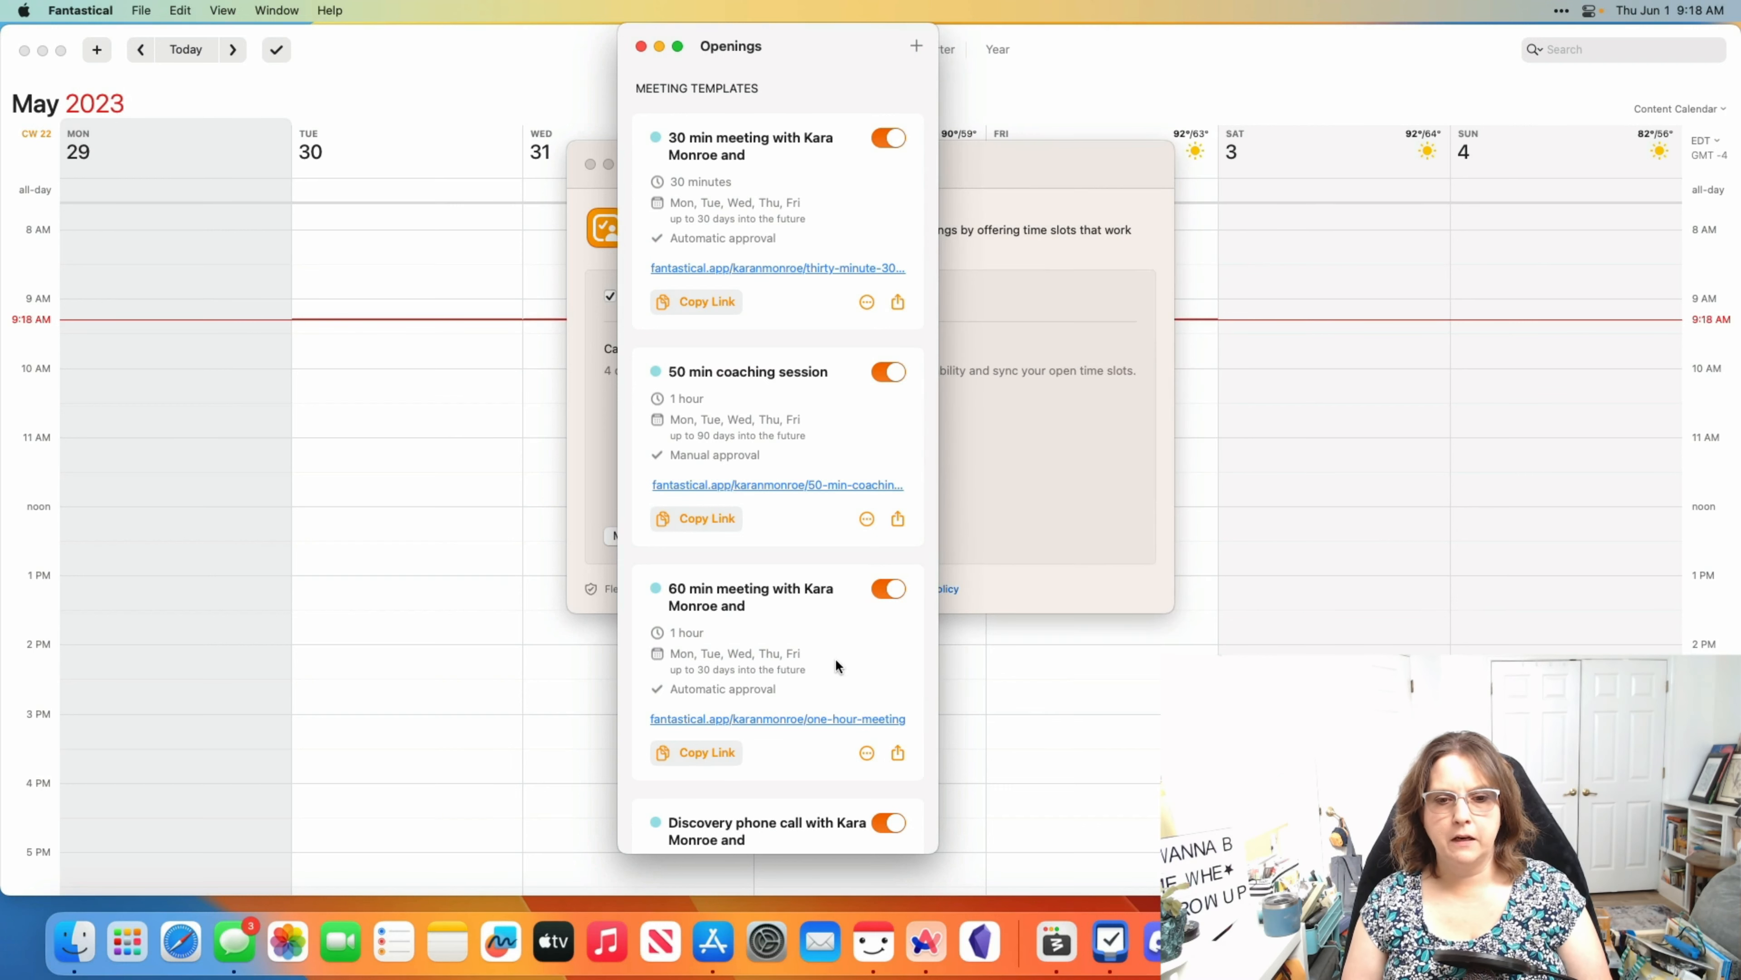
Find the Discovery phone call template in the Openings list and copy its booking link.
scroll(835, 657, down, 5)
scroll(740, 588, up, 5)
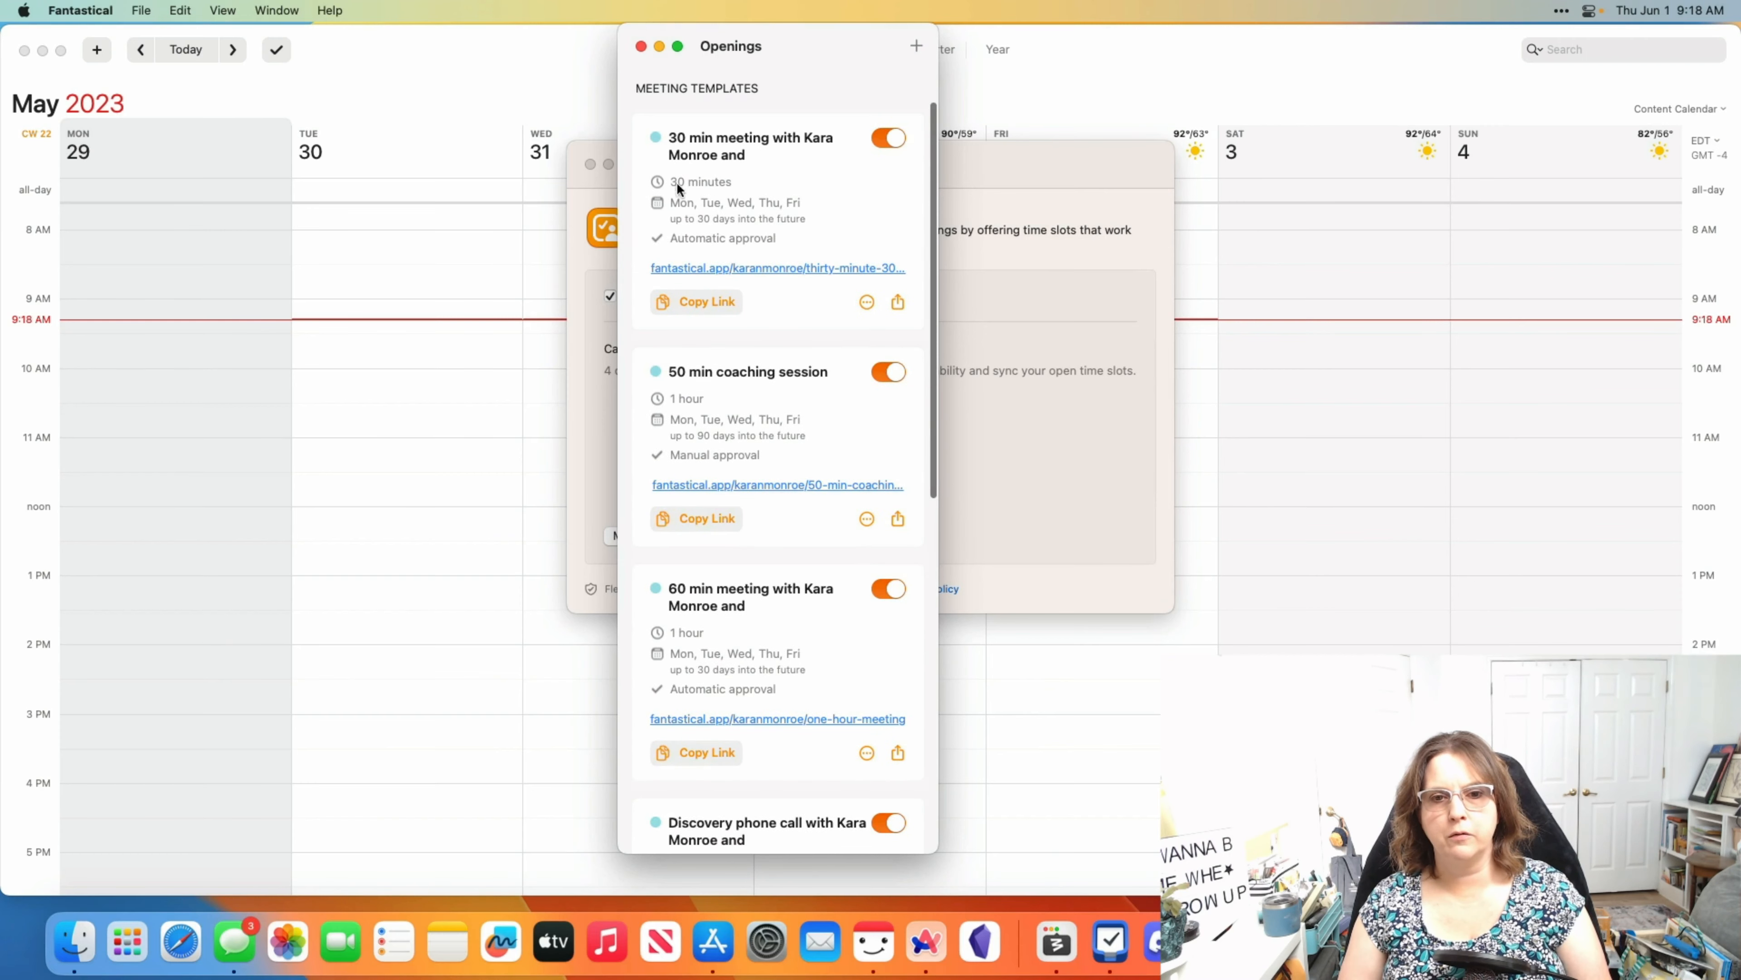
scroll(710, 665, down, 8)
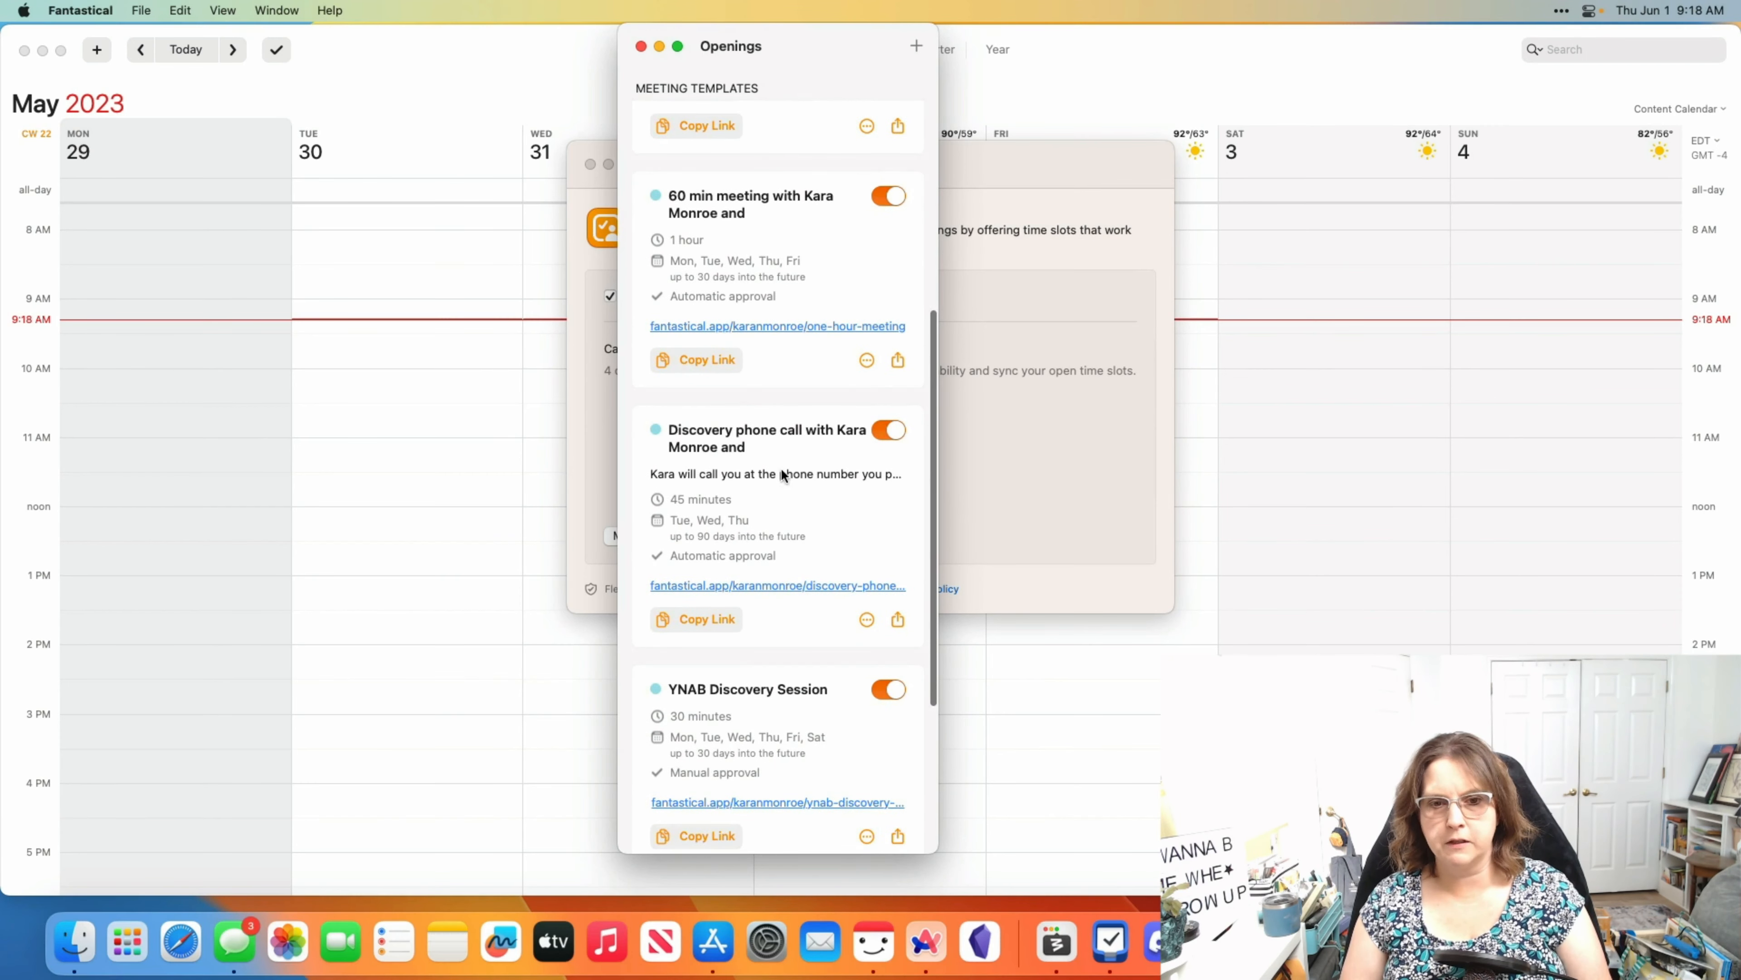
click(717, 619)
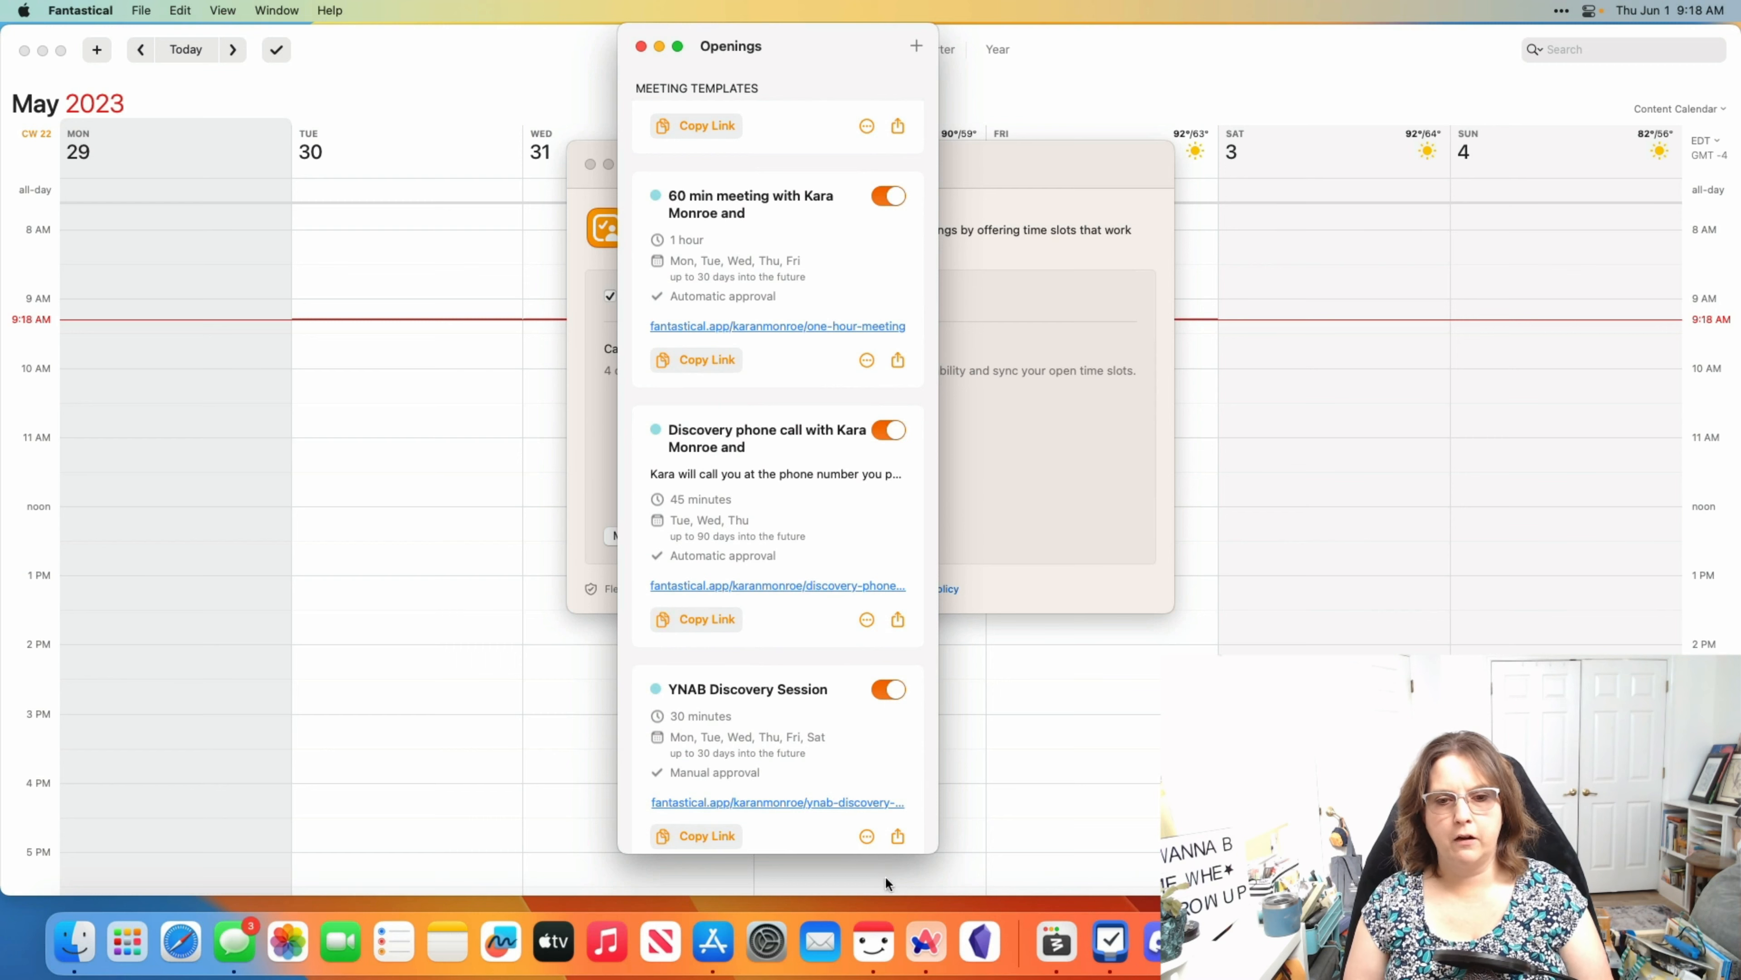
Switch to the Arc browser, open the Wix site for editing and go to the Schedule A Call page.
click(927, 941)
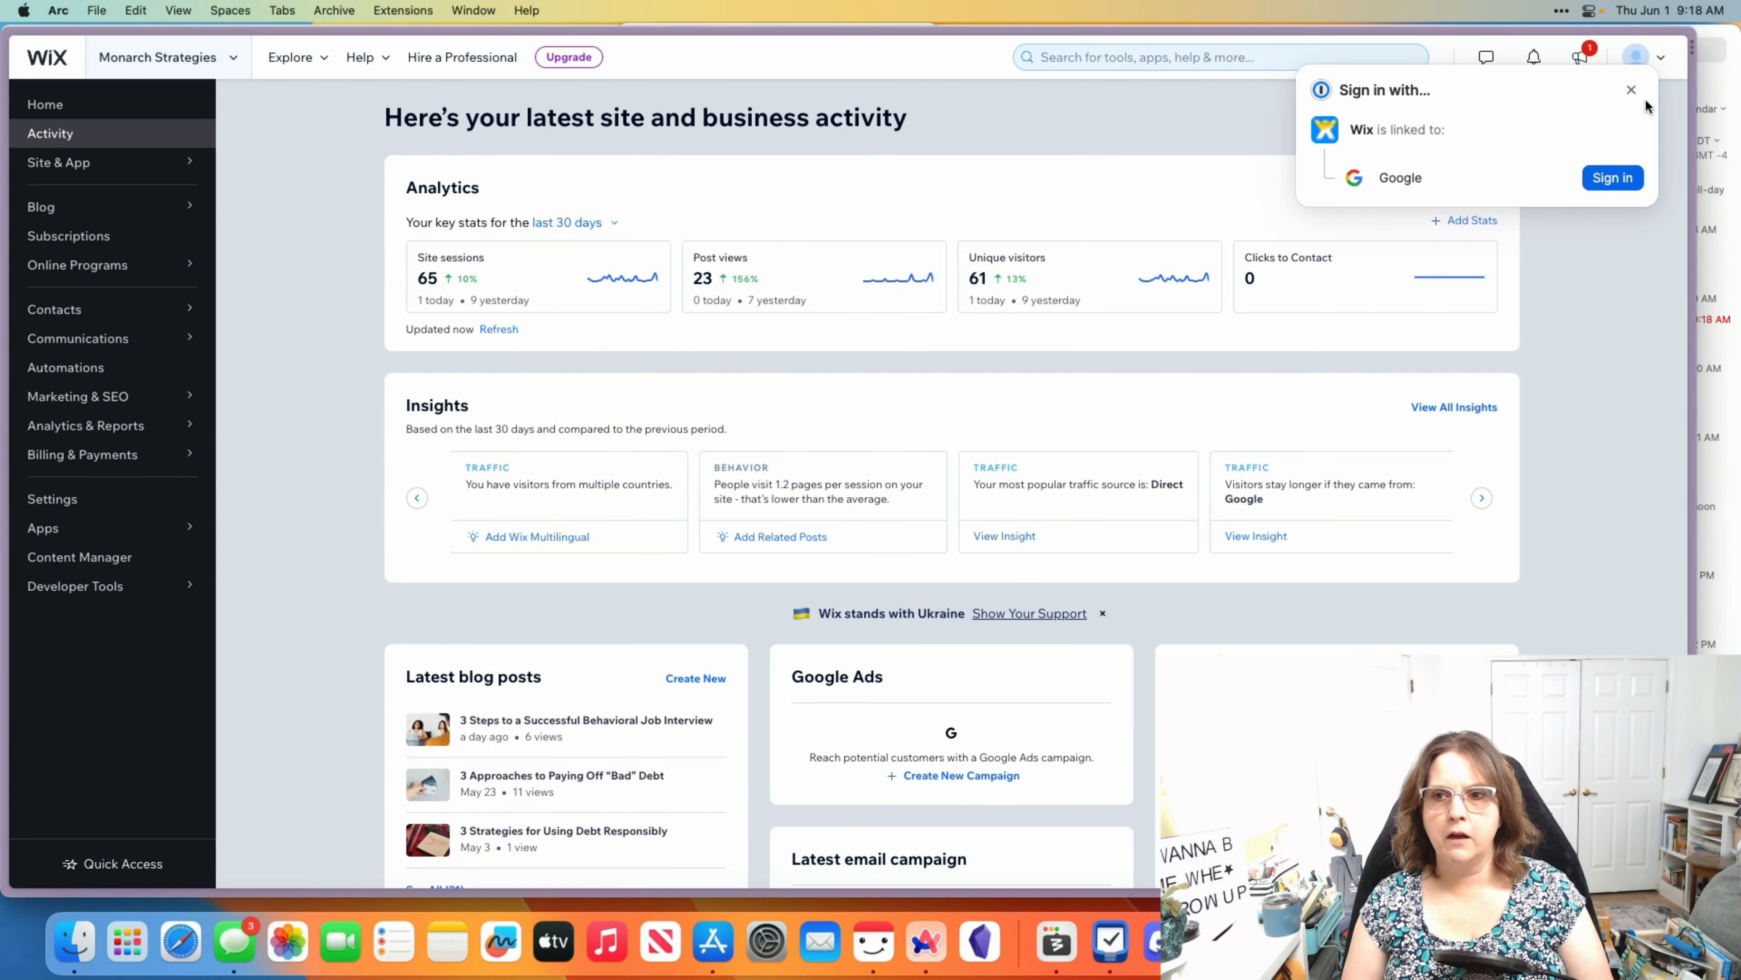
click(1631, 90)
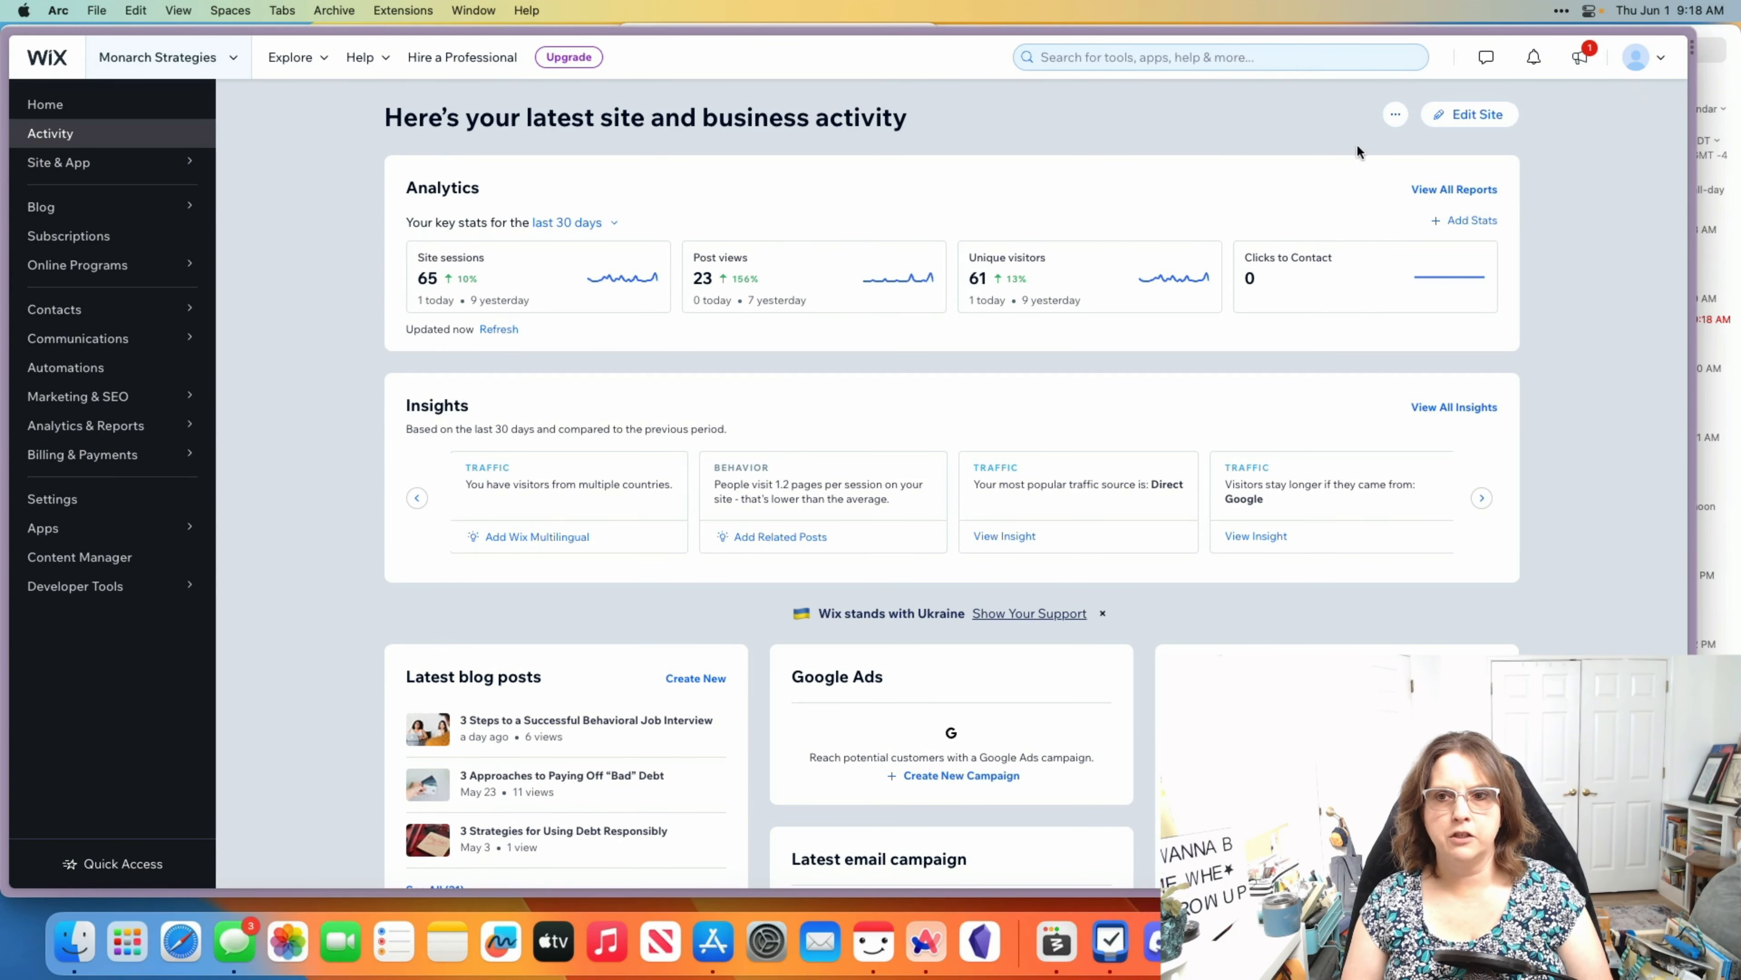
click(1479, 116)
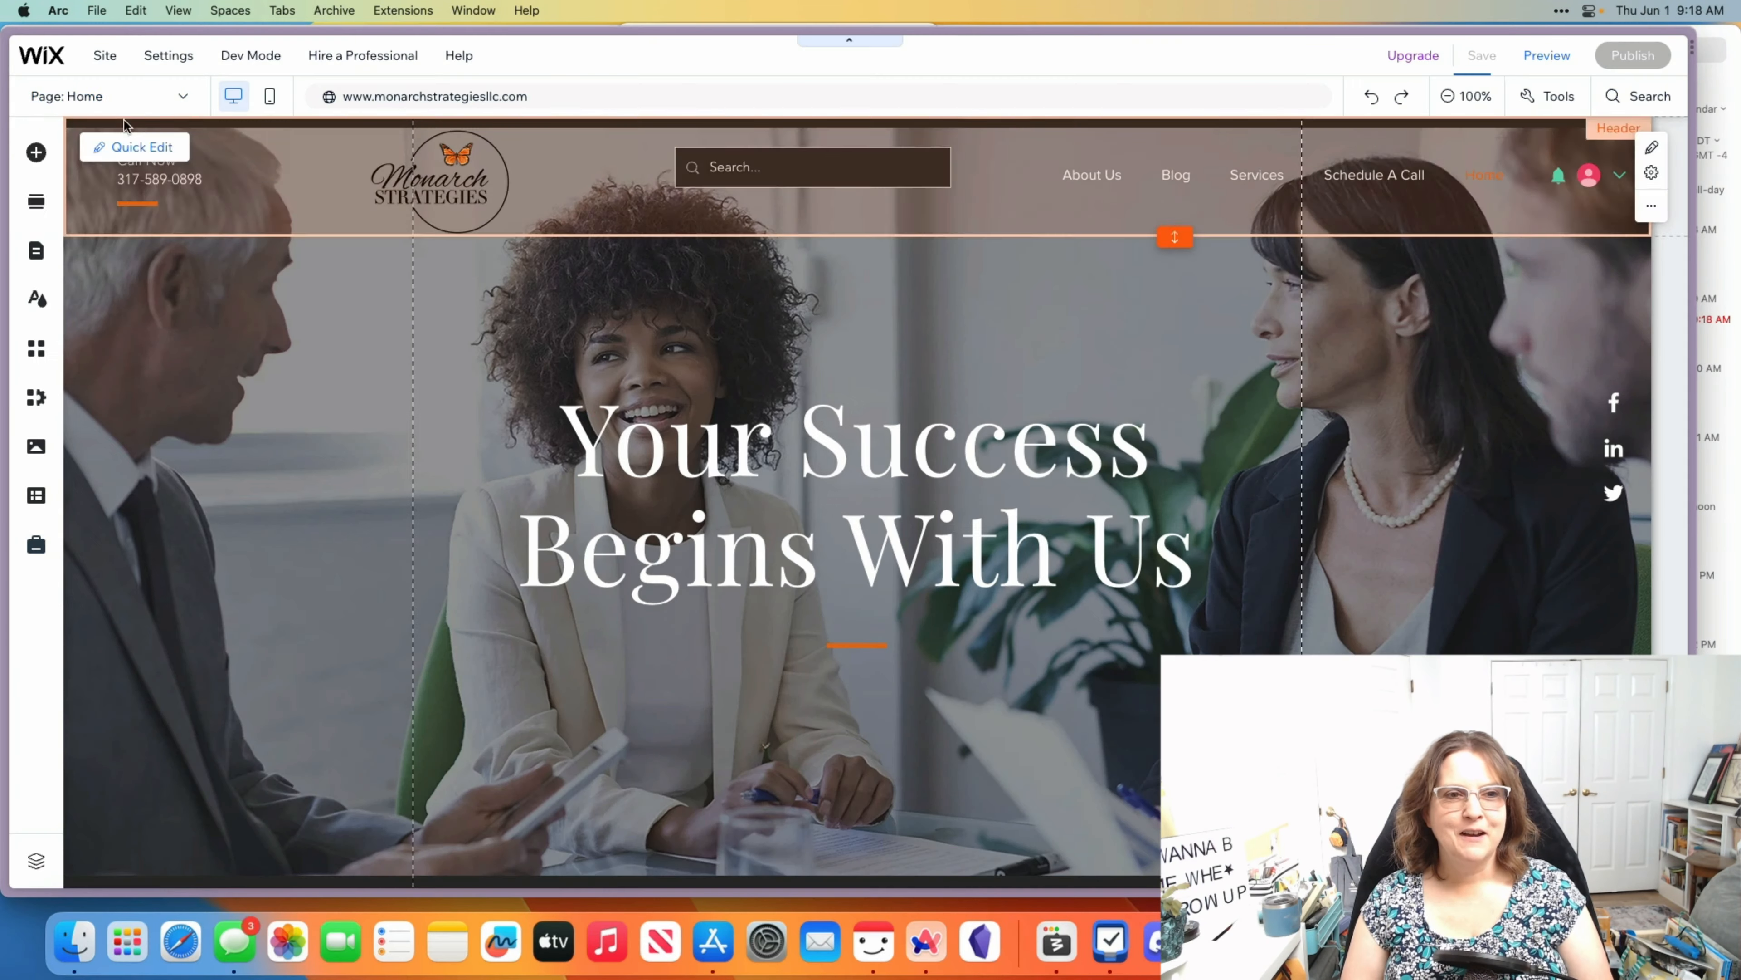
click(180, 99)
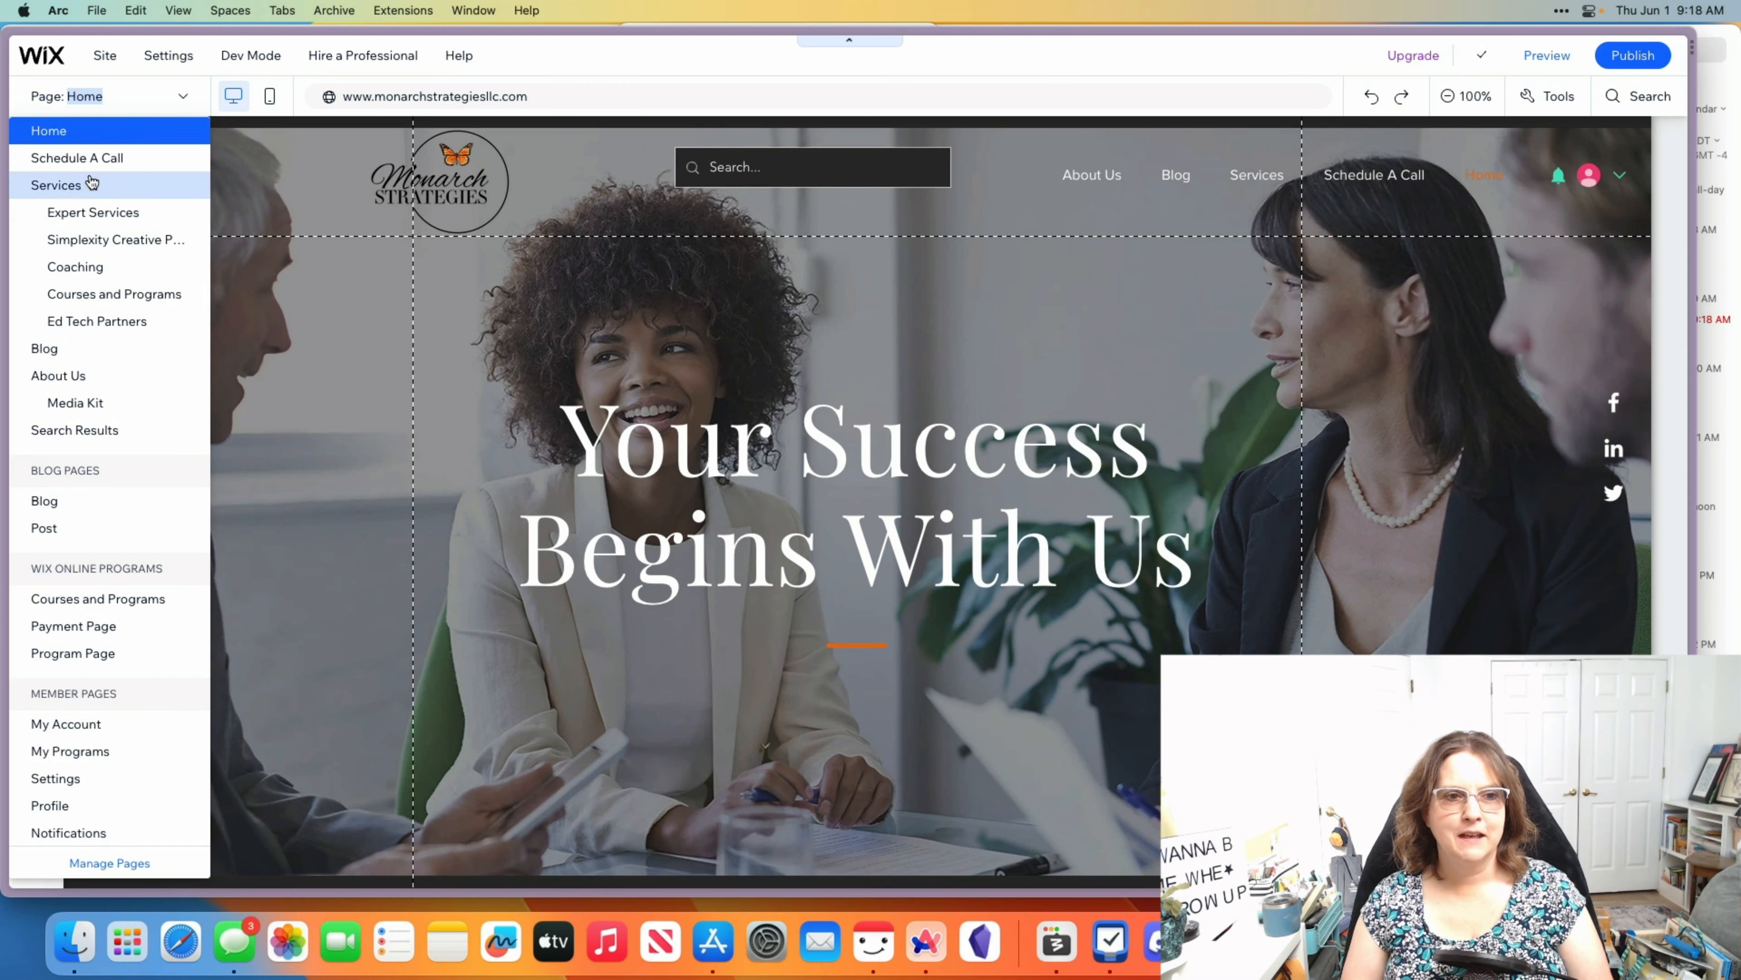
click(113, 163)
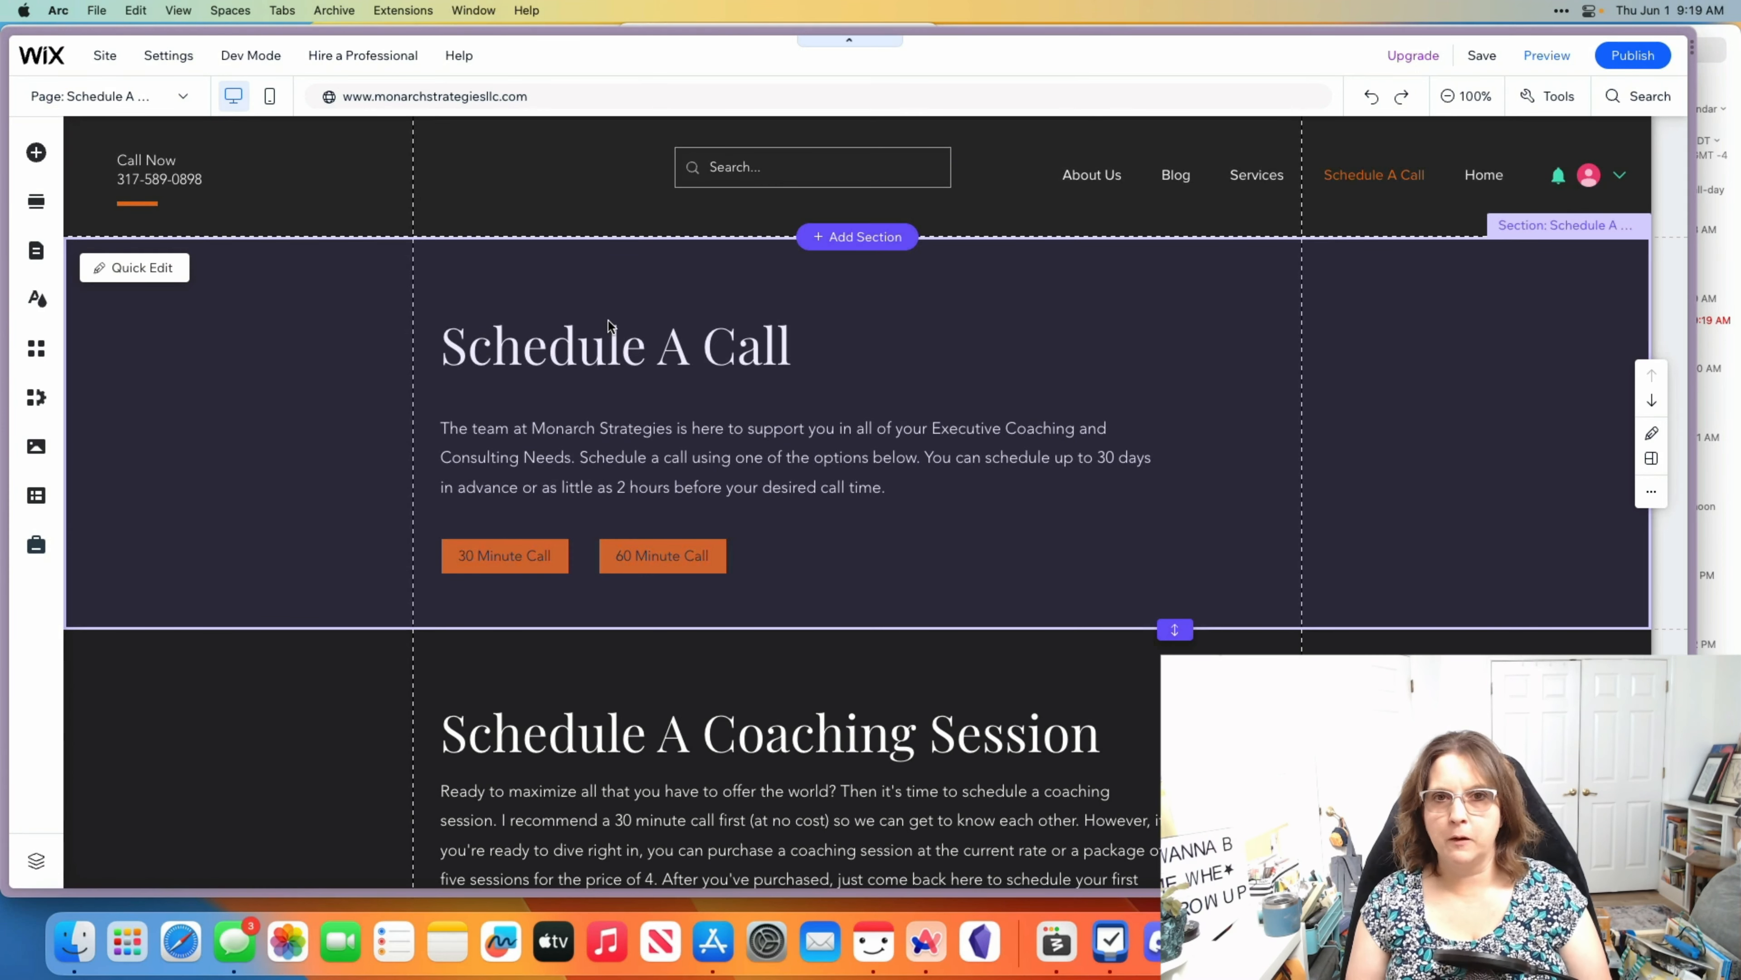
Add the "Grow Your Vision" welcome section below the Schedule YNAB Coaching Session section.
scroll(727, 714, down, 5)
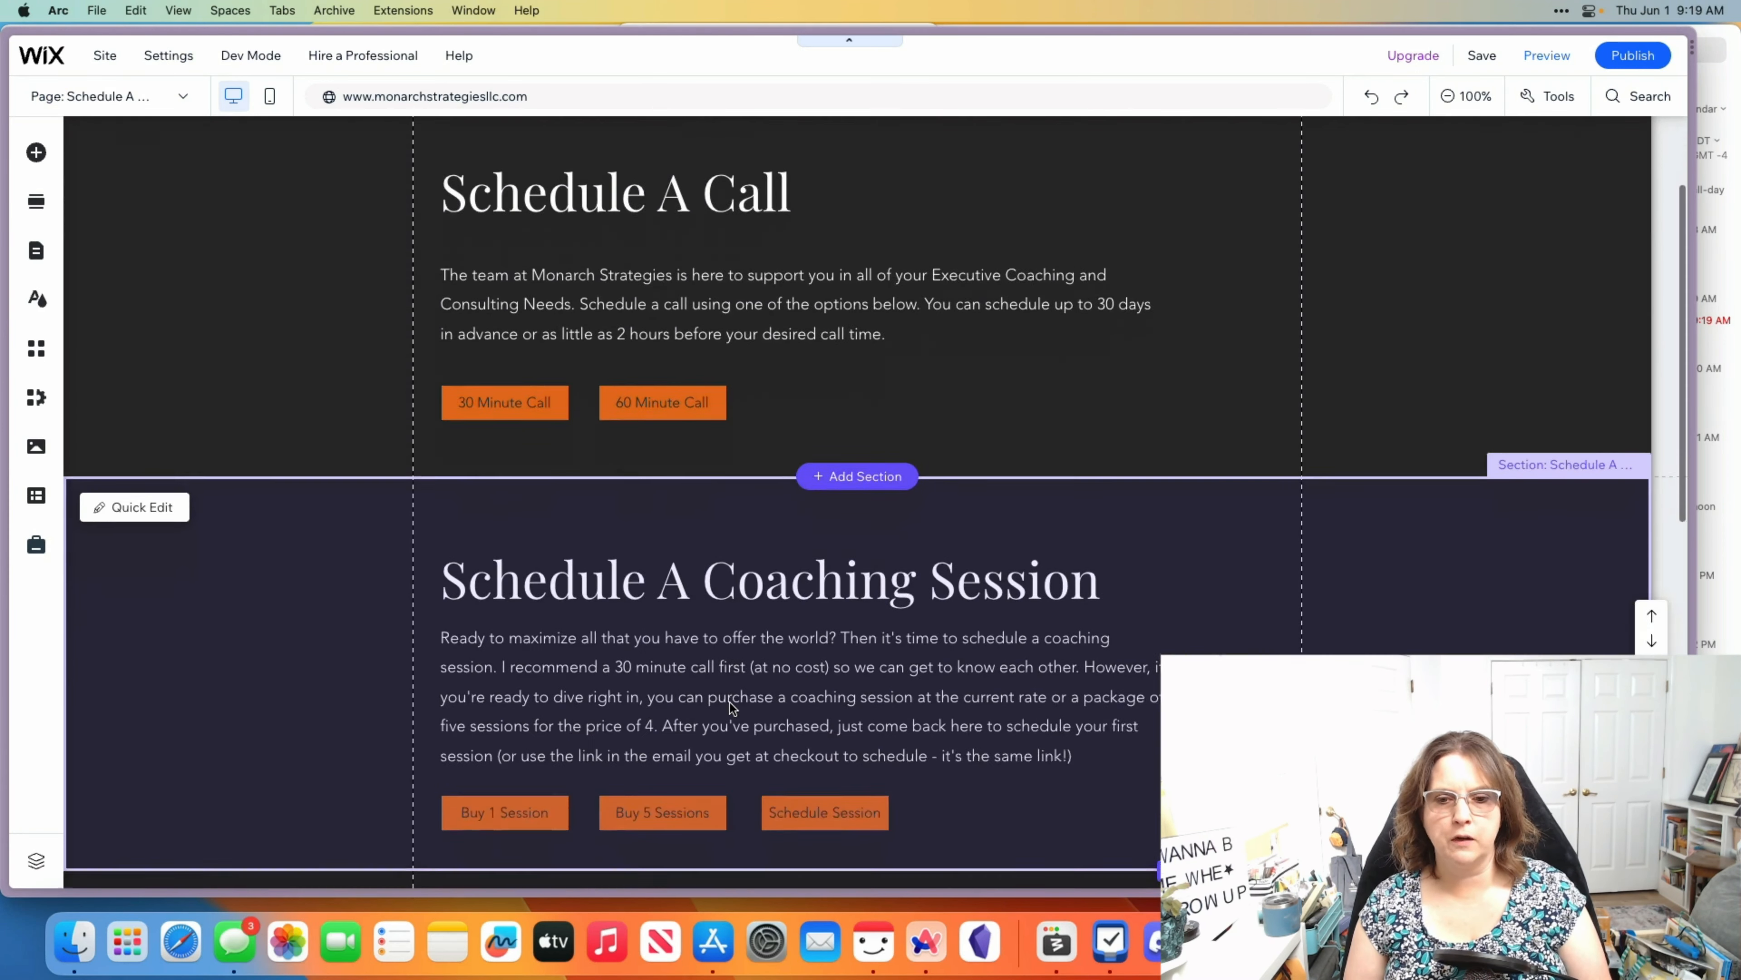
scroll(729, 702, down, 4)
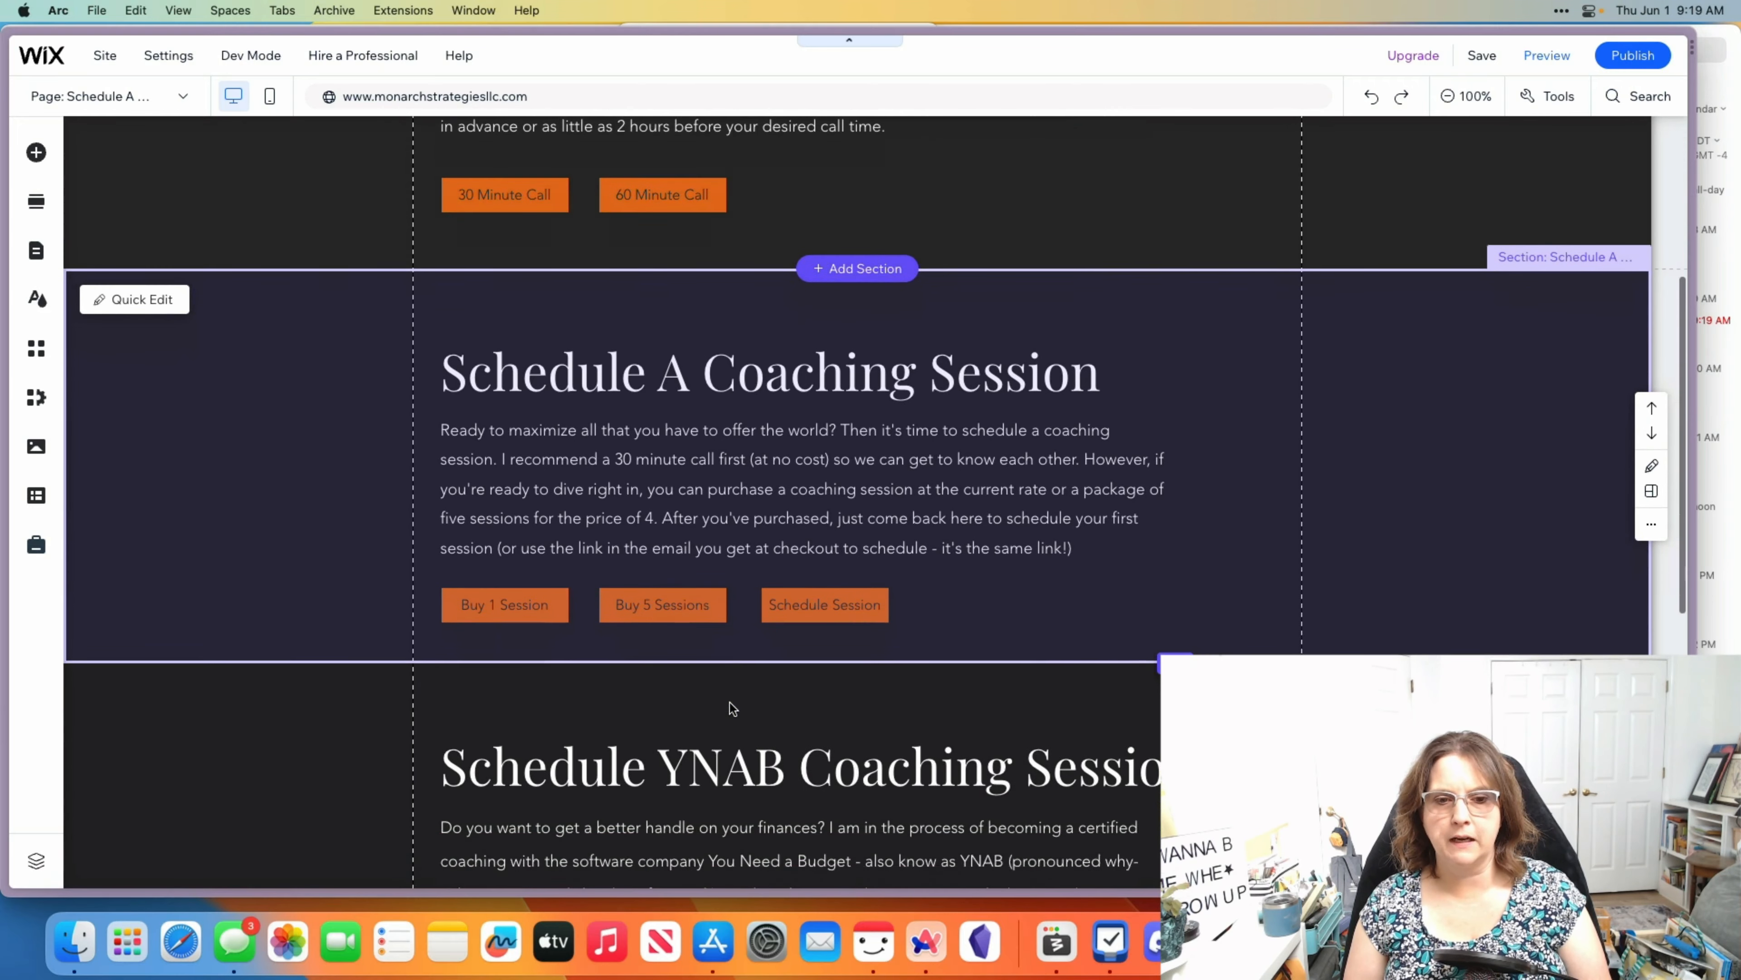
scroll(731, 706, down, 5)
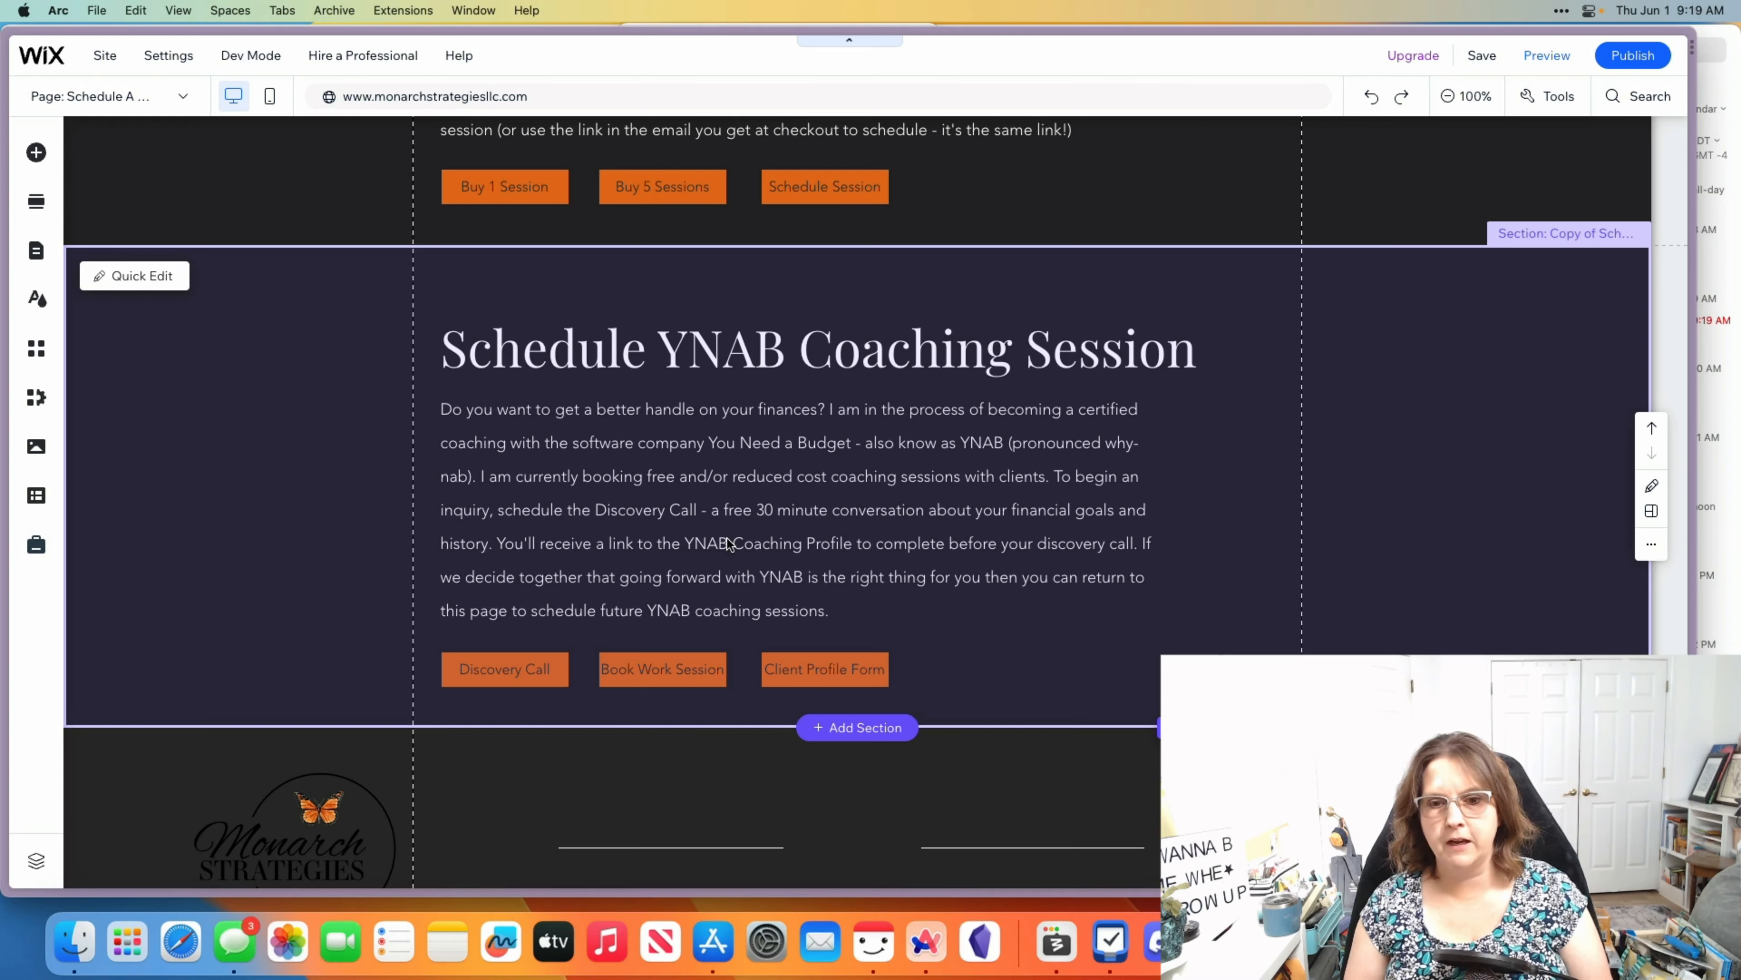
click(848, 730)
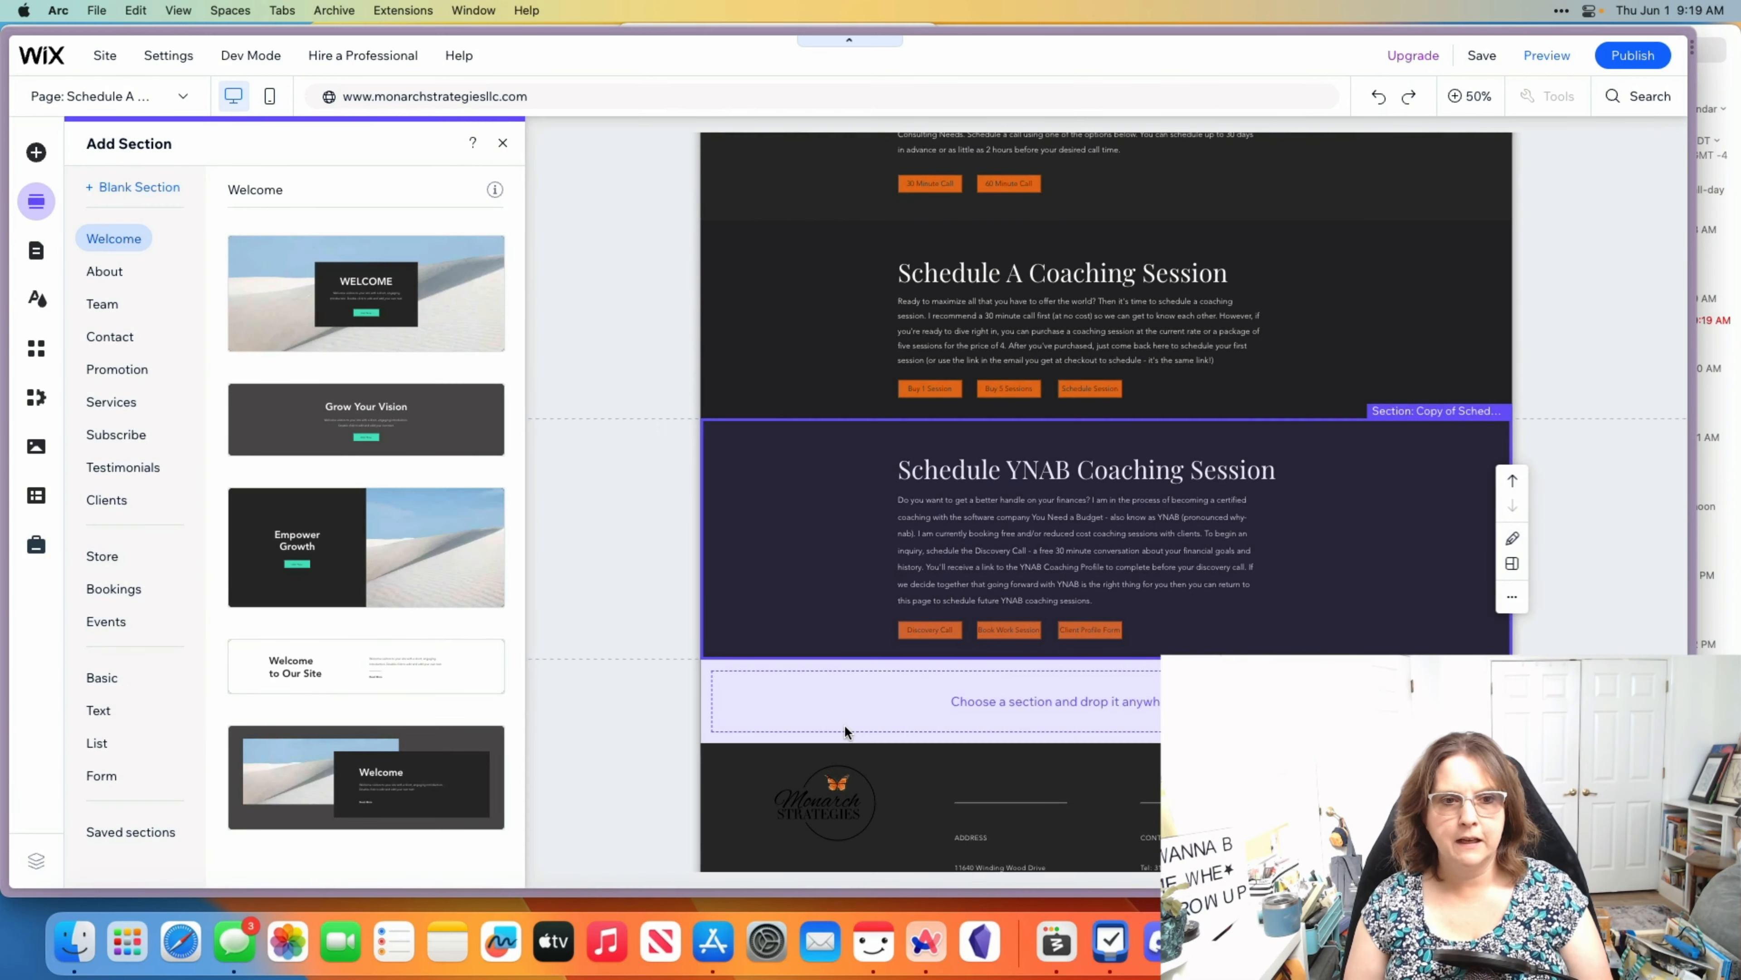
click(370, 412)
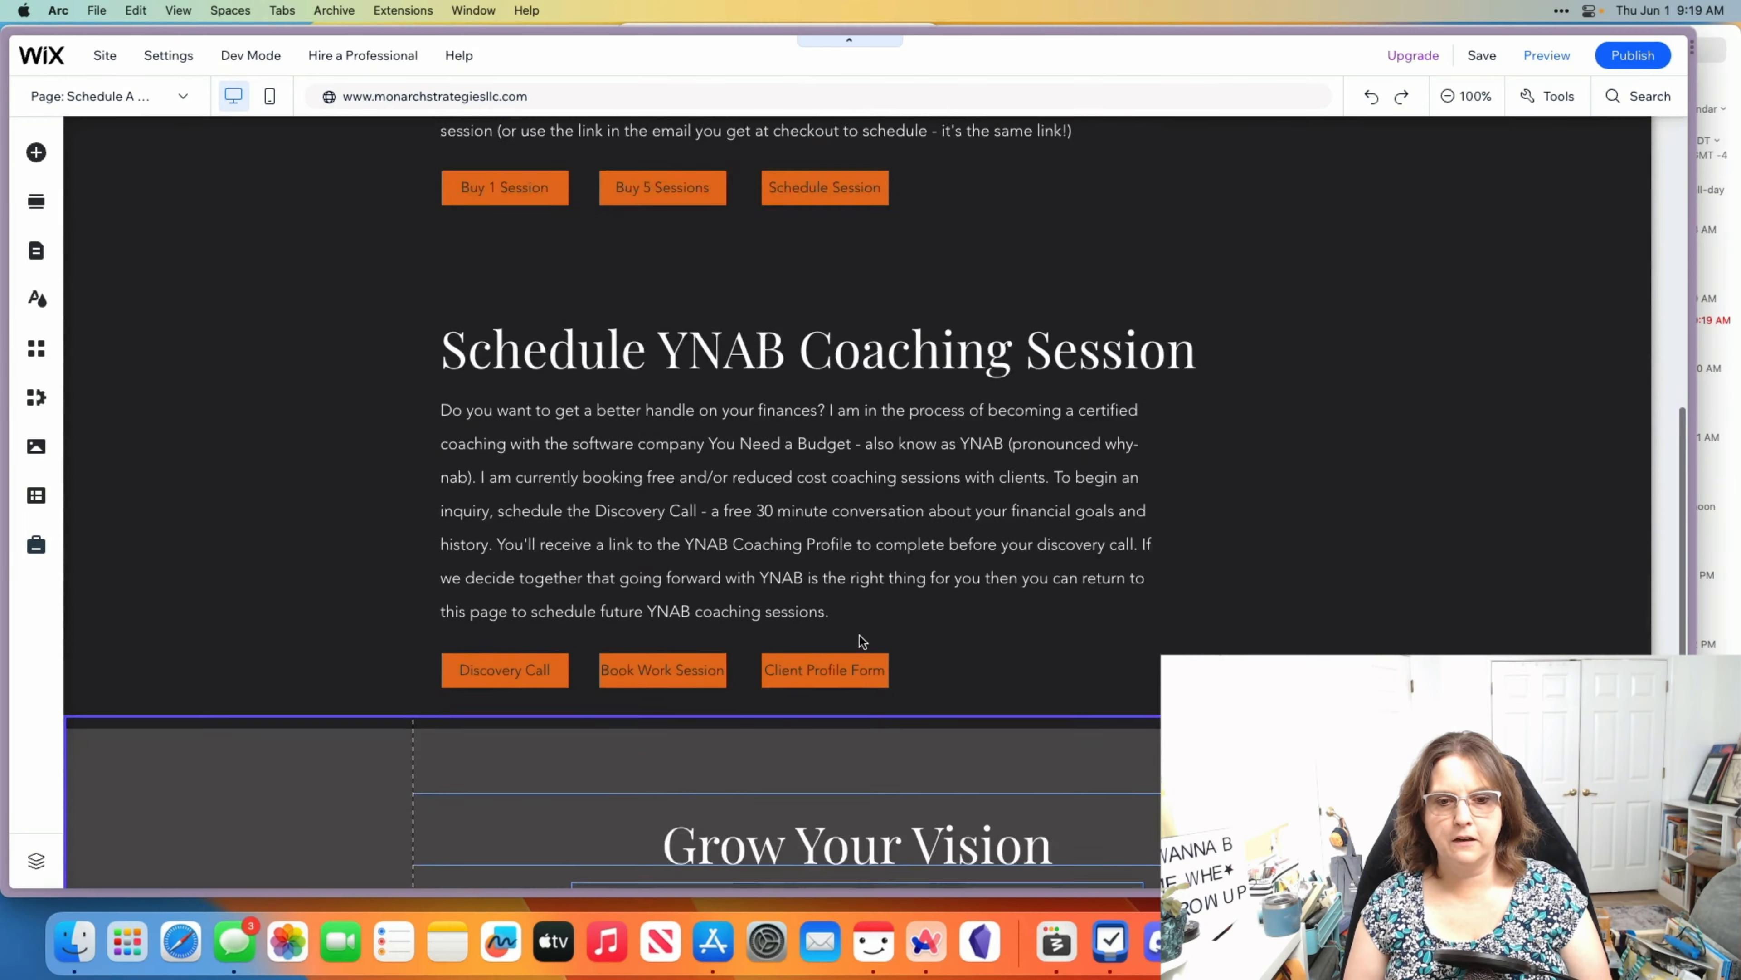
Replace the new section's heading with "Scheduling Demo".
double_click(784, 432)
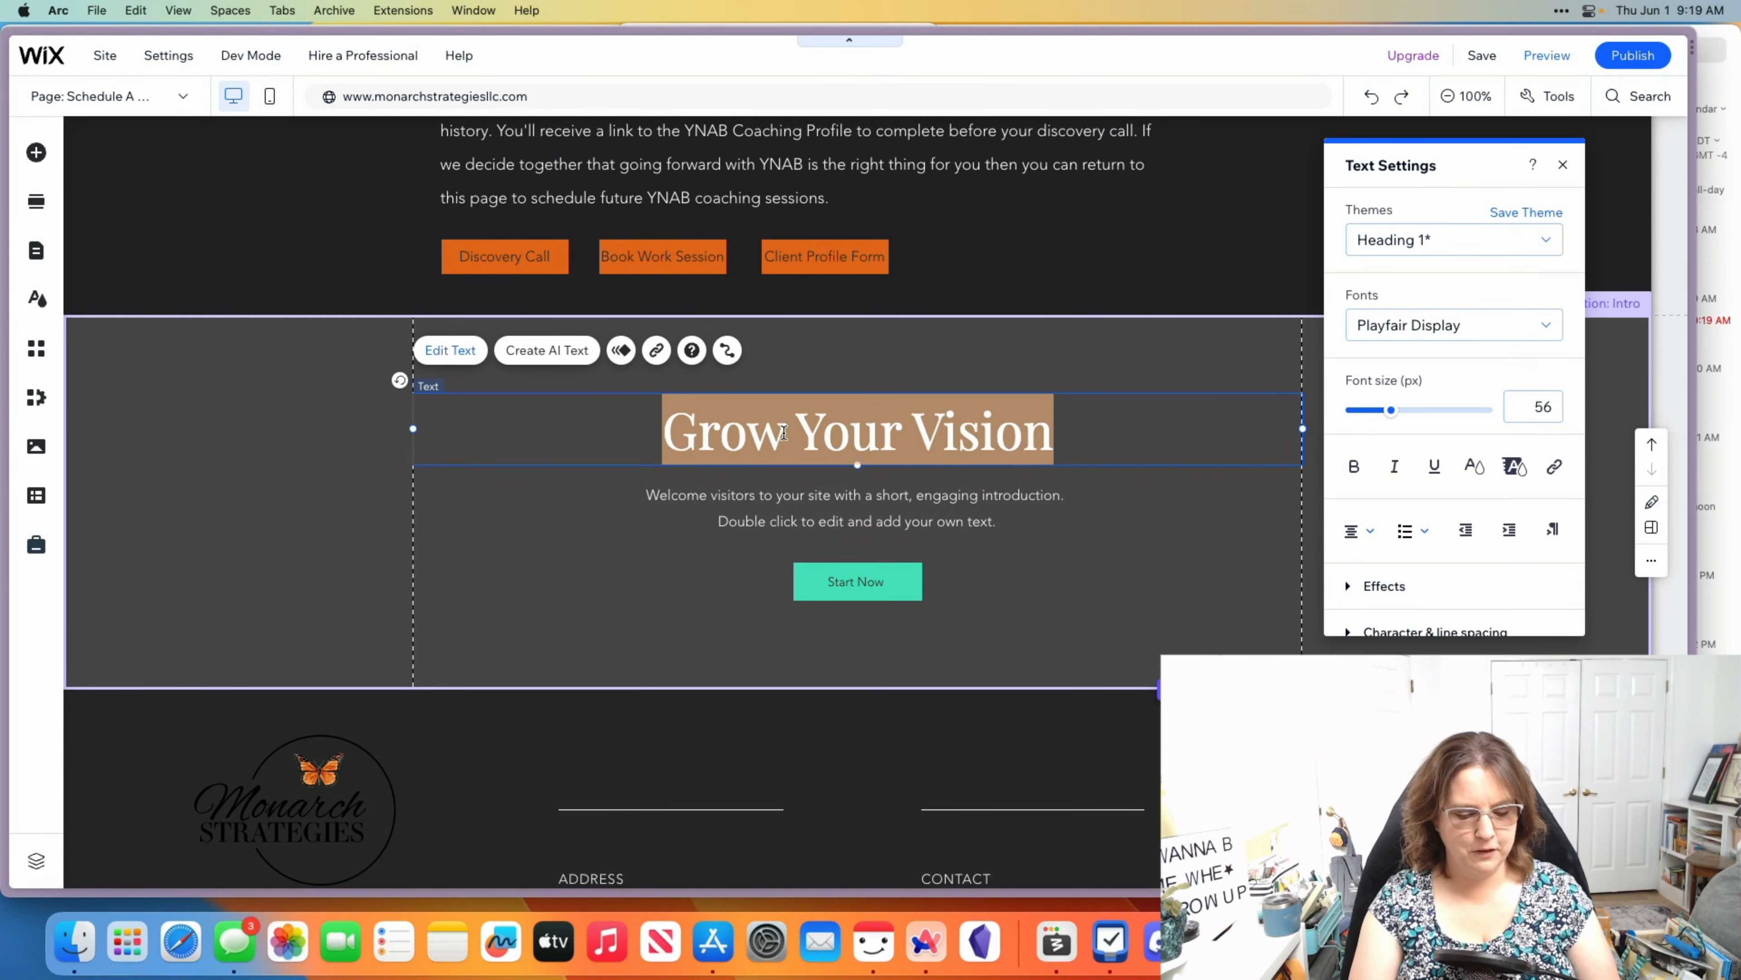
text(Sh)
key(BackSpace)
text(cheduling)
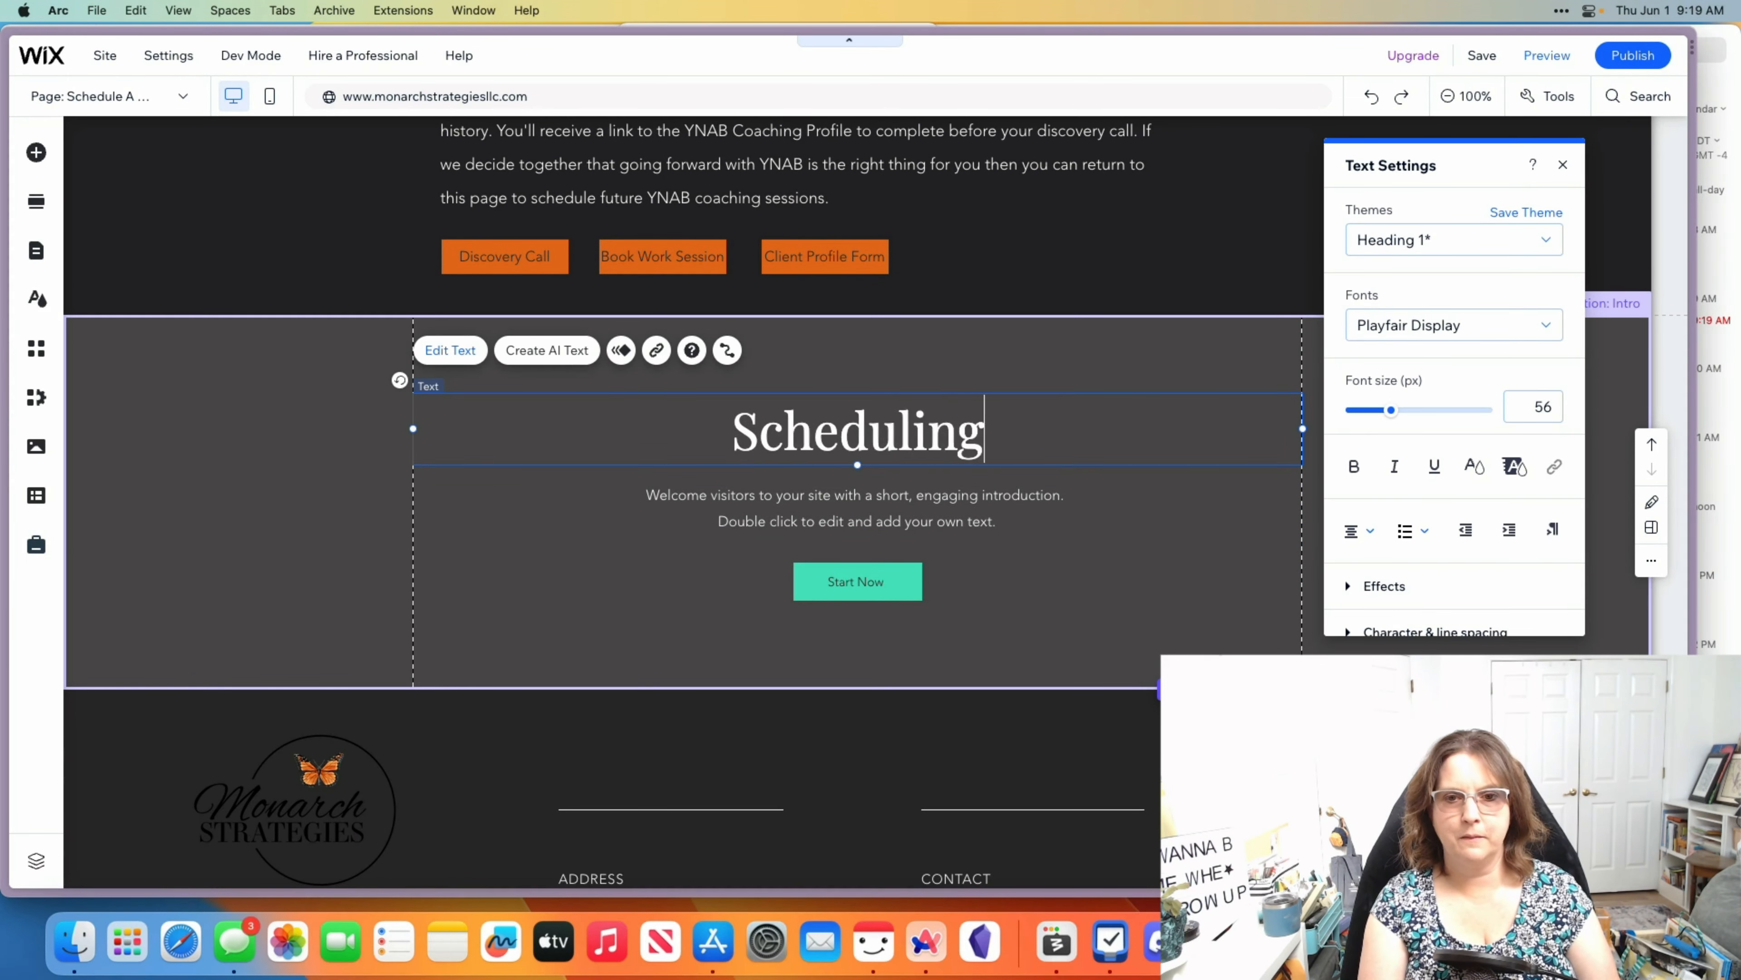
text( Demo)
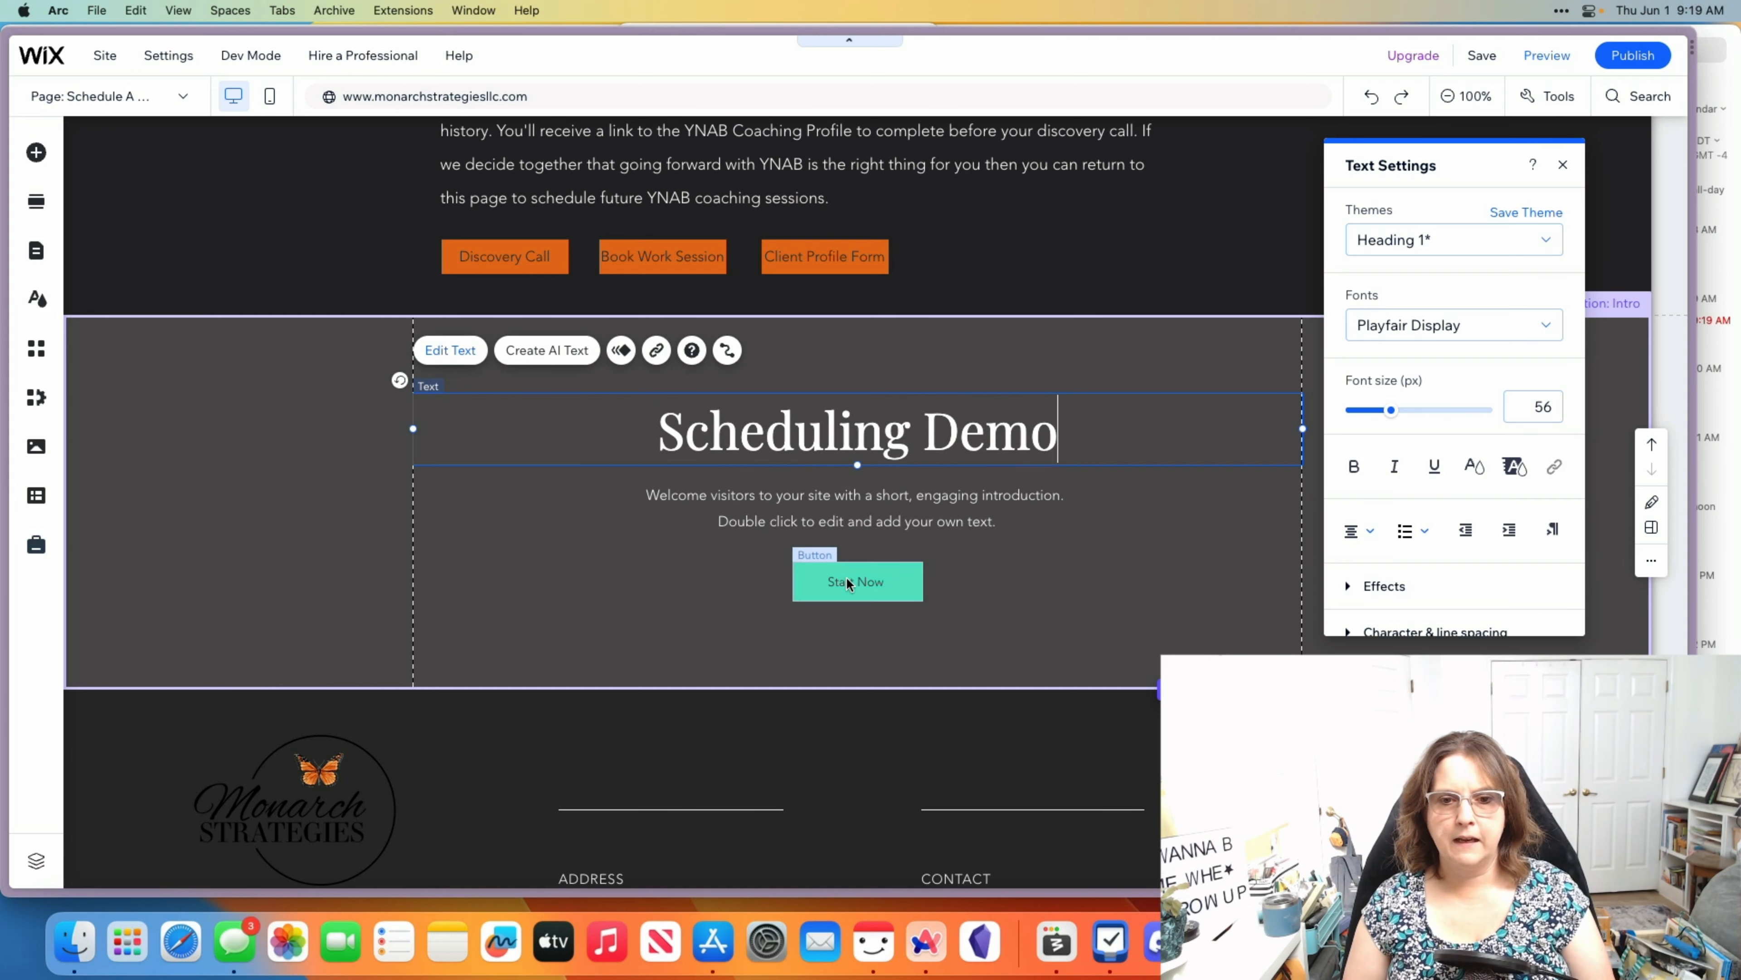
Change the text of the new section's button to "Schedule Call".
click(848, 582)
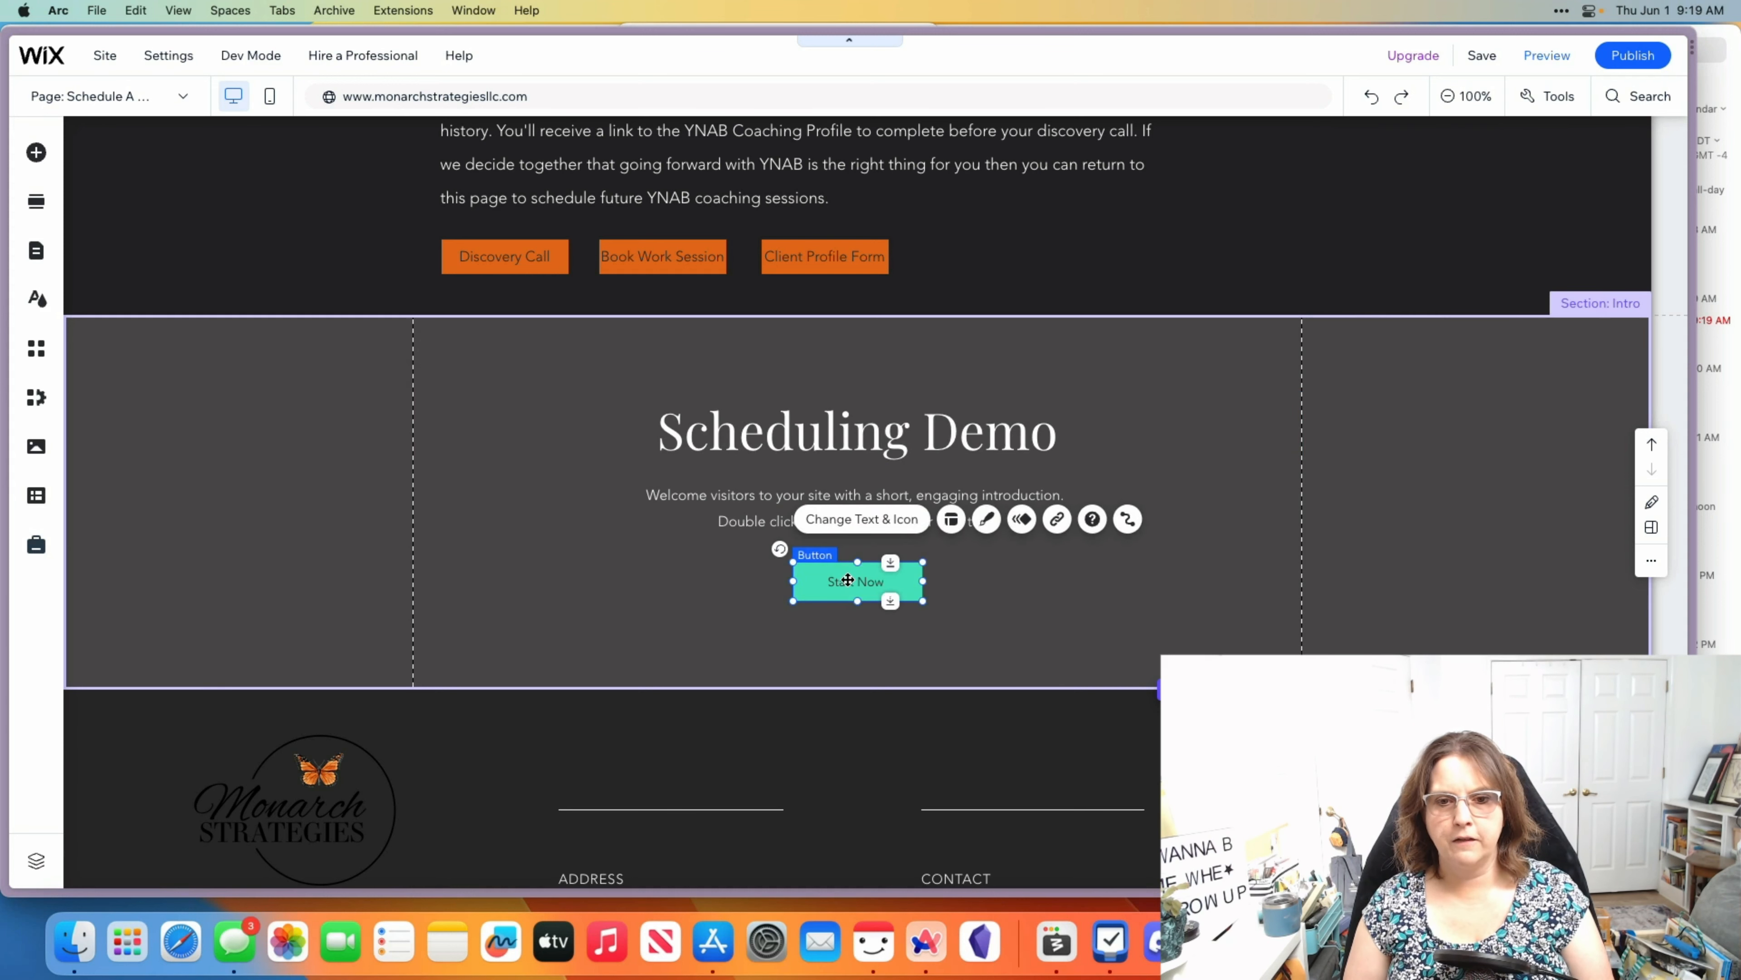
click(863, 526)
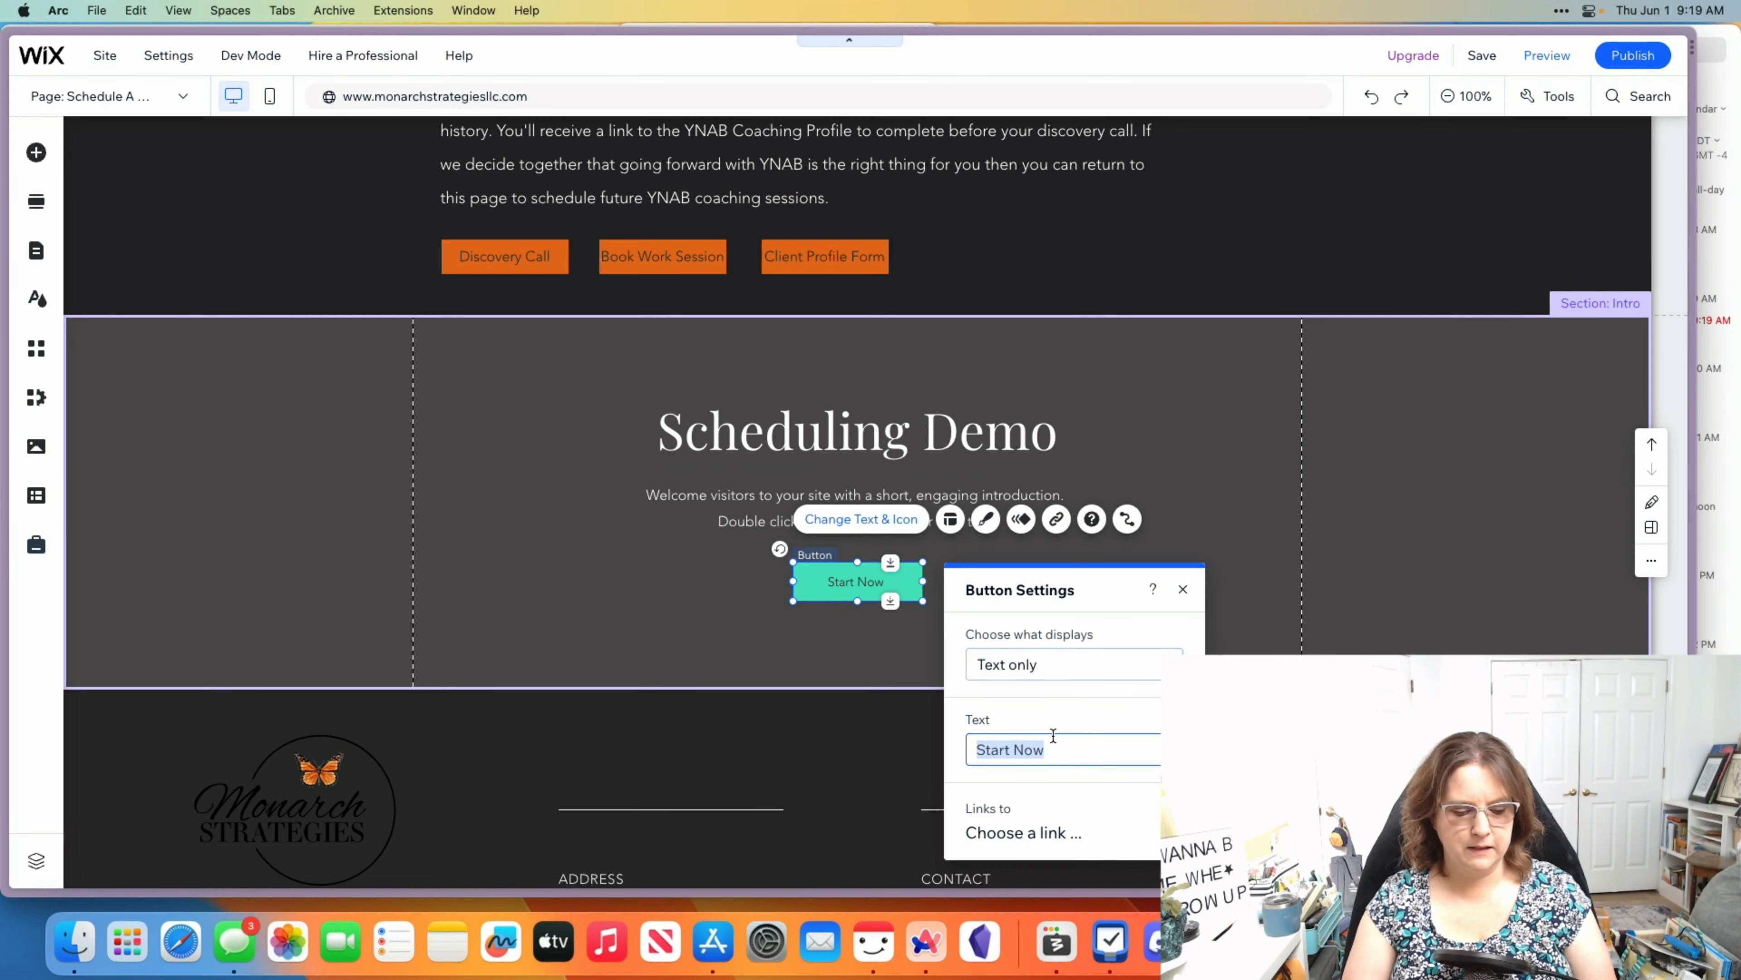
text(Schedule Ca)
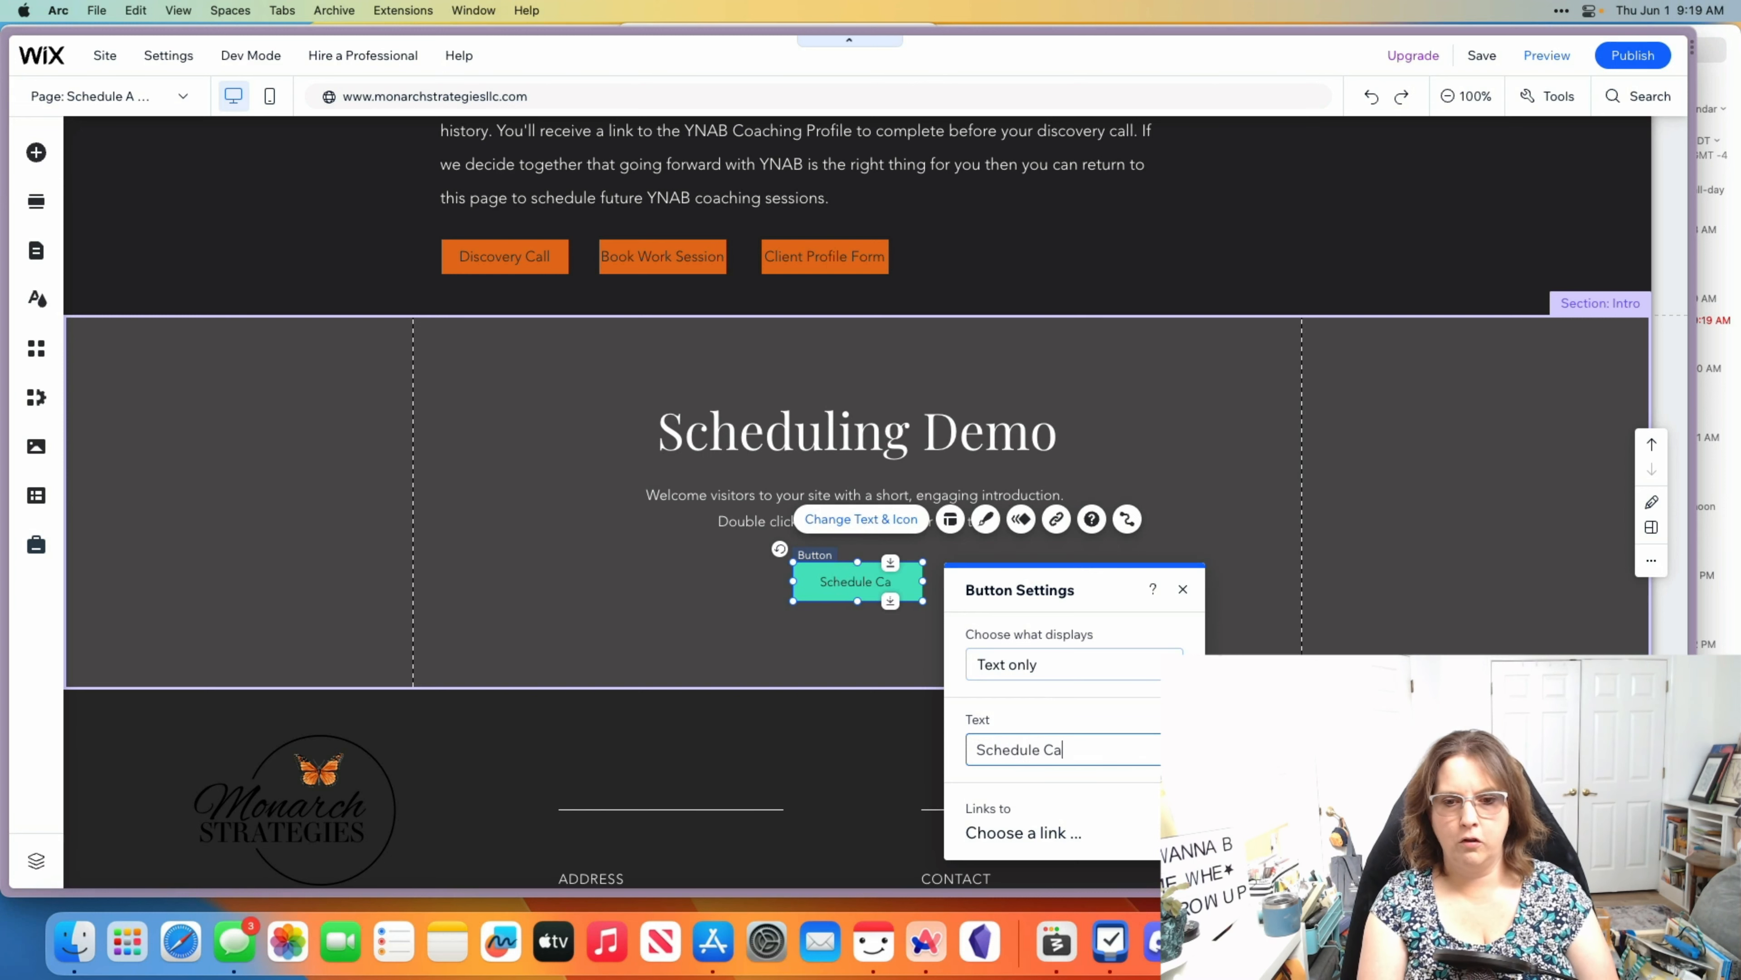
text(ll)
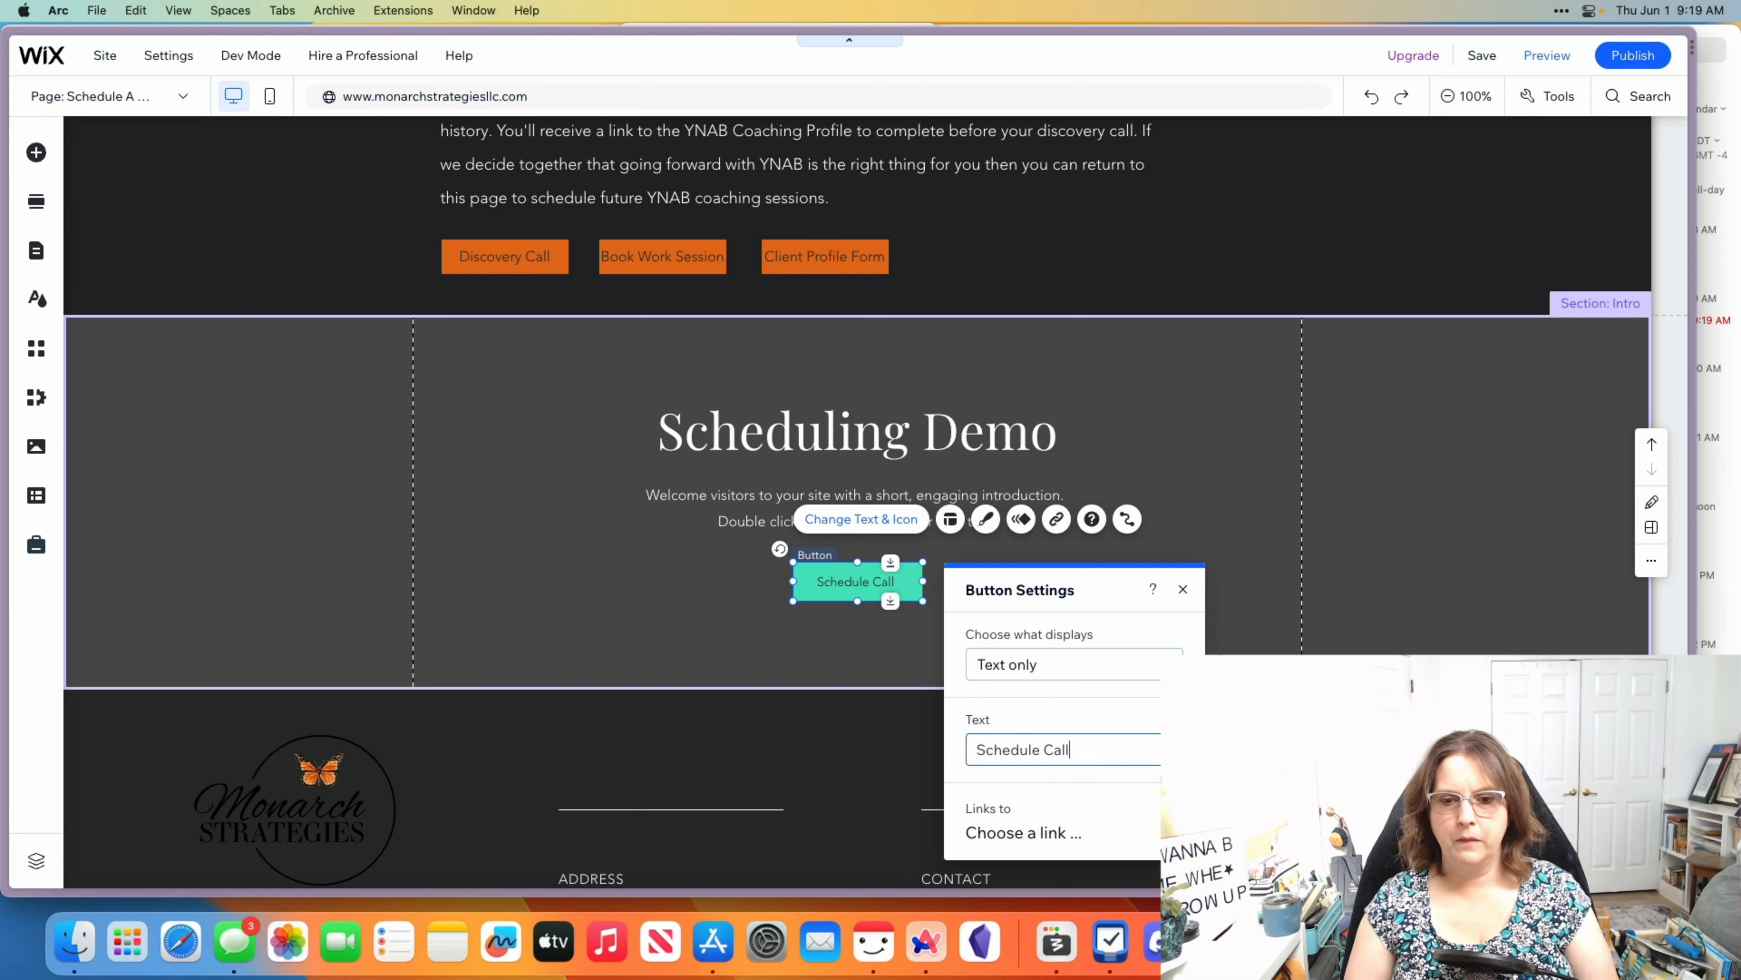
Link the Schedule Call button to the copied Fantastical booking link as a web address opening in a new window.
click(1018, 834)
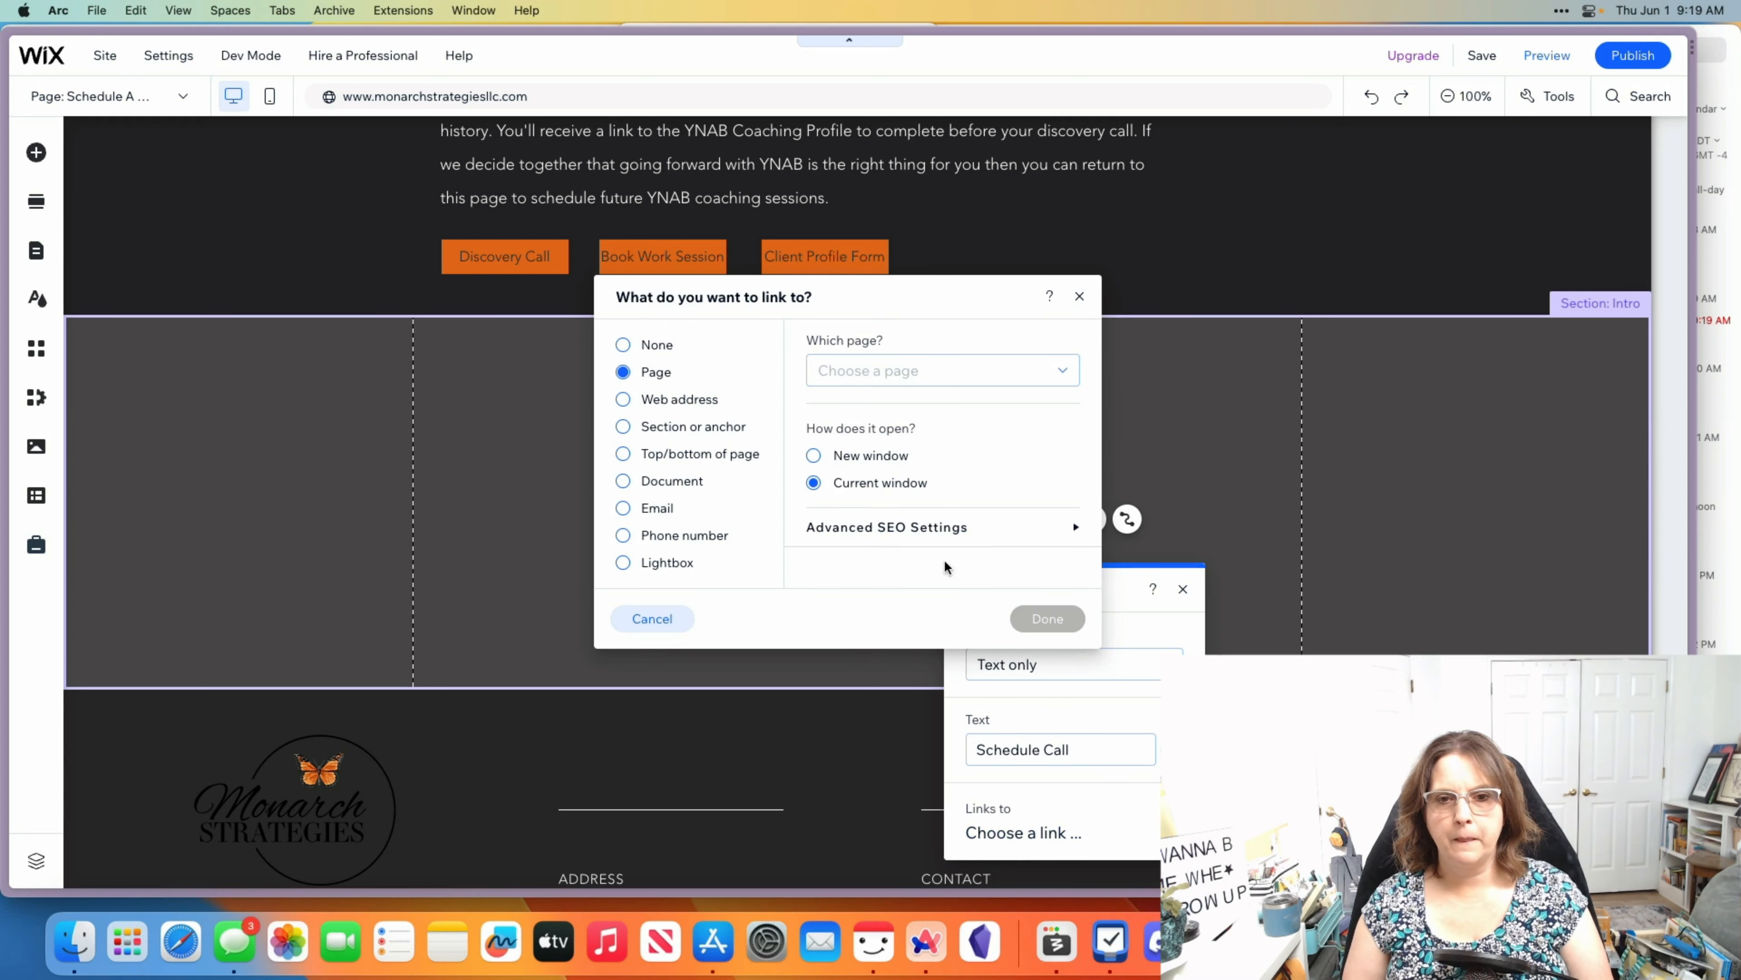
click(656, 400)
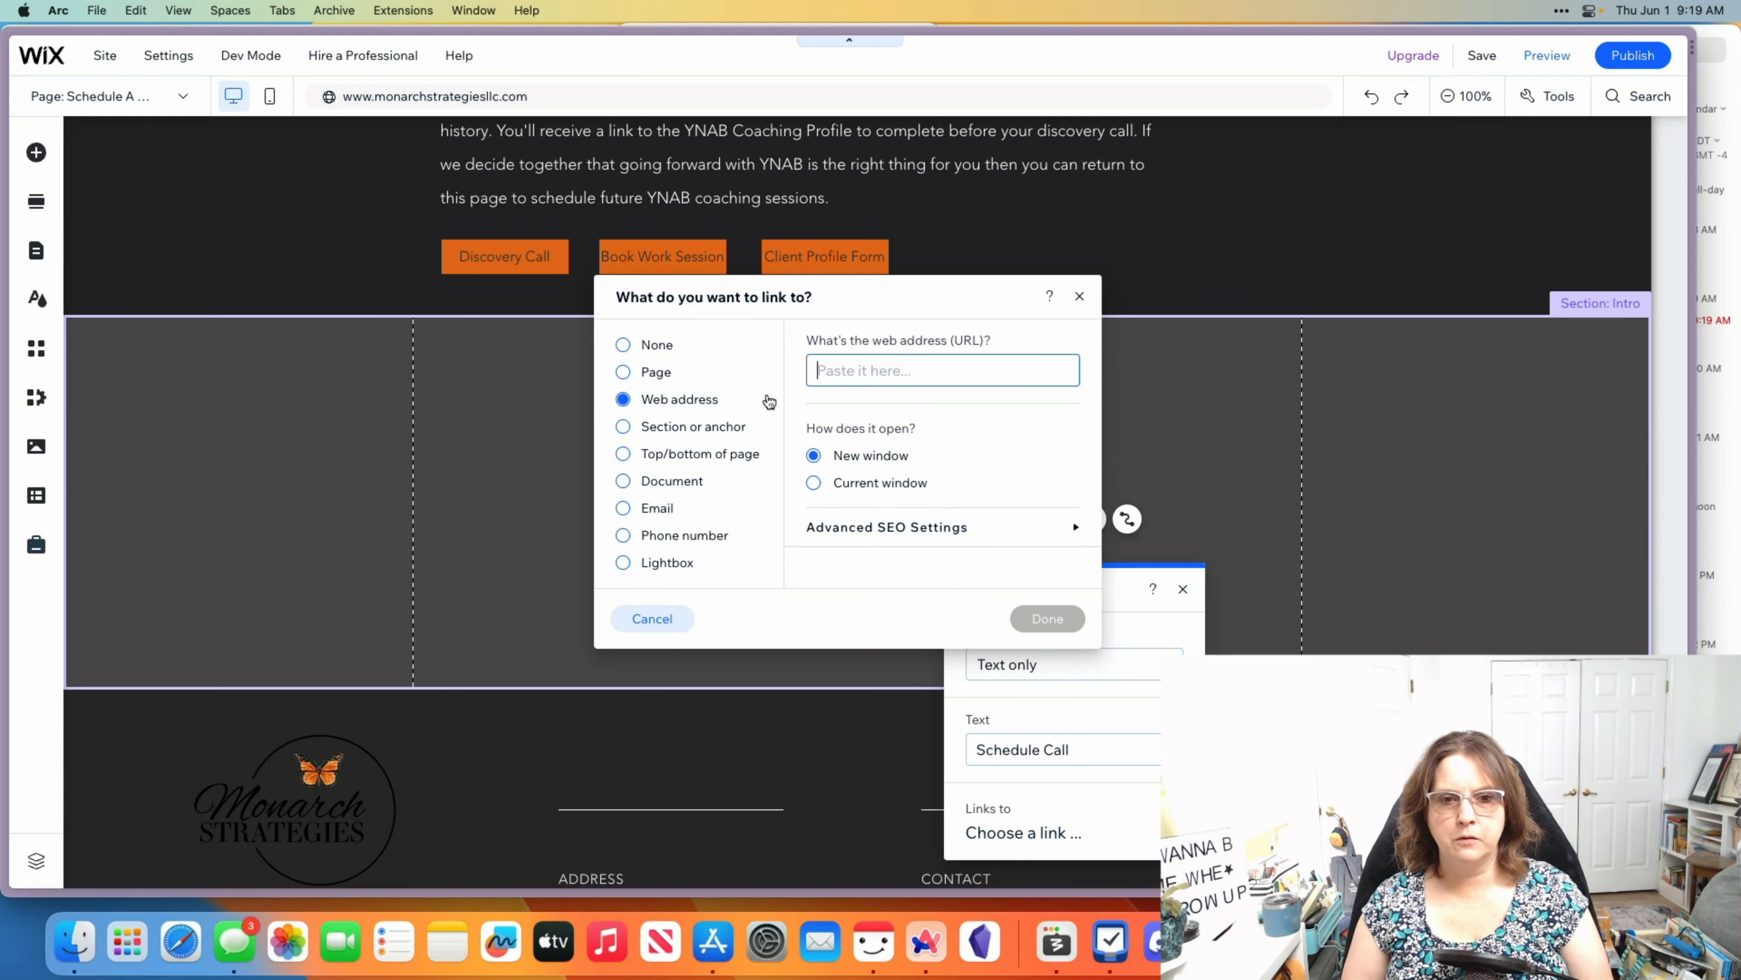
key(super+v)
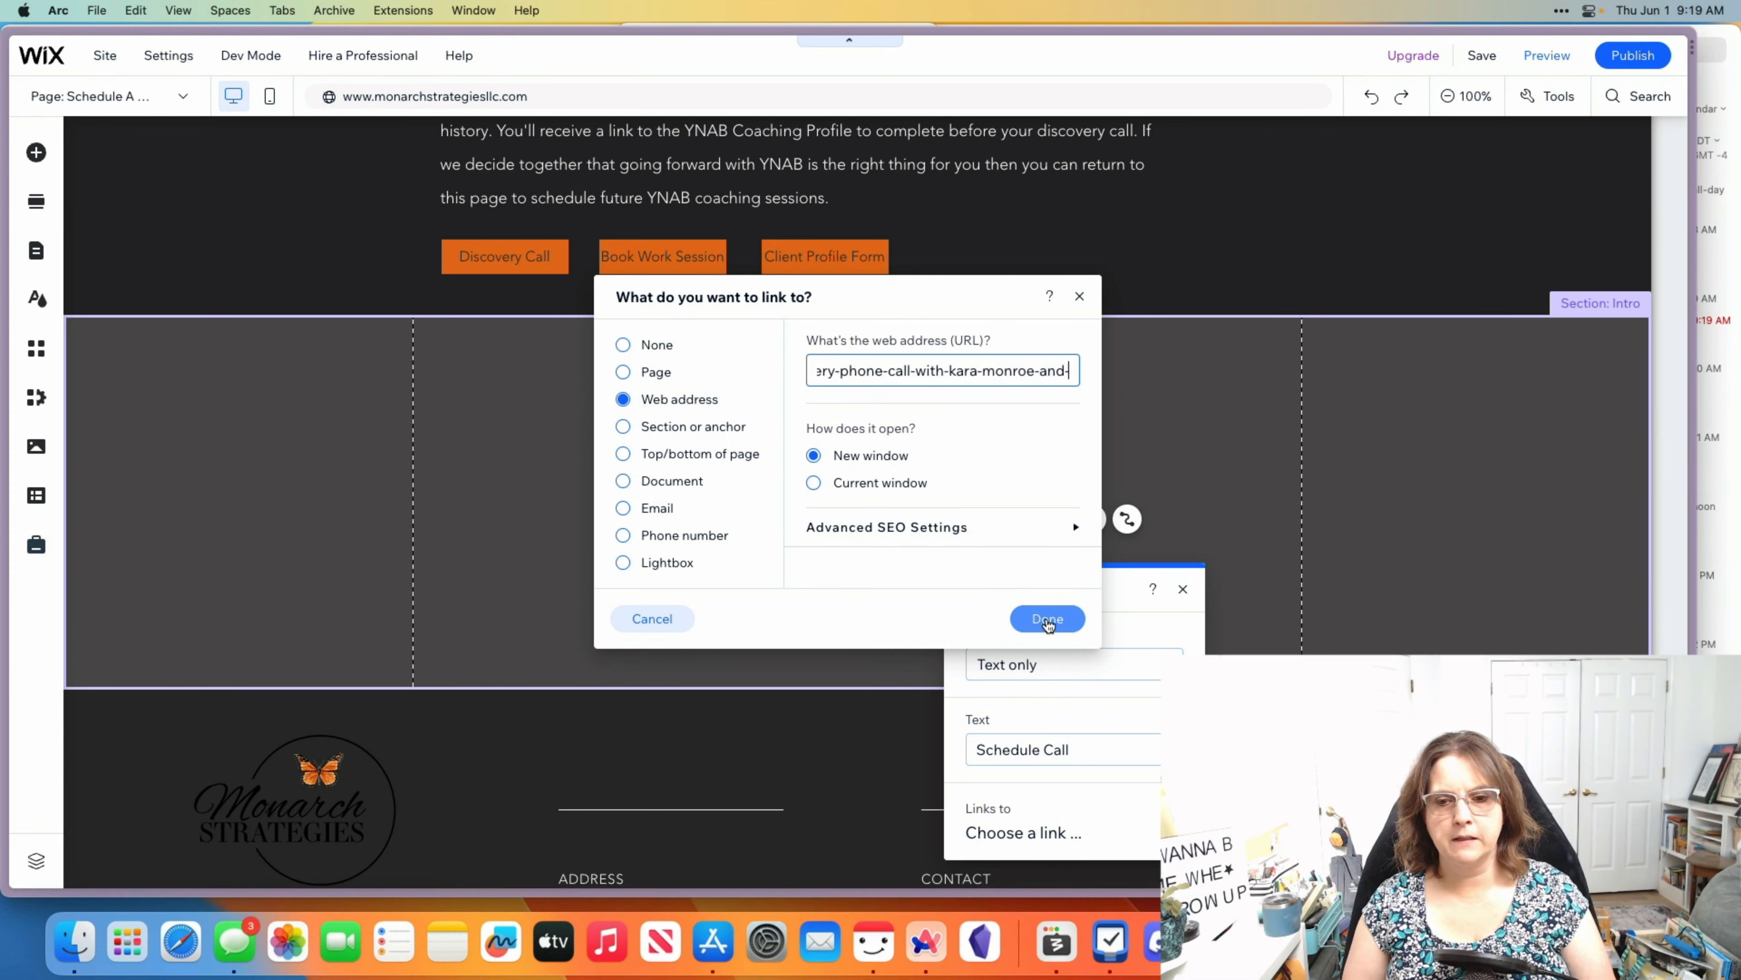
click(1048, 620)
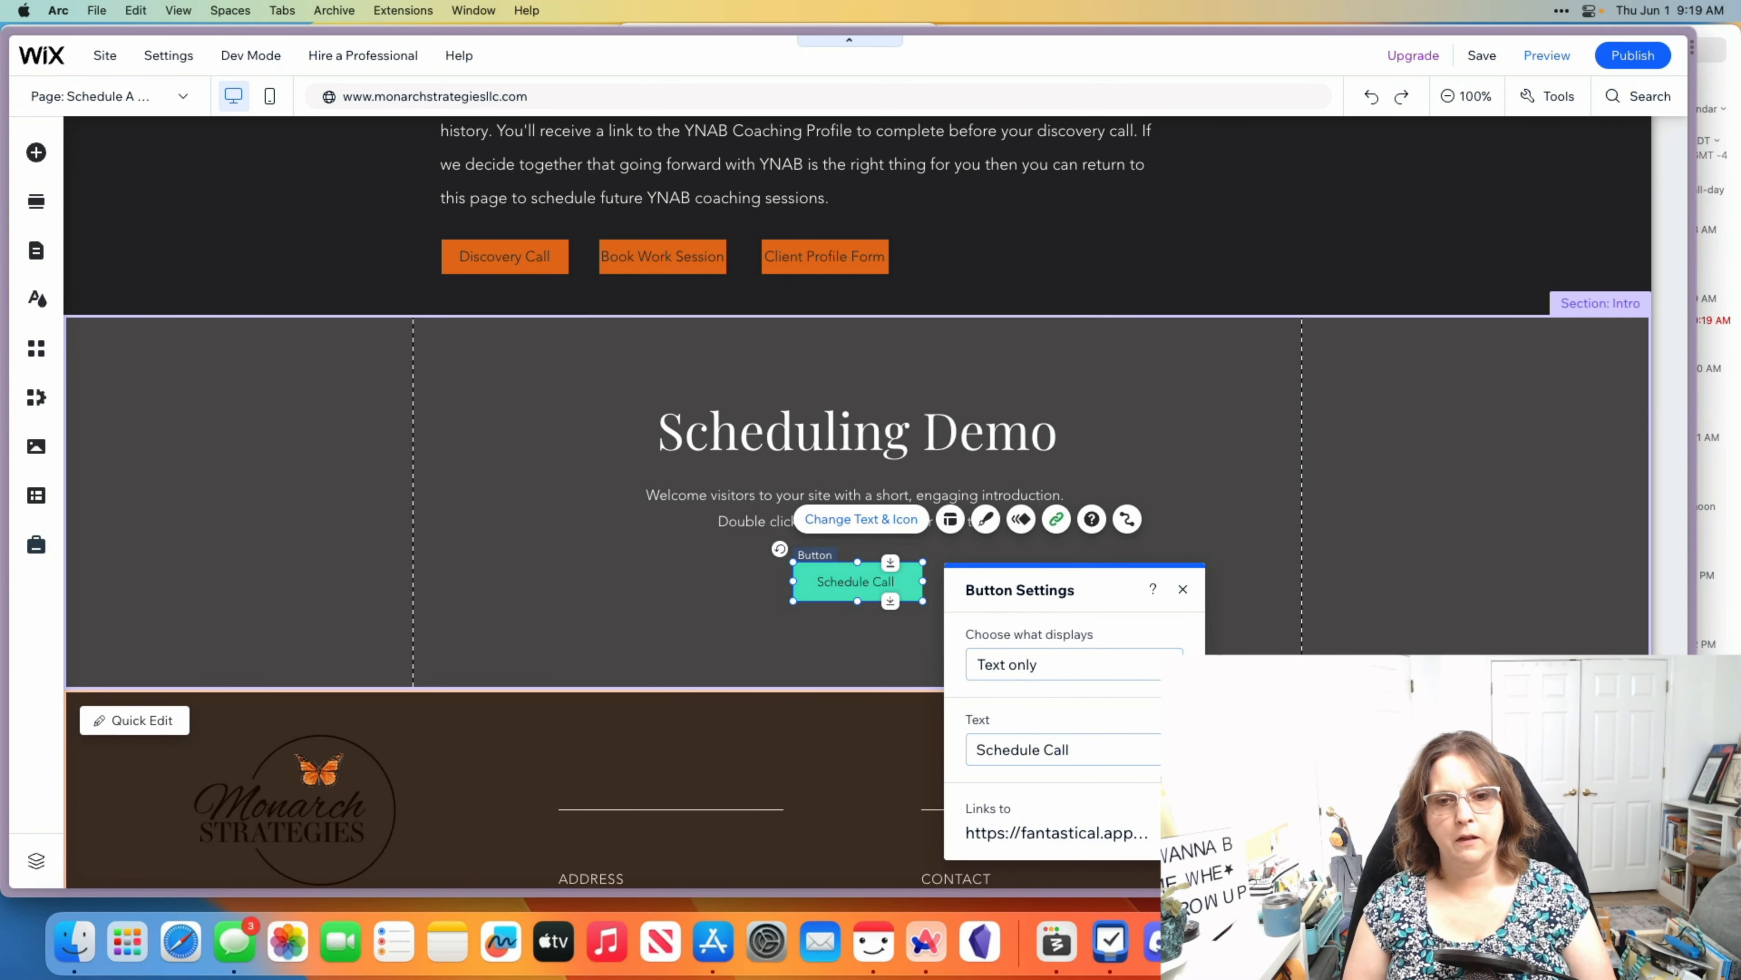
click(1302, 781)
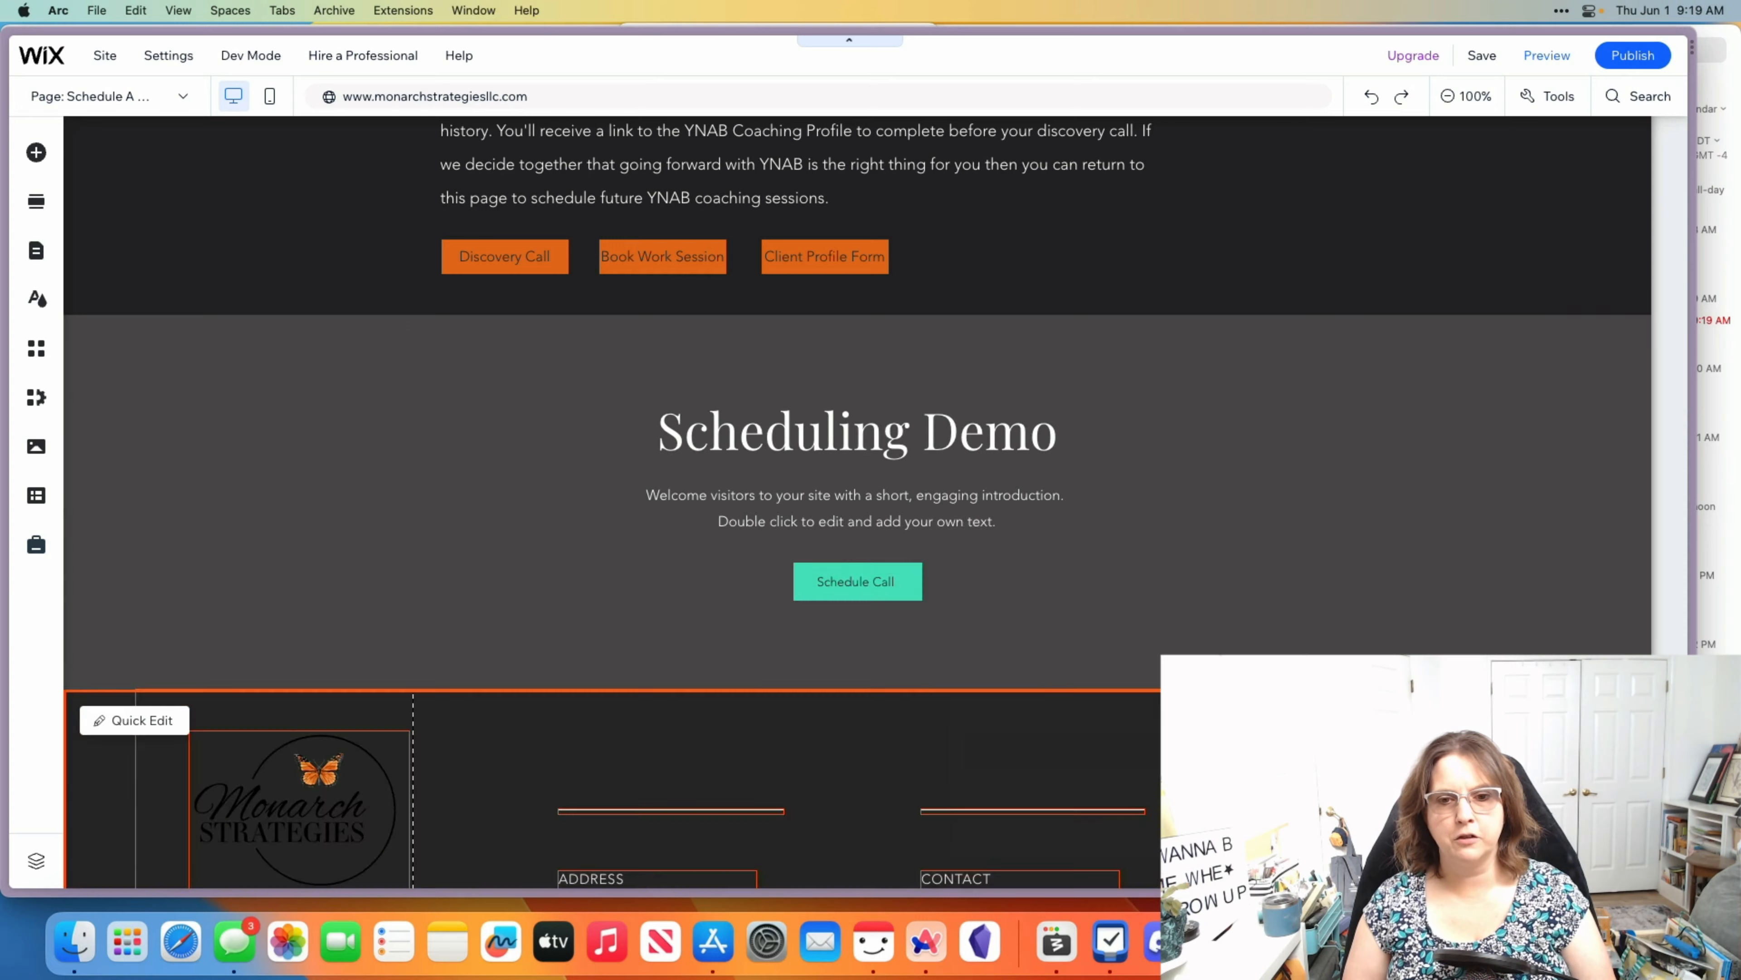
Publish the site and open its live version.
click(1634, 56)
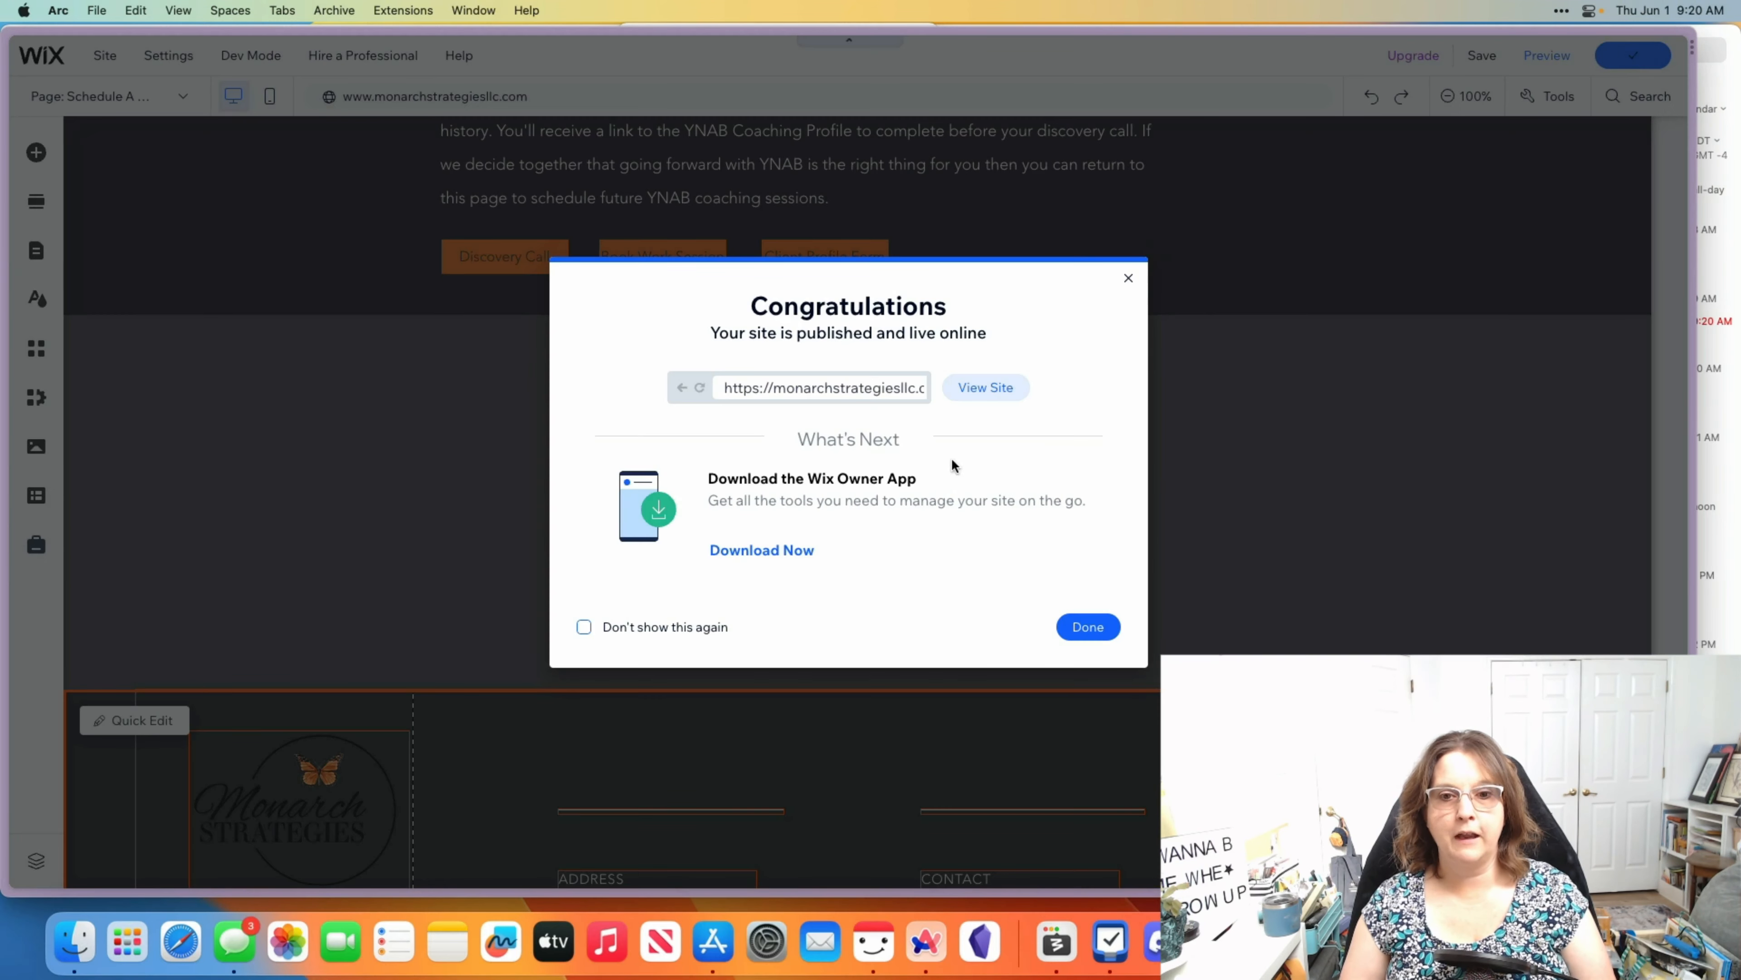
click(979, 388)
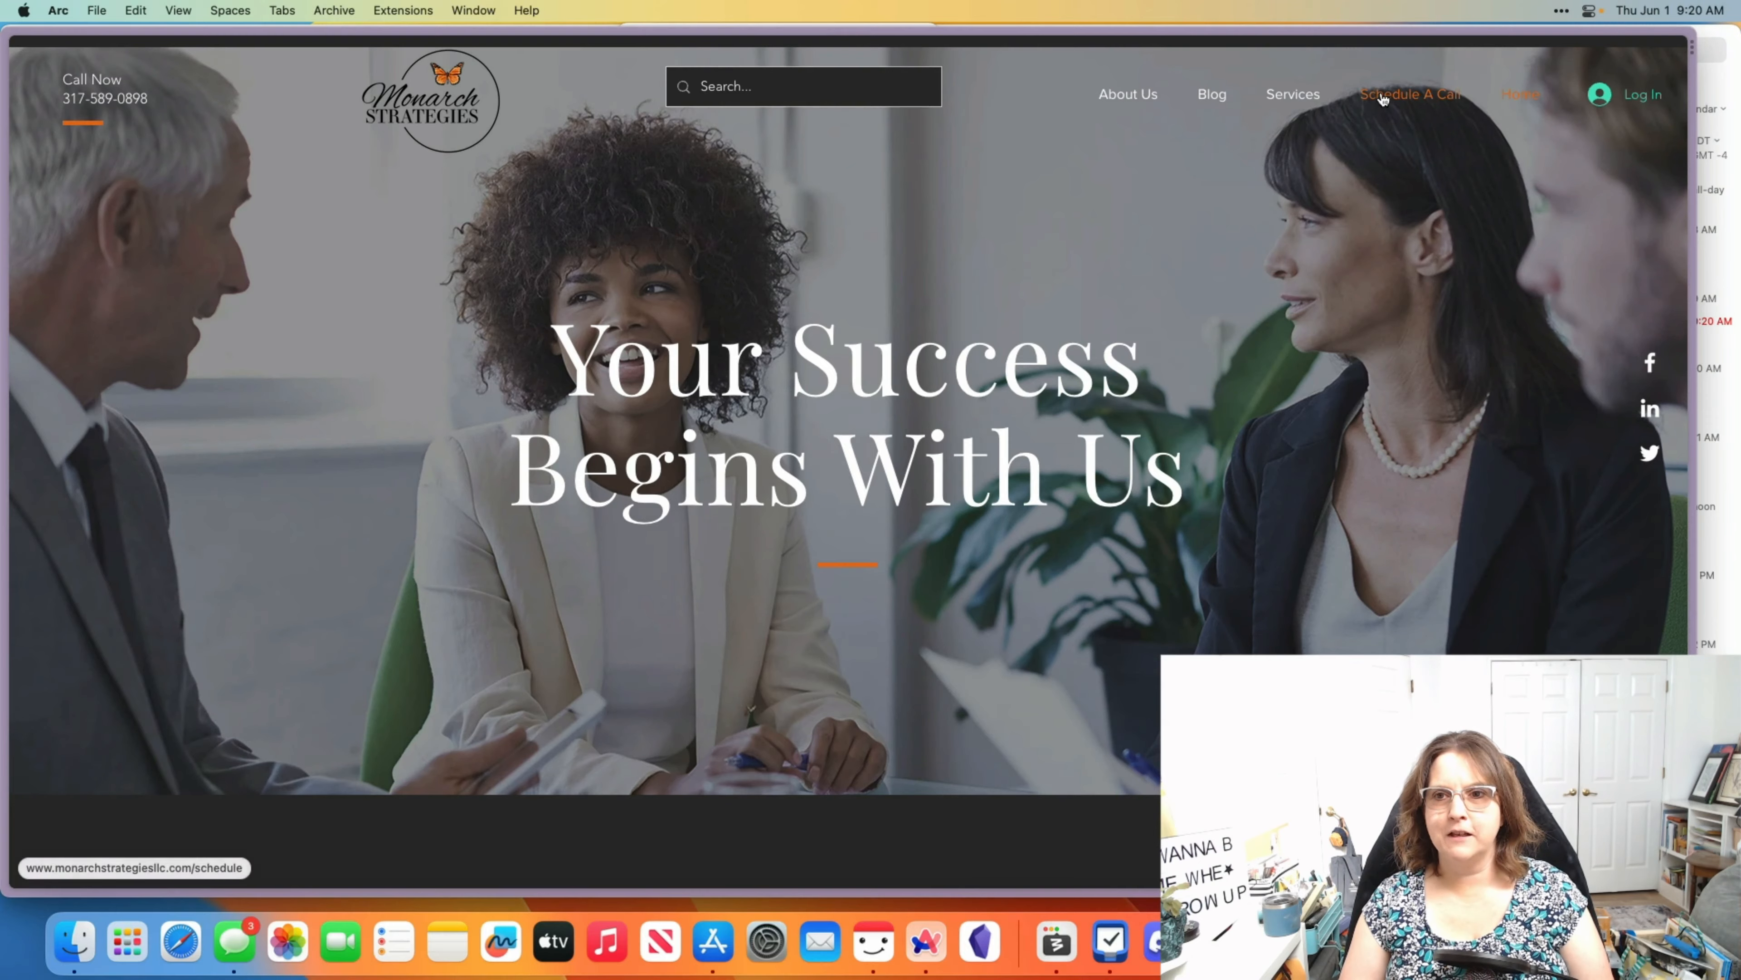
On the live Schedule A Call page, follow the Scheduling Demo section's Schedule Call button to the booking page.
click(1370, 104)
scroll(1134, 540, down, 10)
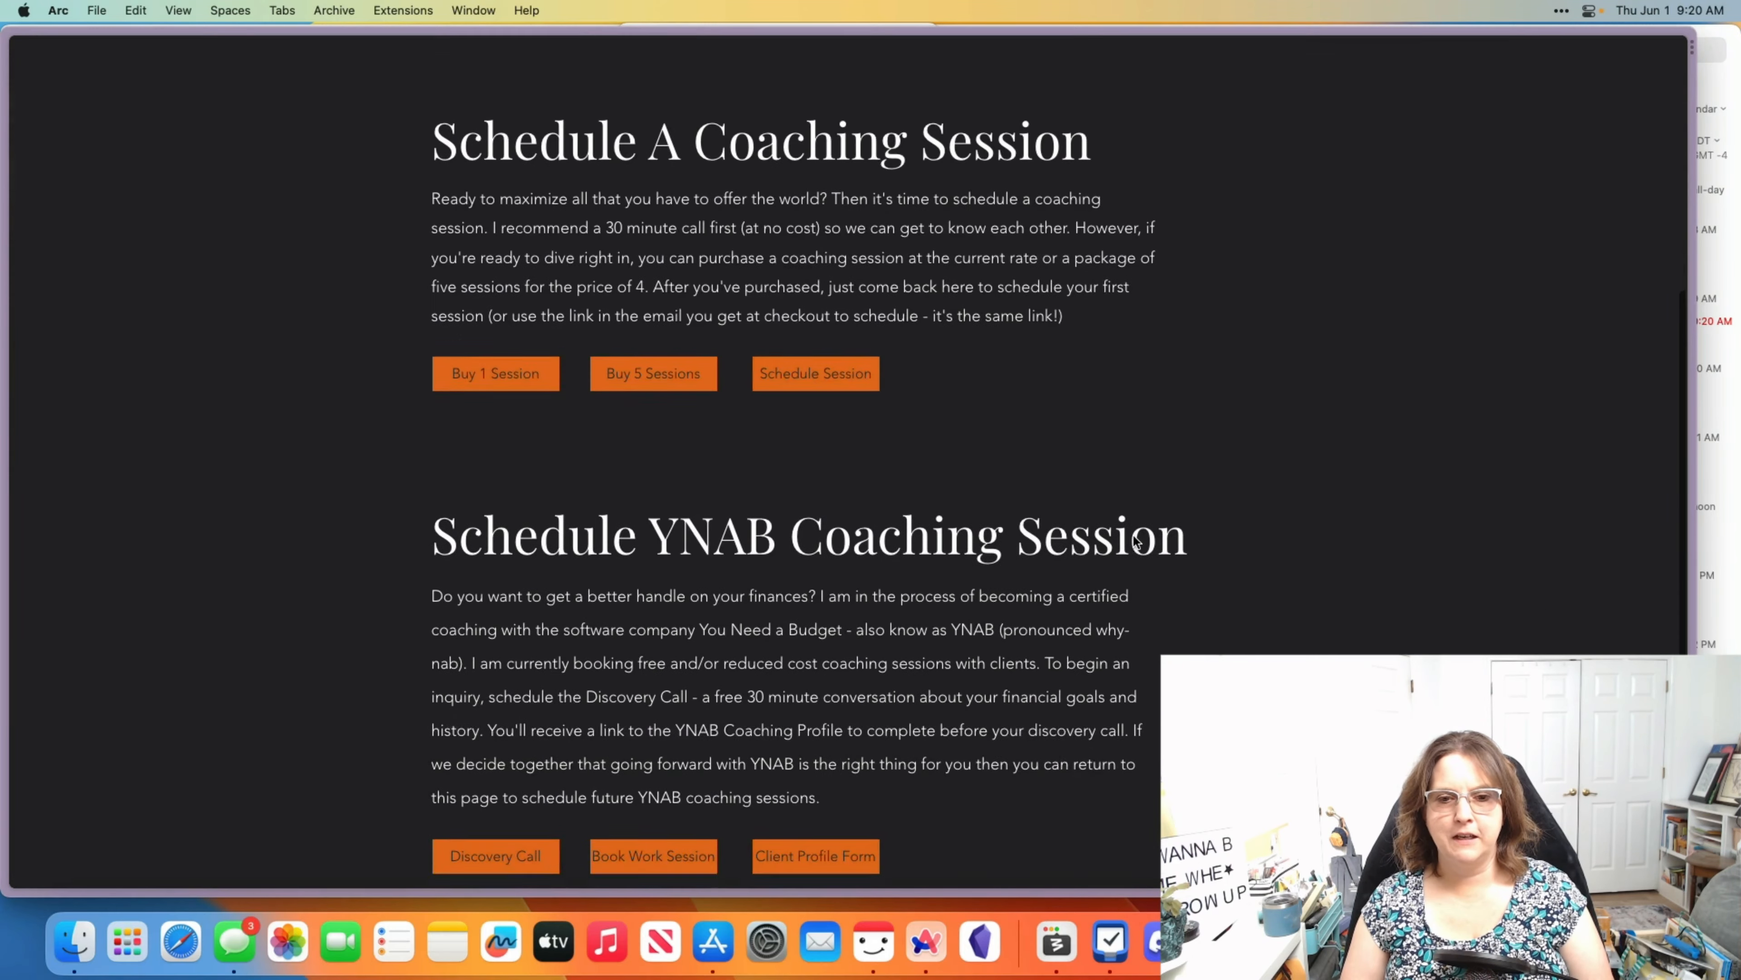
scroll(1075, 466, up, 10)
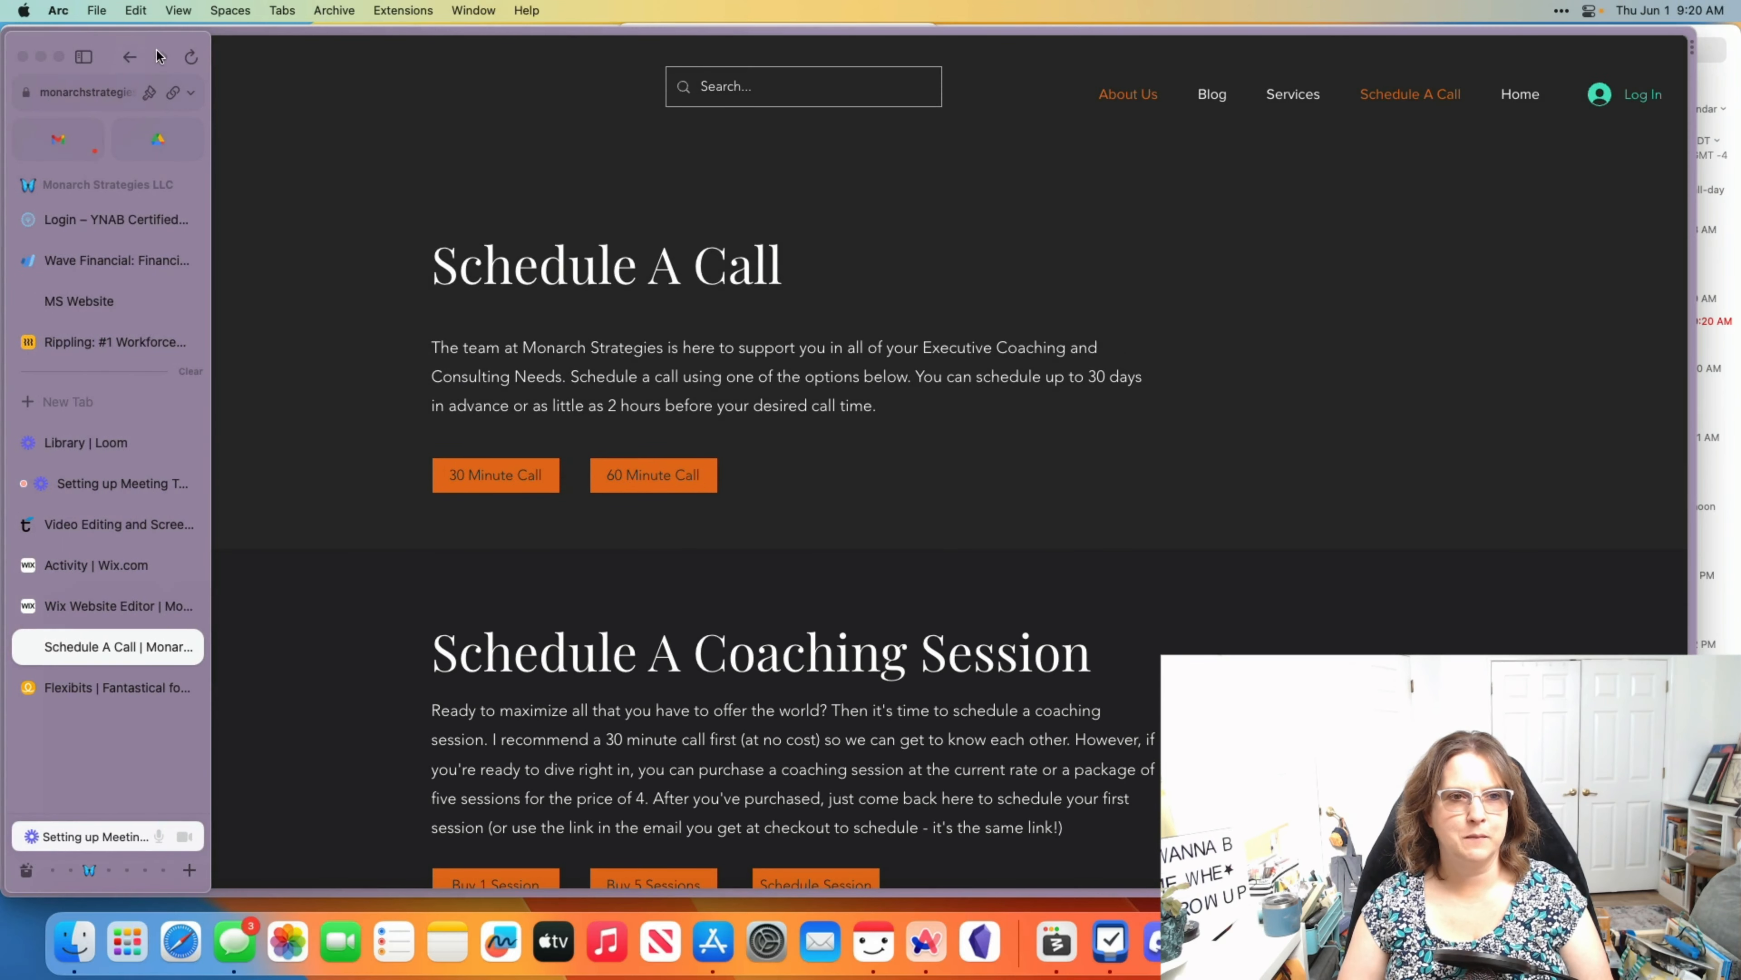
scroll(837, 444, down, 15)
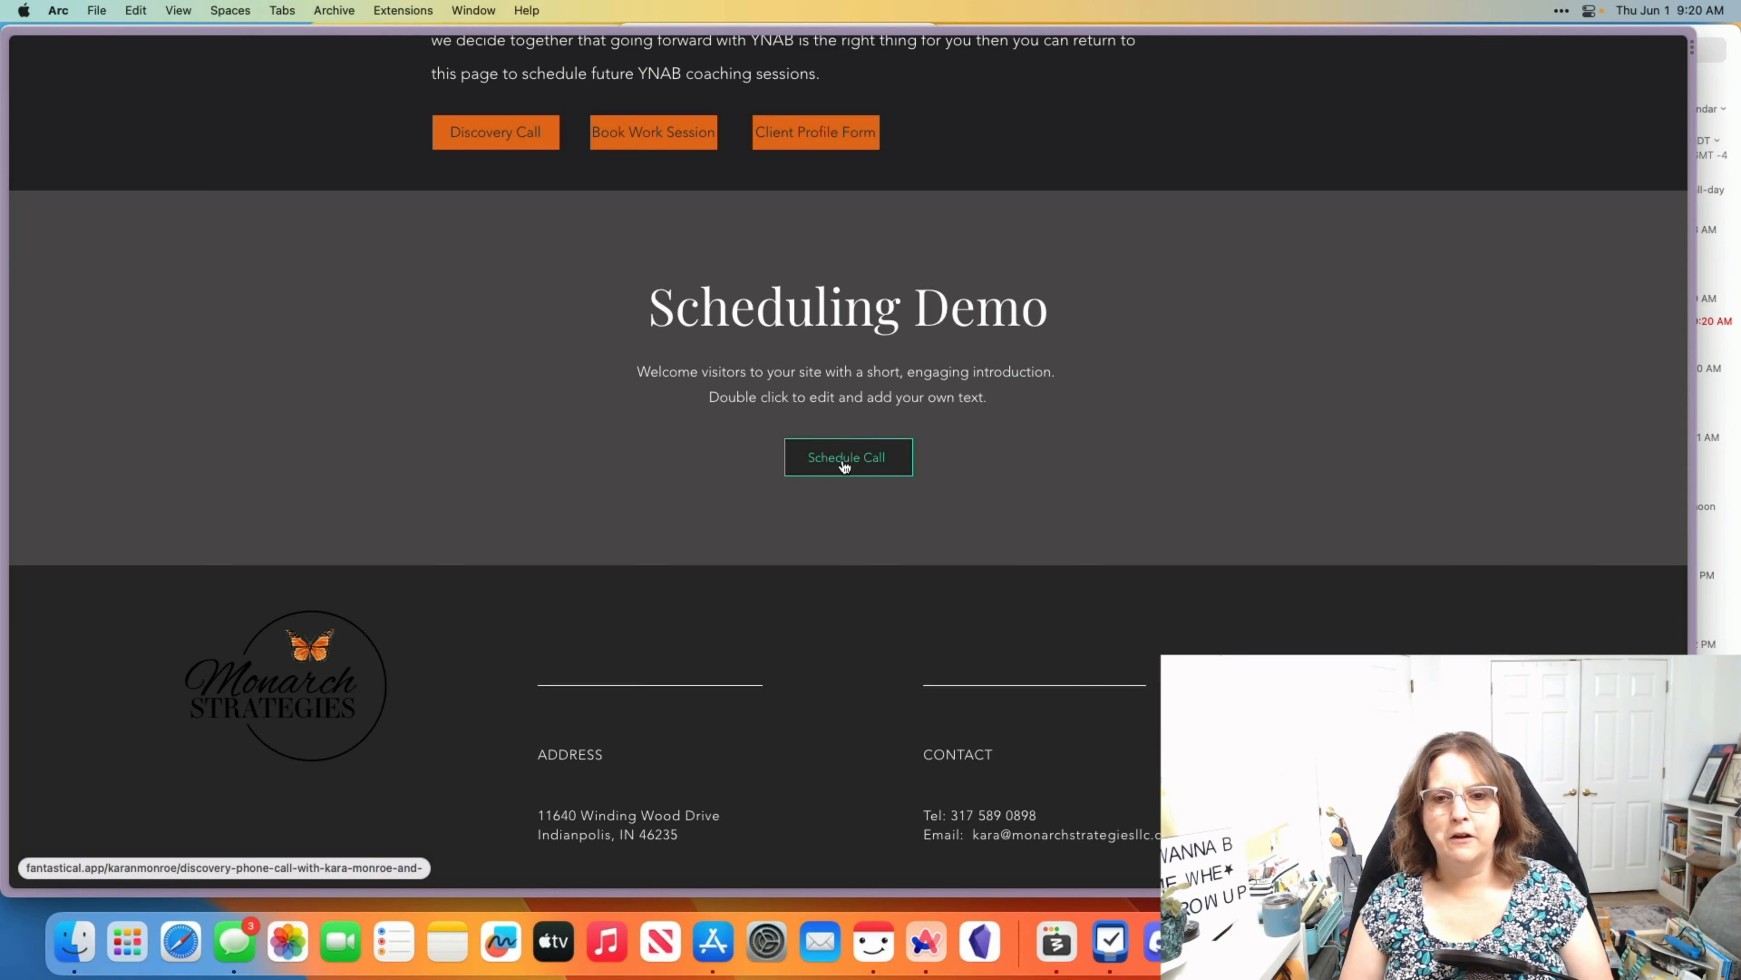
click(840, 460)
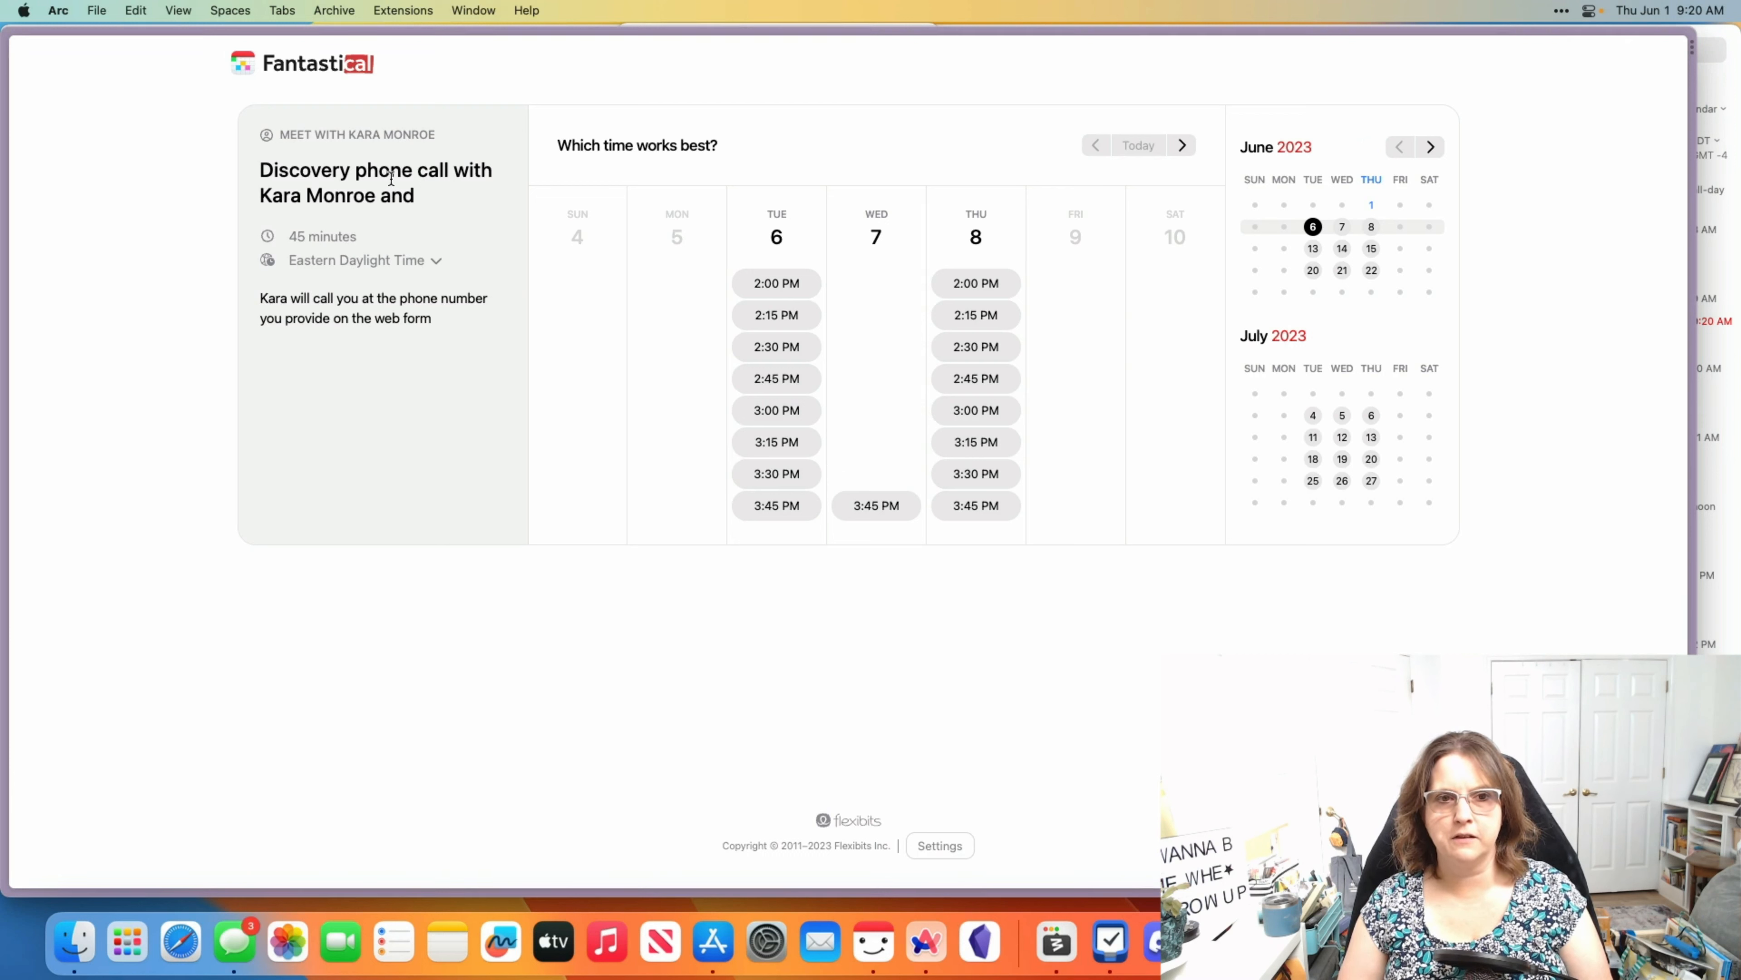
Choose the 2:00 PM slot on Tuesday, June 6 and fill in the attendee's name, e-mail and phone number.
click(777, 284)
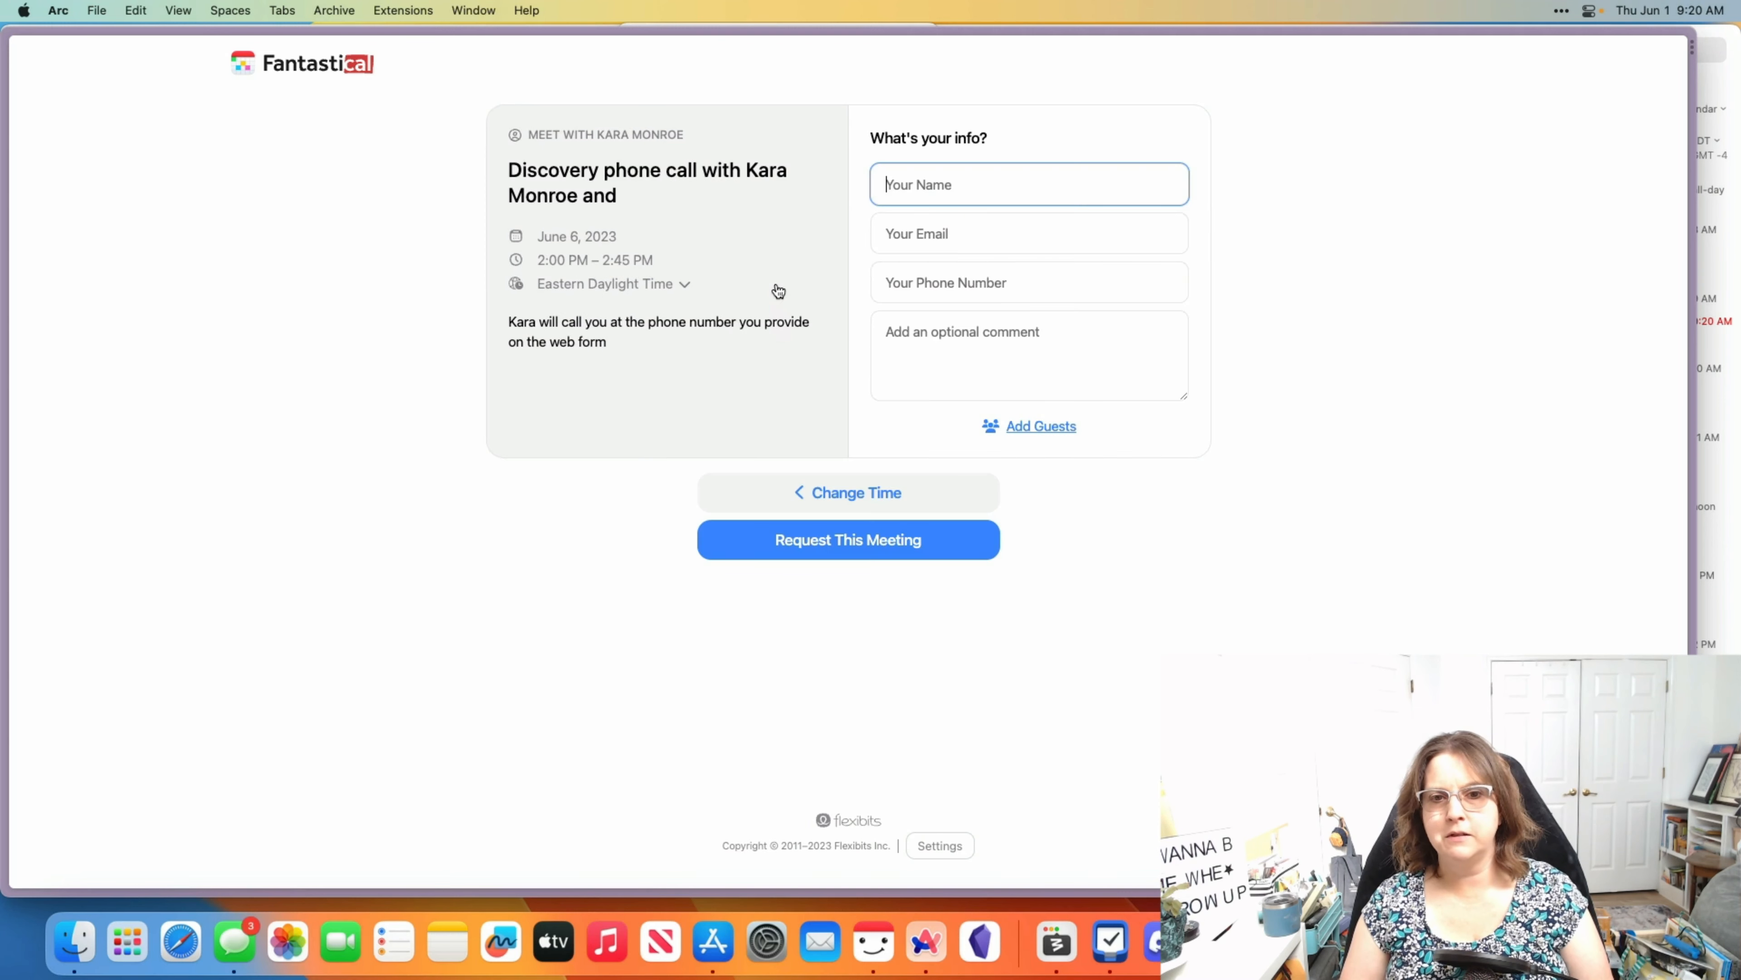
text(Ka)
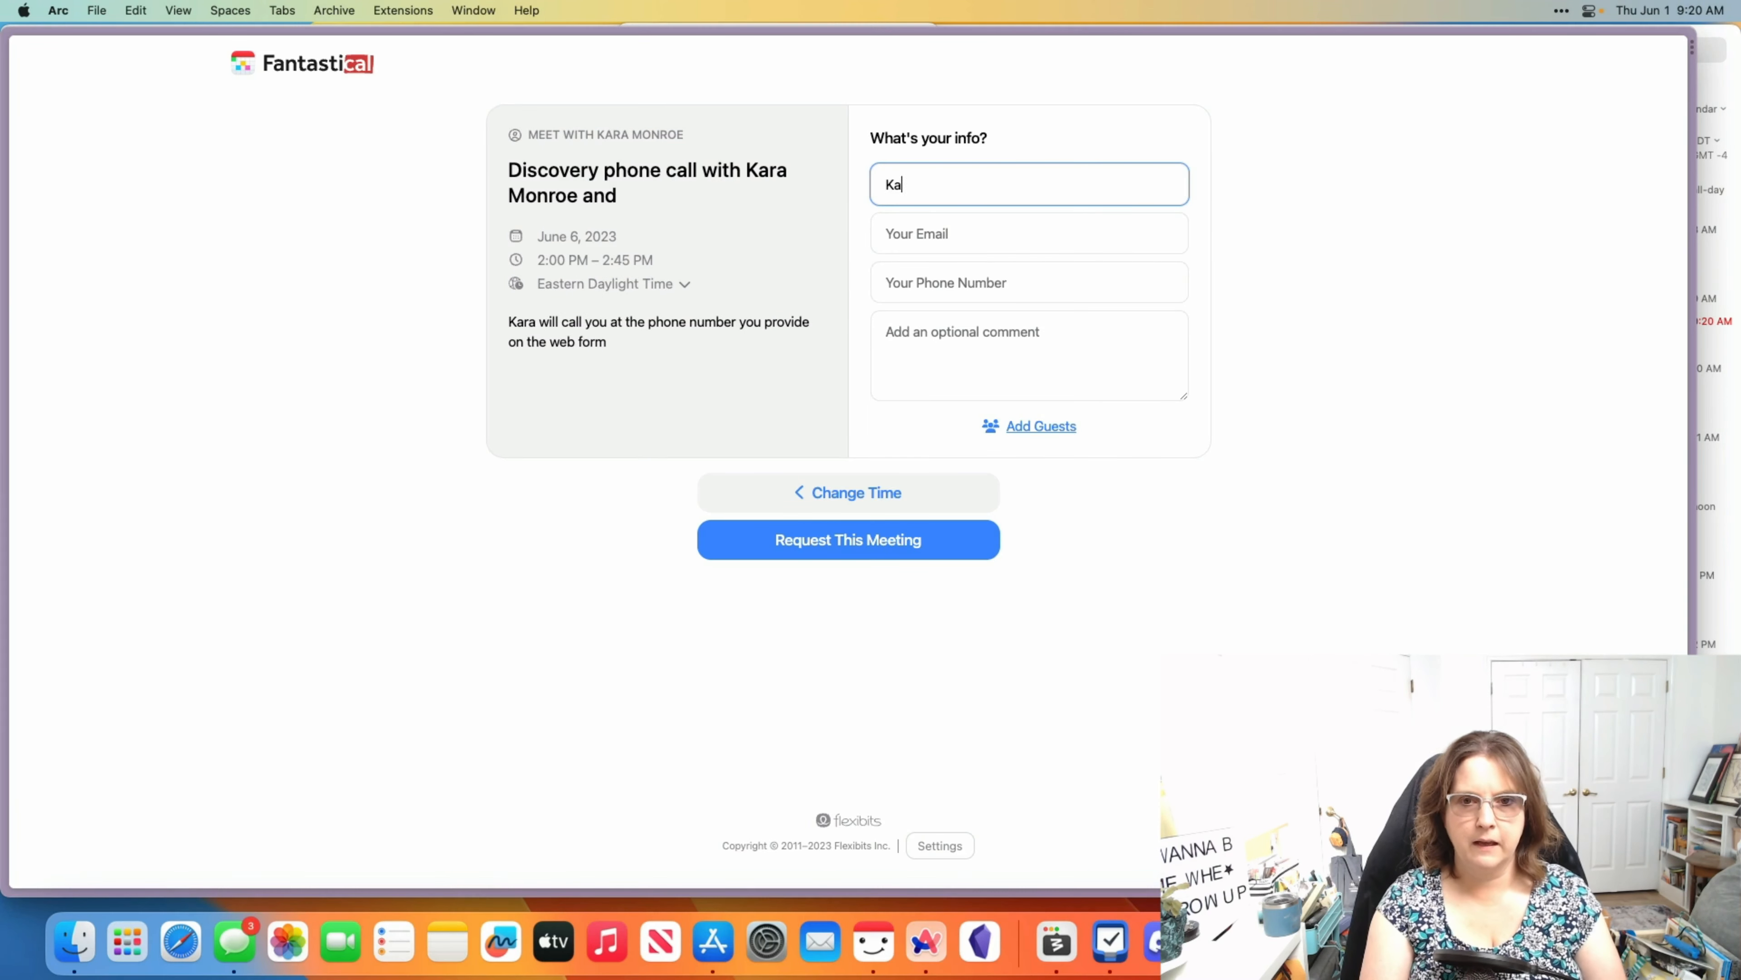
text(ra Monroe)
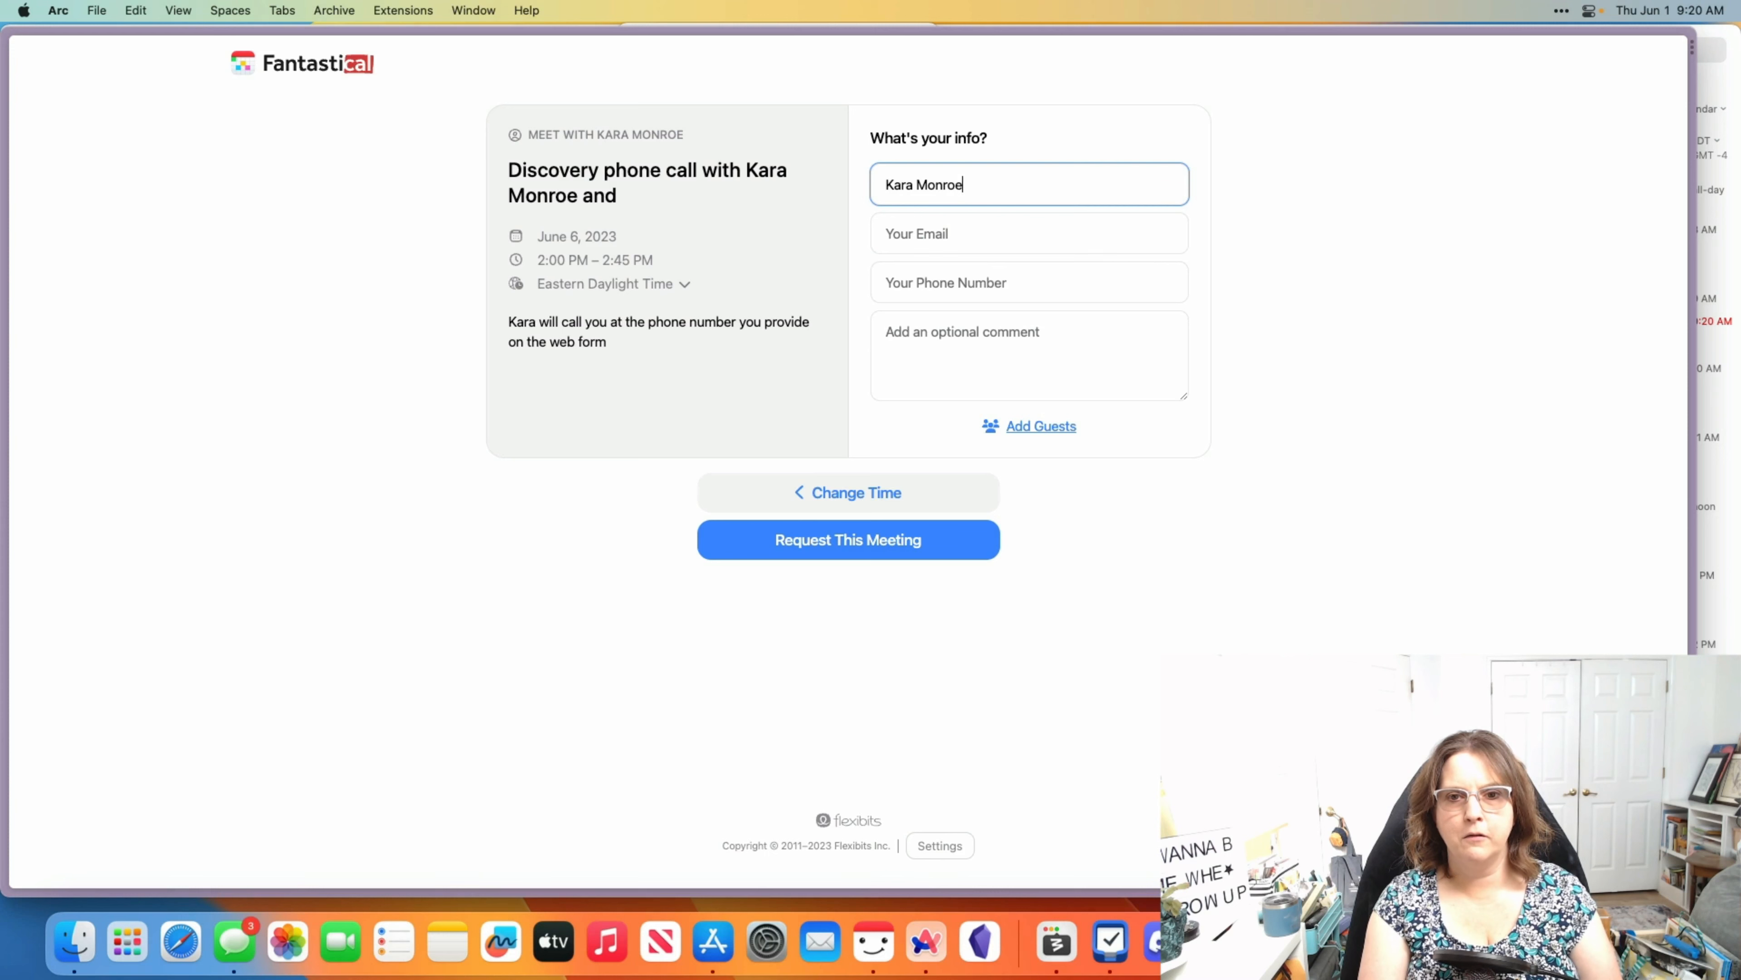
key(Tab)
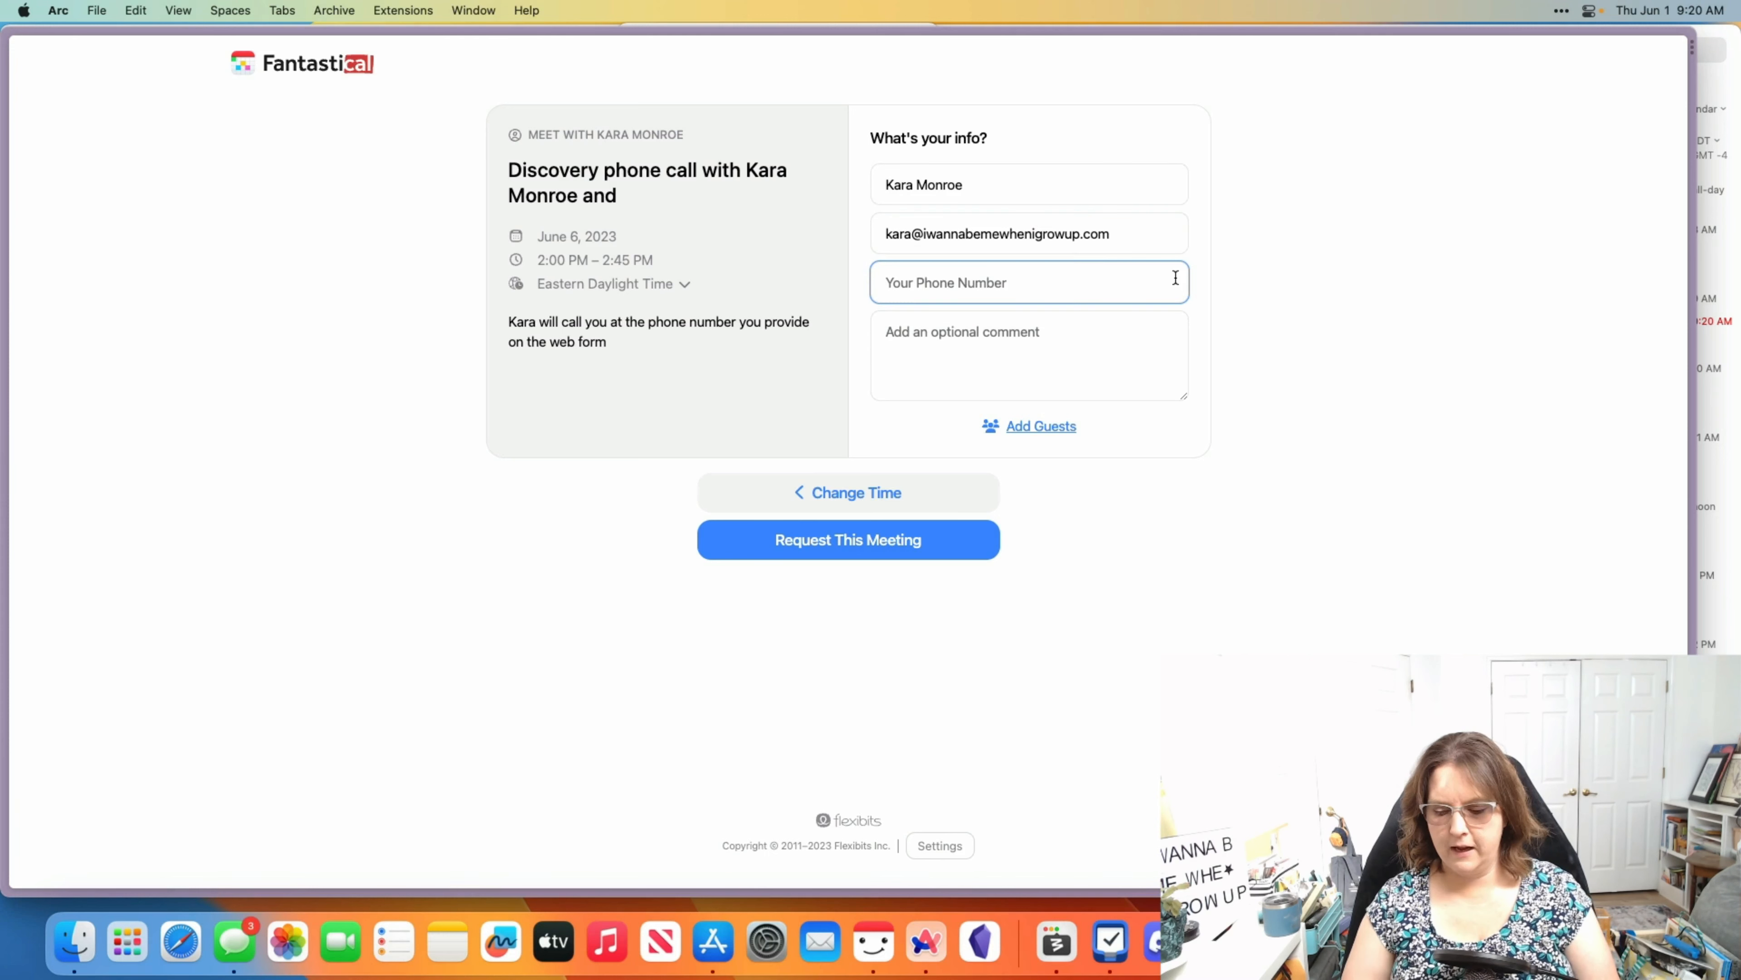
text(765*555*1212)
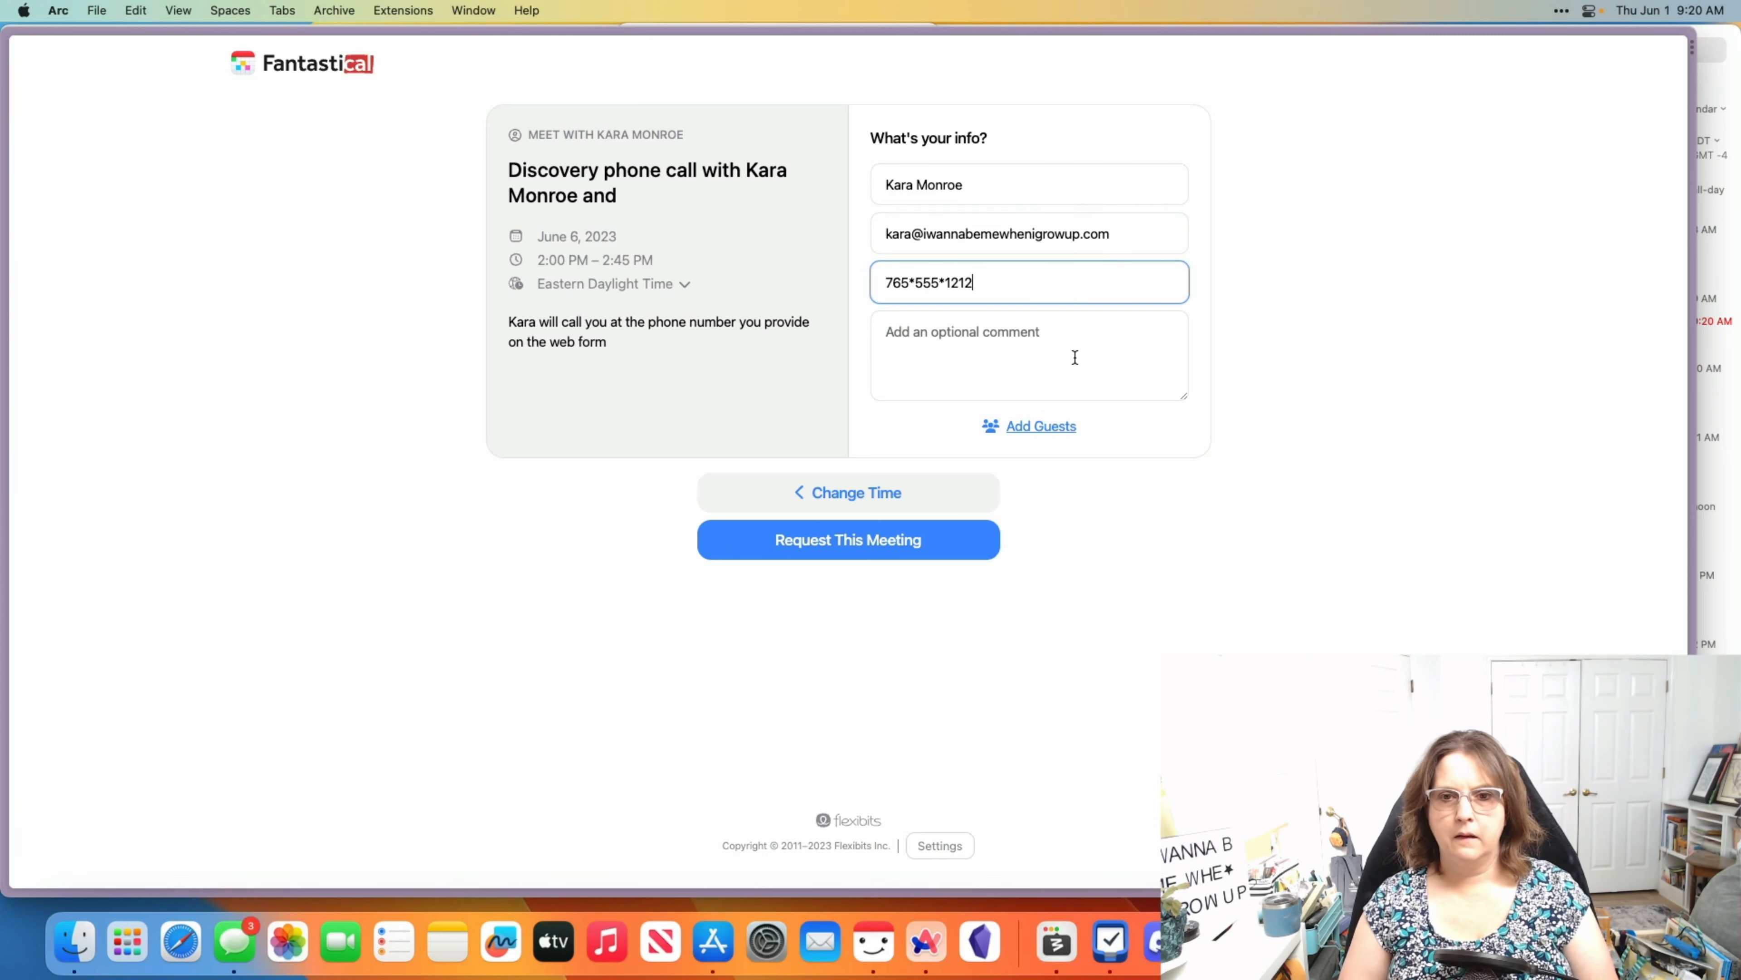
Add the comment "Delete Me" to the booking form and request the meeting.
click(1075, 356)
text(Delete Me)
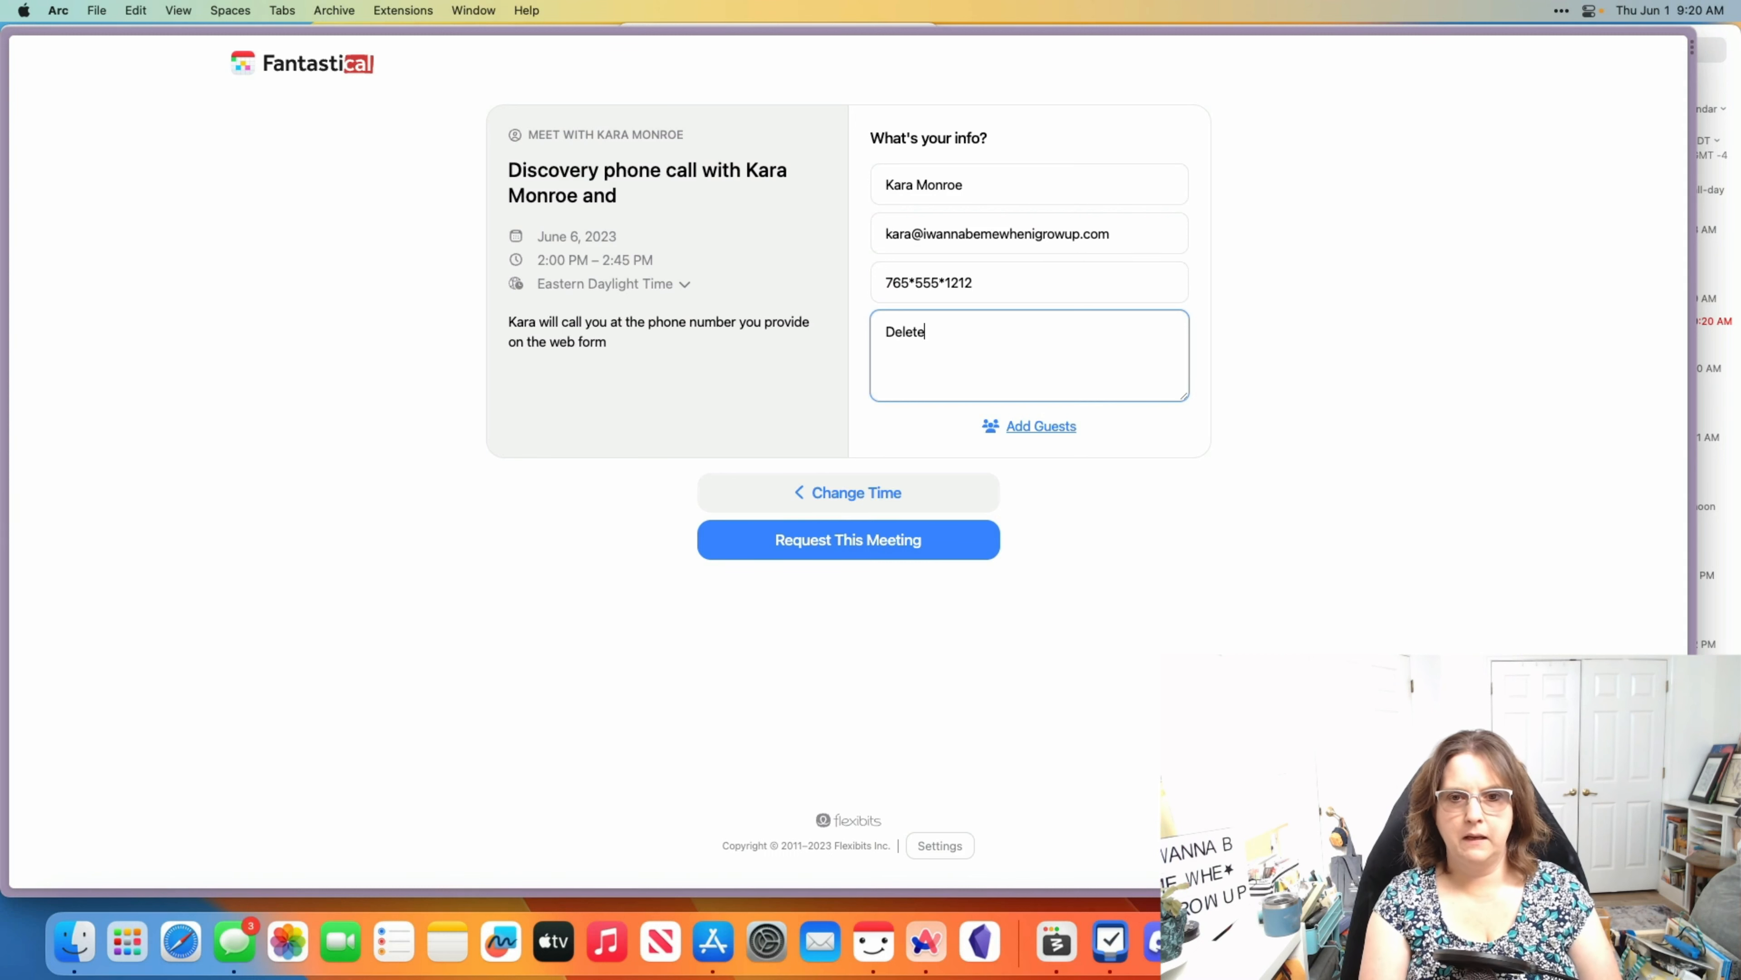
click(857, 551)
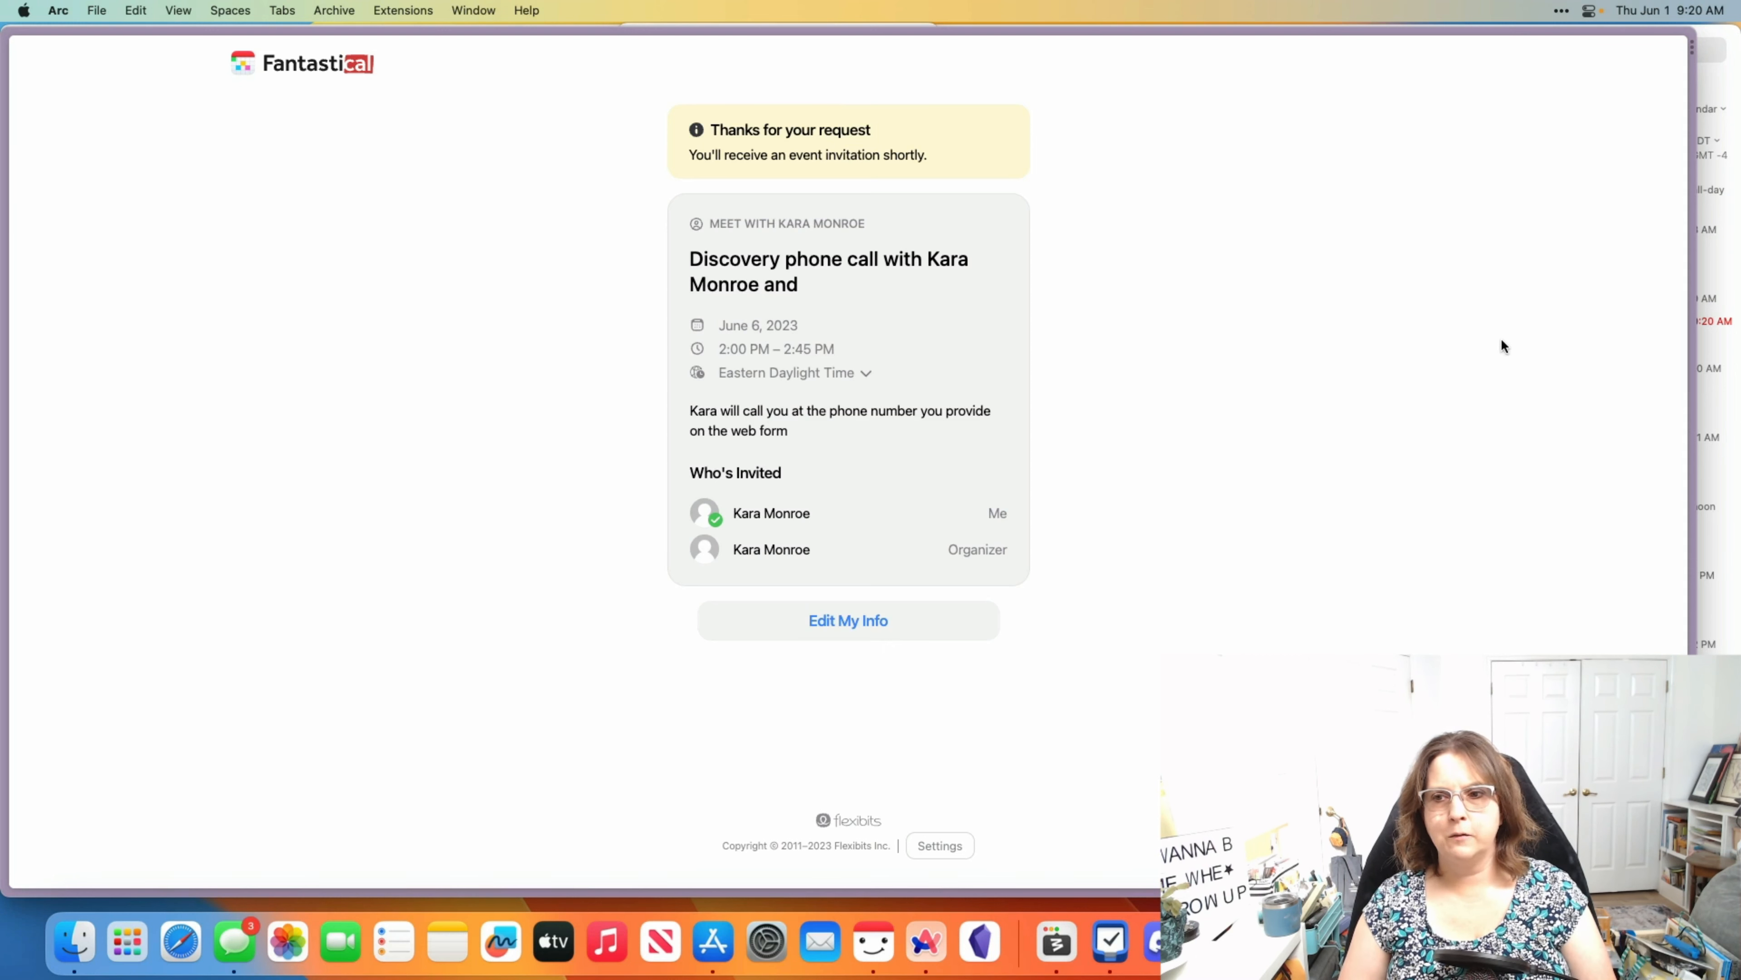
Put the browser away, switch to Fantastical's main calendar, and review and acknowledge the notification about the booked discovery phone call.
mouse_move(38, 62)
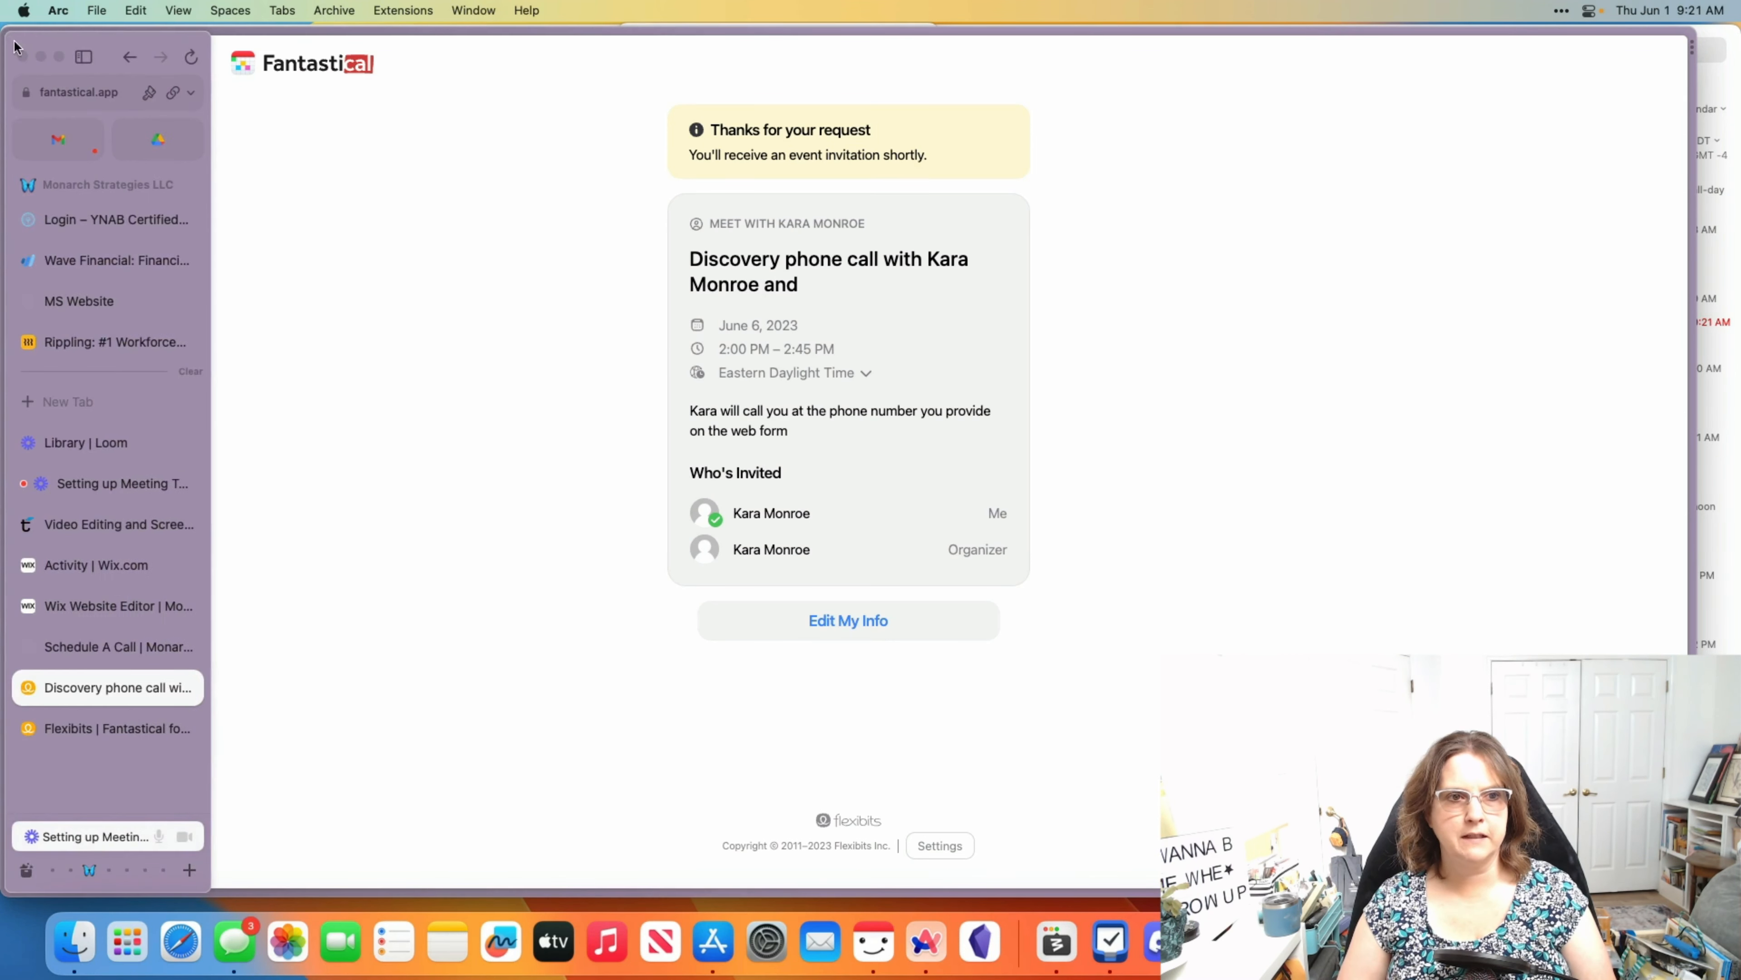
click(41, 61)
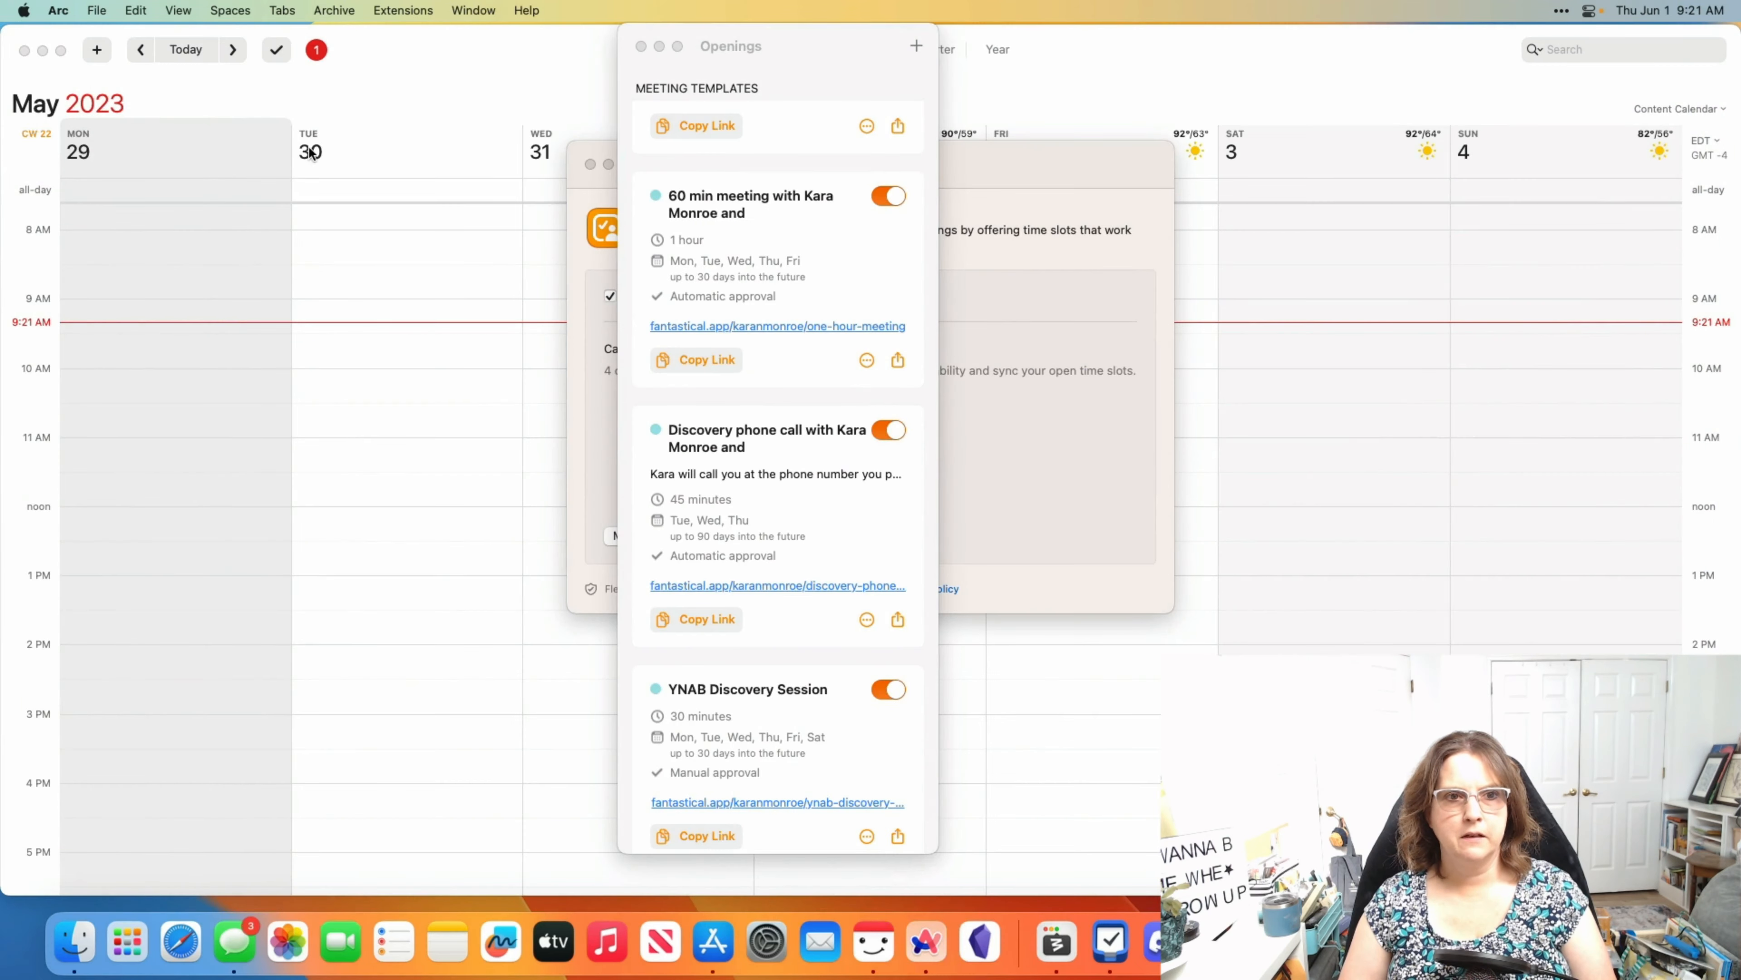
click(369, 79)
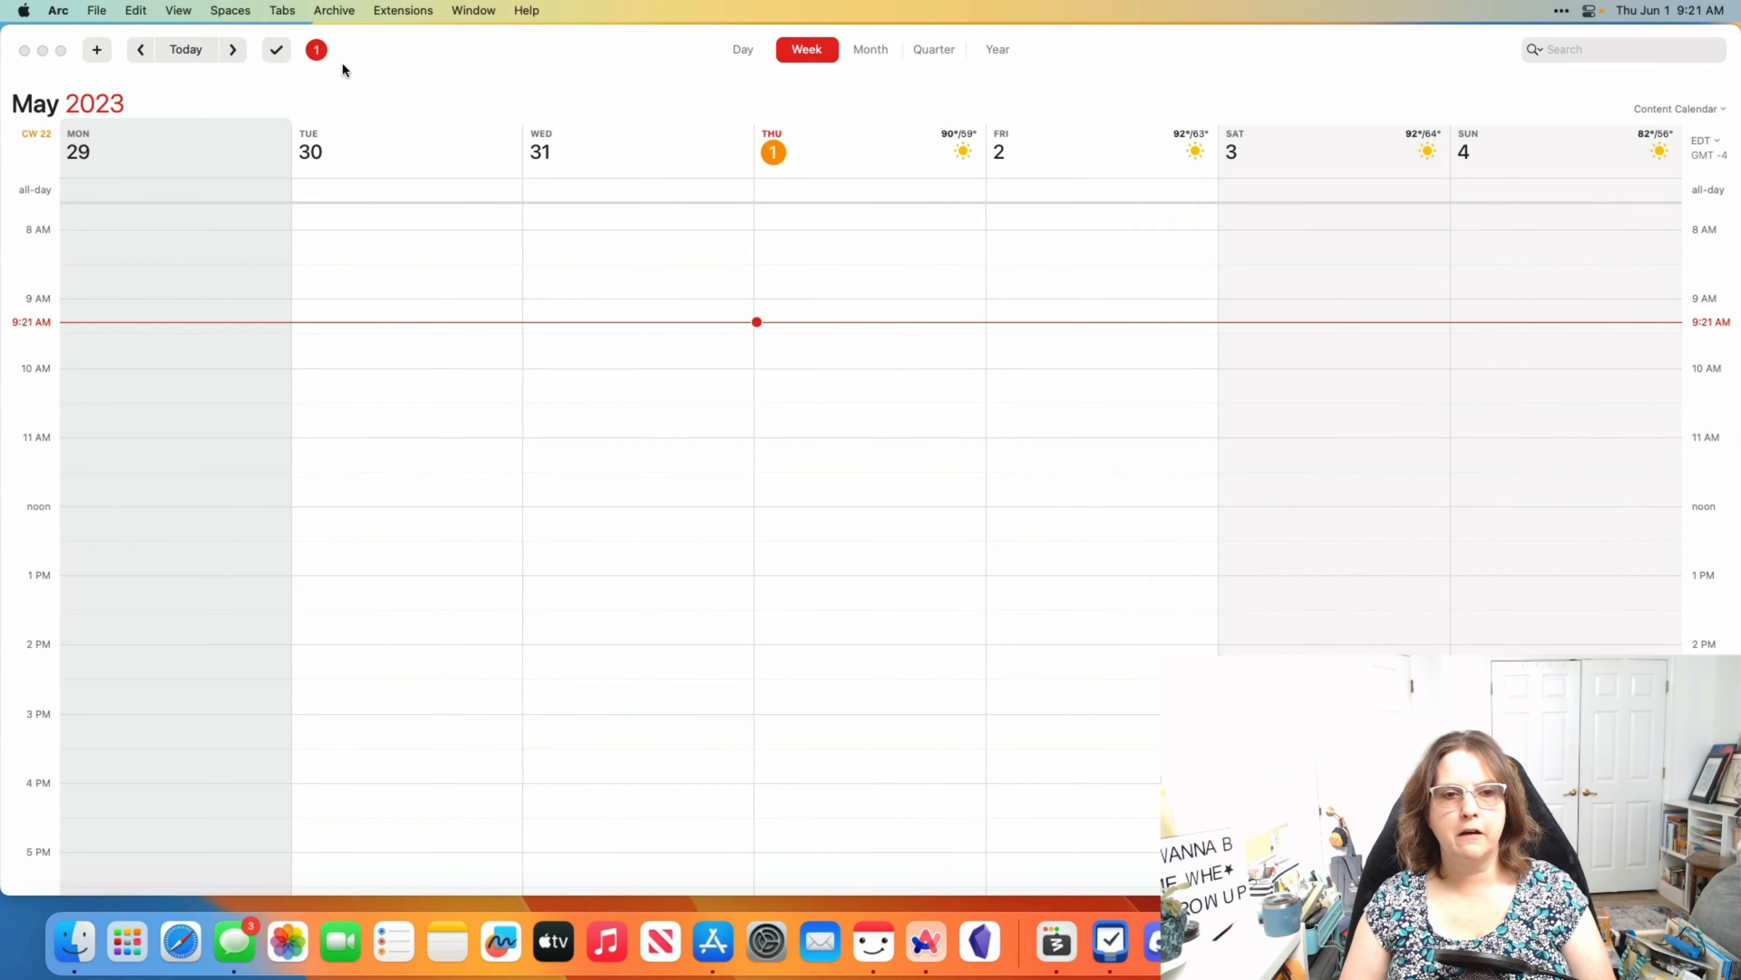
click(317, 49)
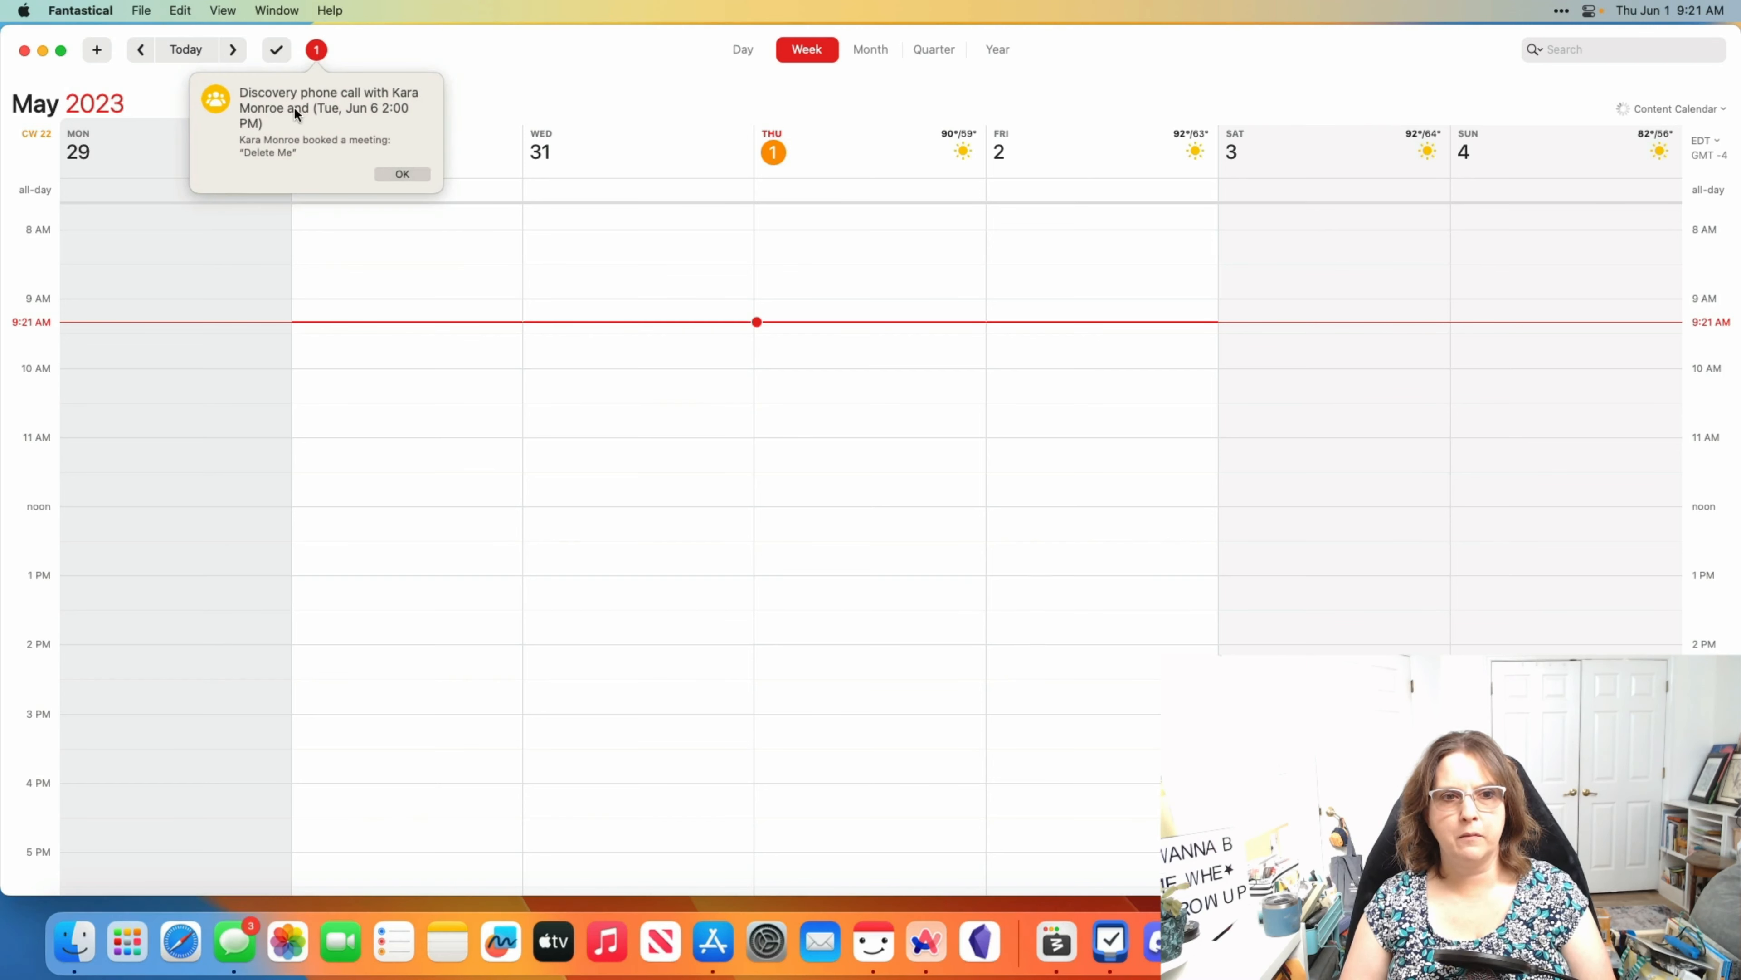
click(396, 174)
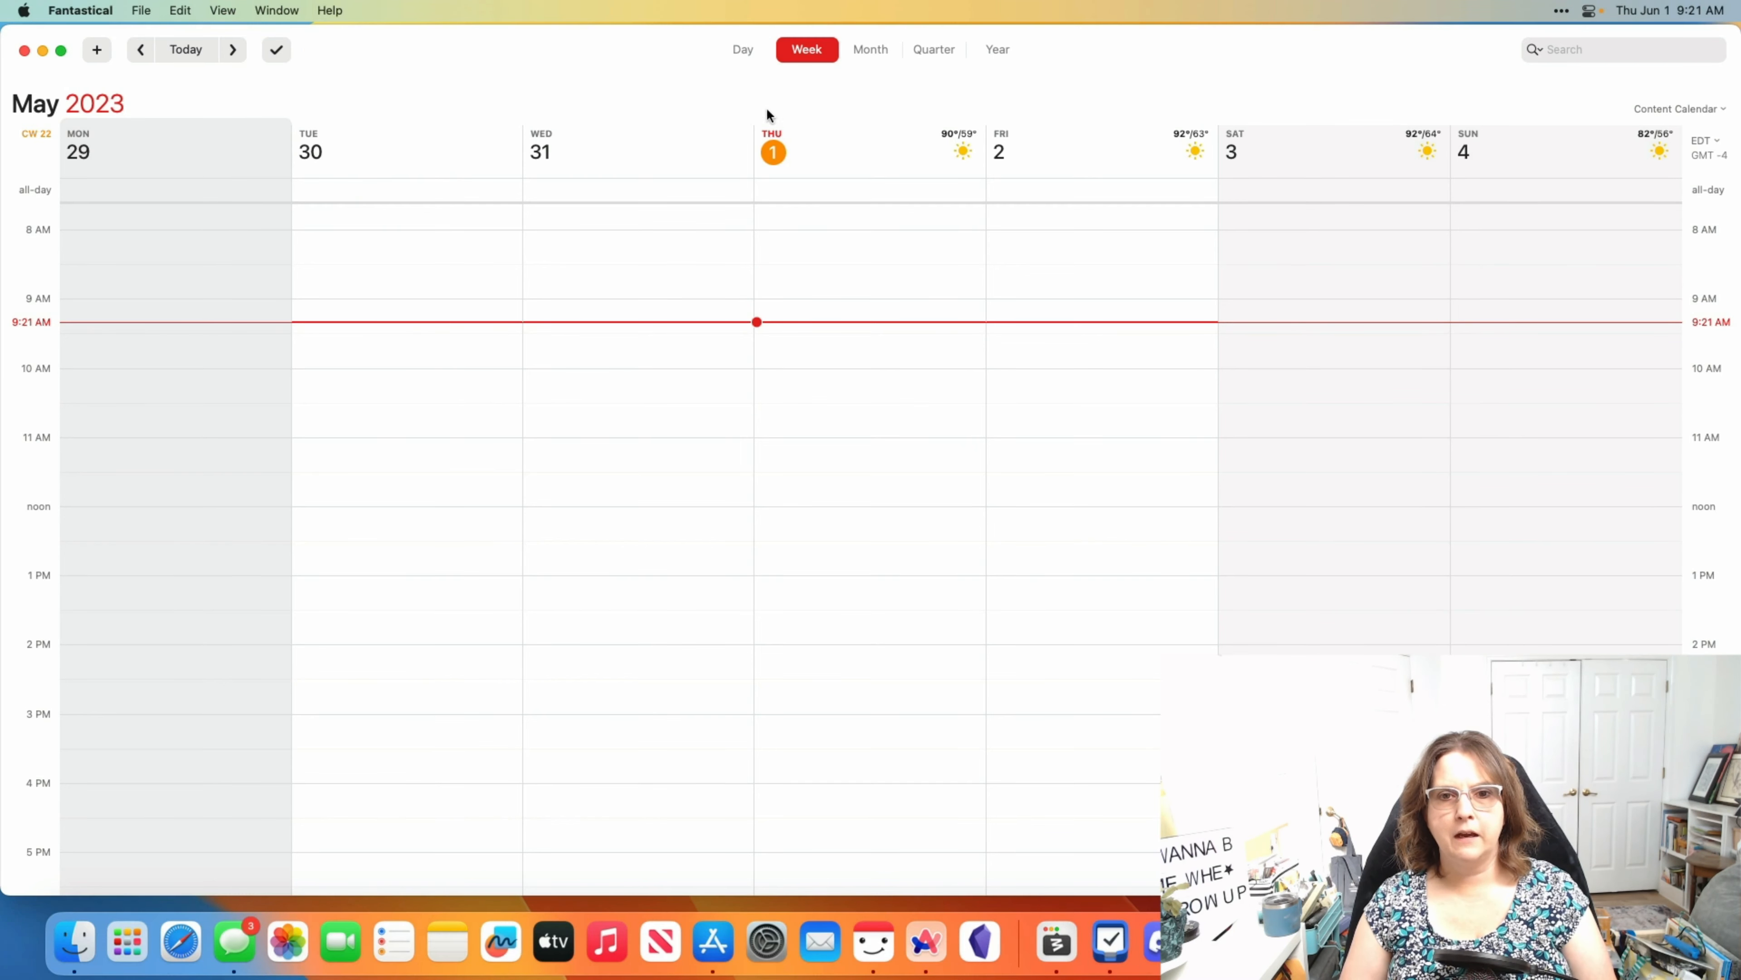
Go to the week of June 5, 2023 and switch the calendar set to Scheduling.
click(234, 50)
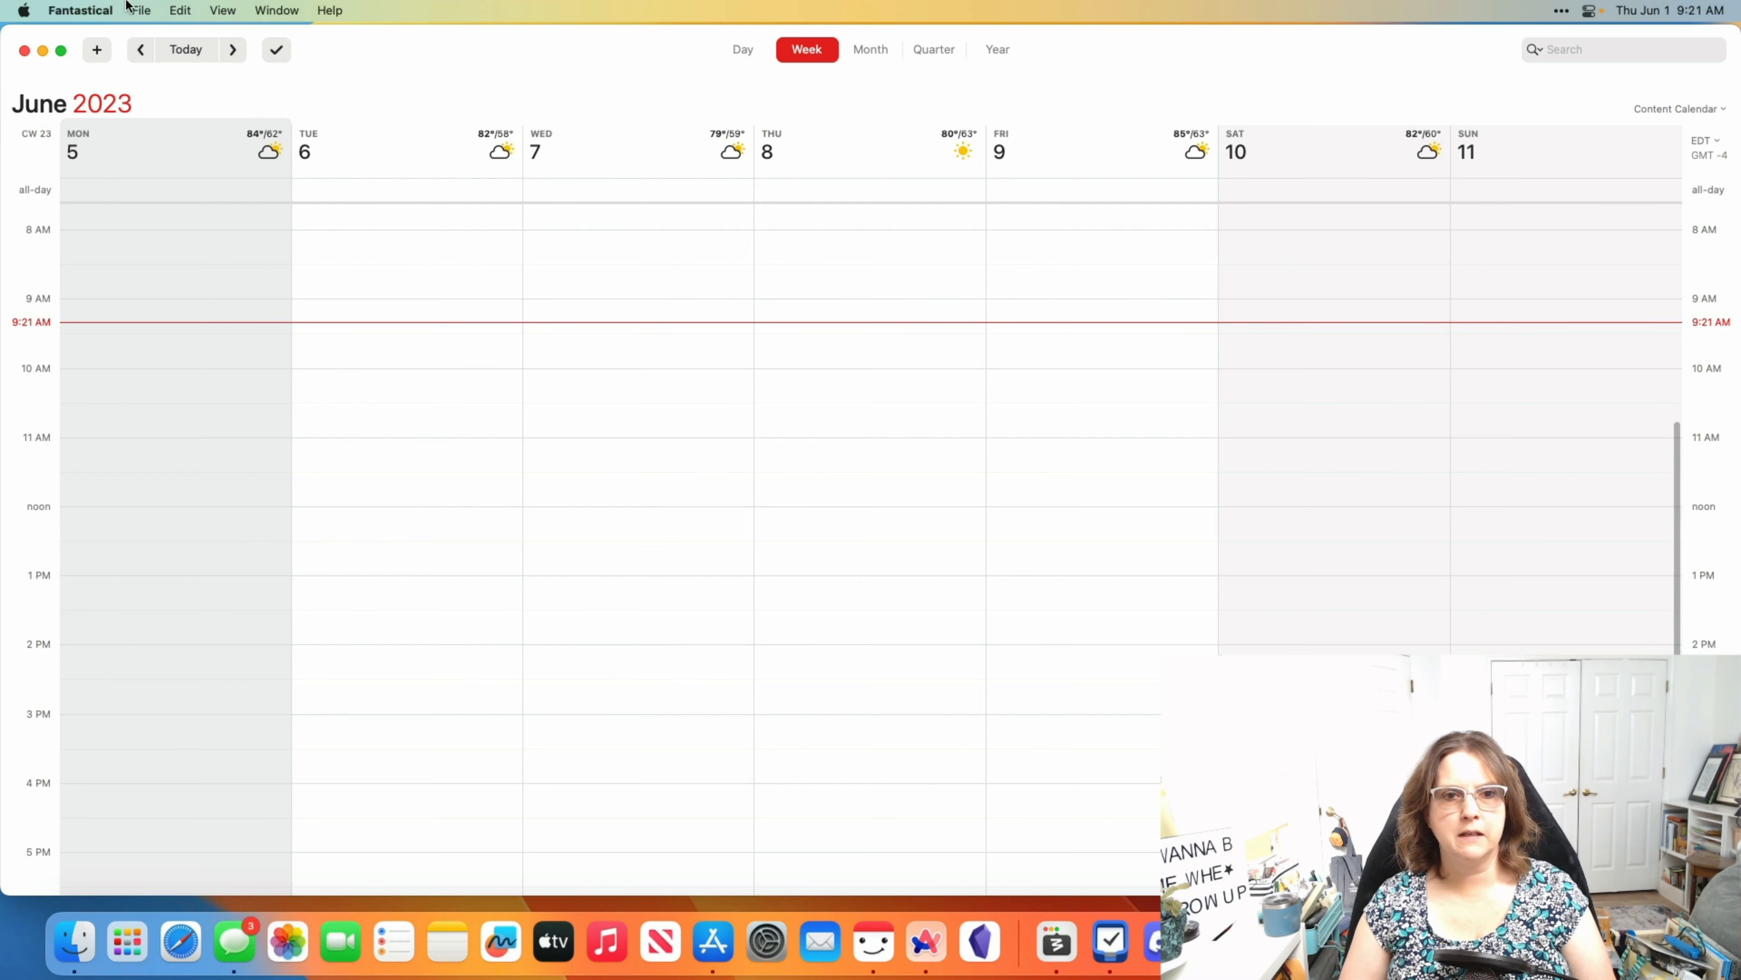
click(140, 11)
mouse_move(240, 8)
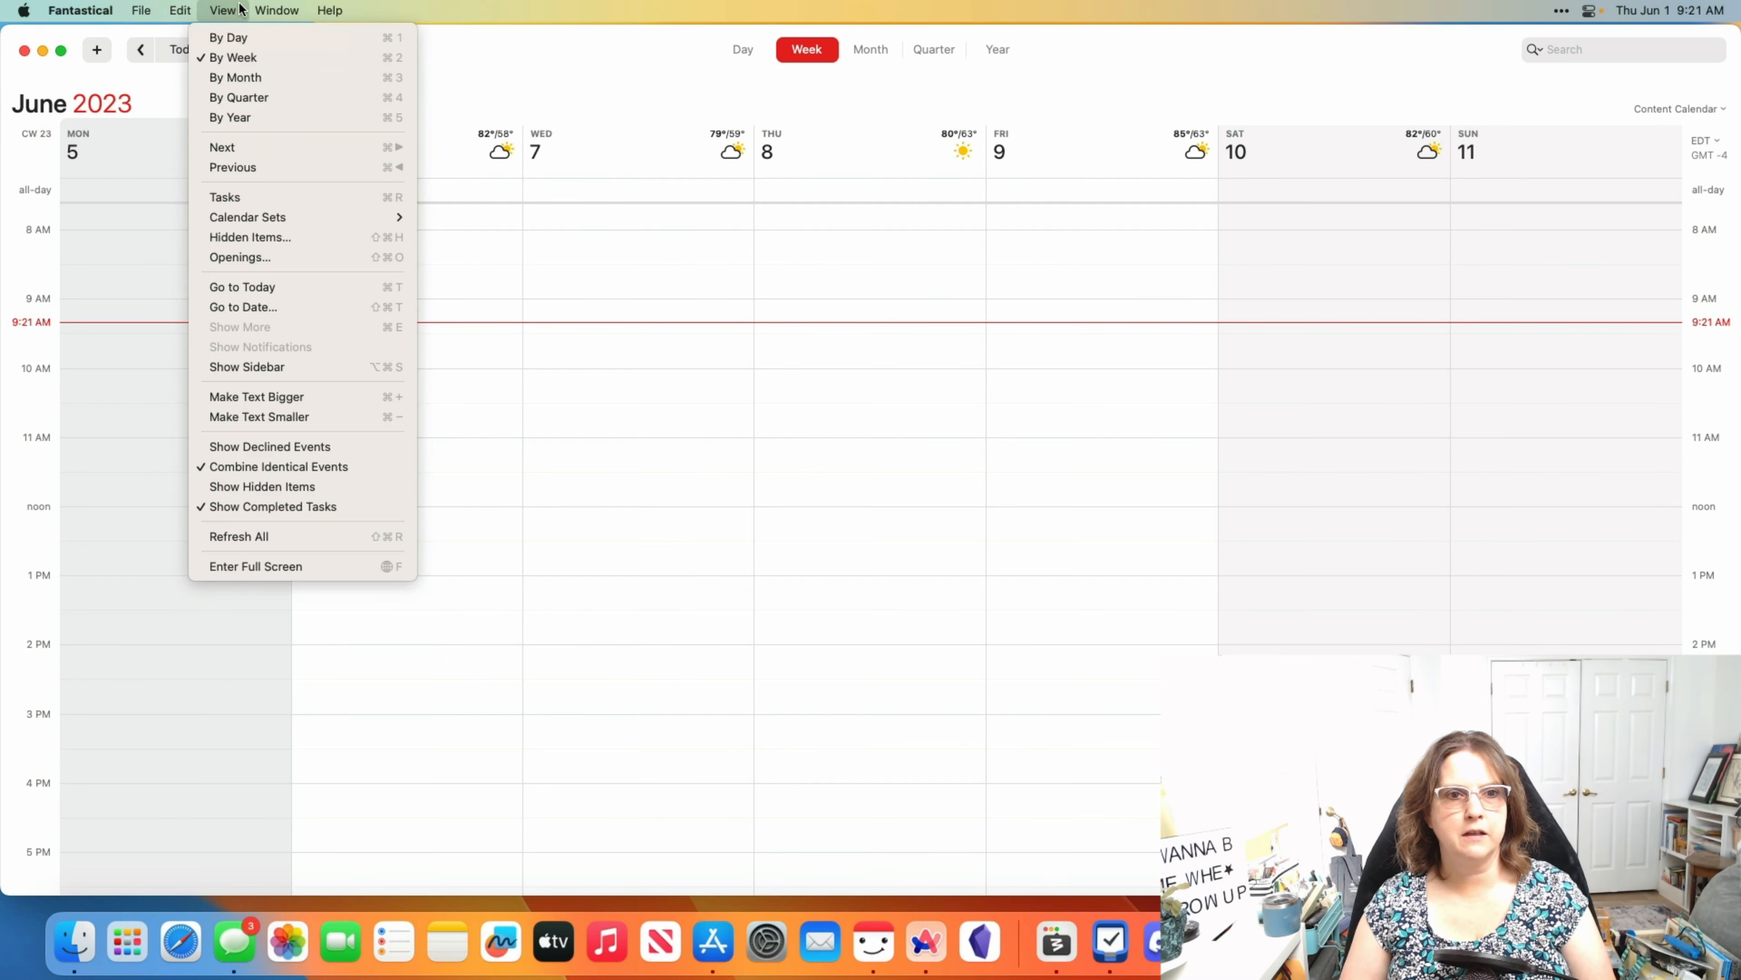
click(575, 302)
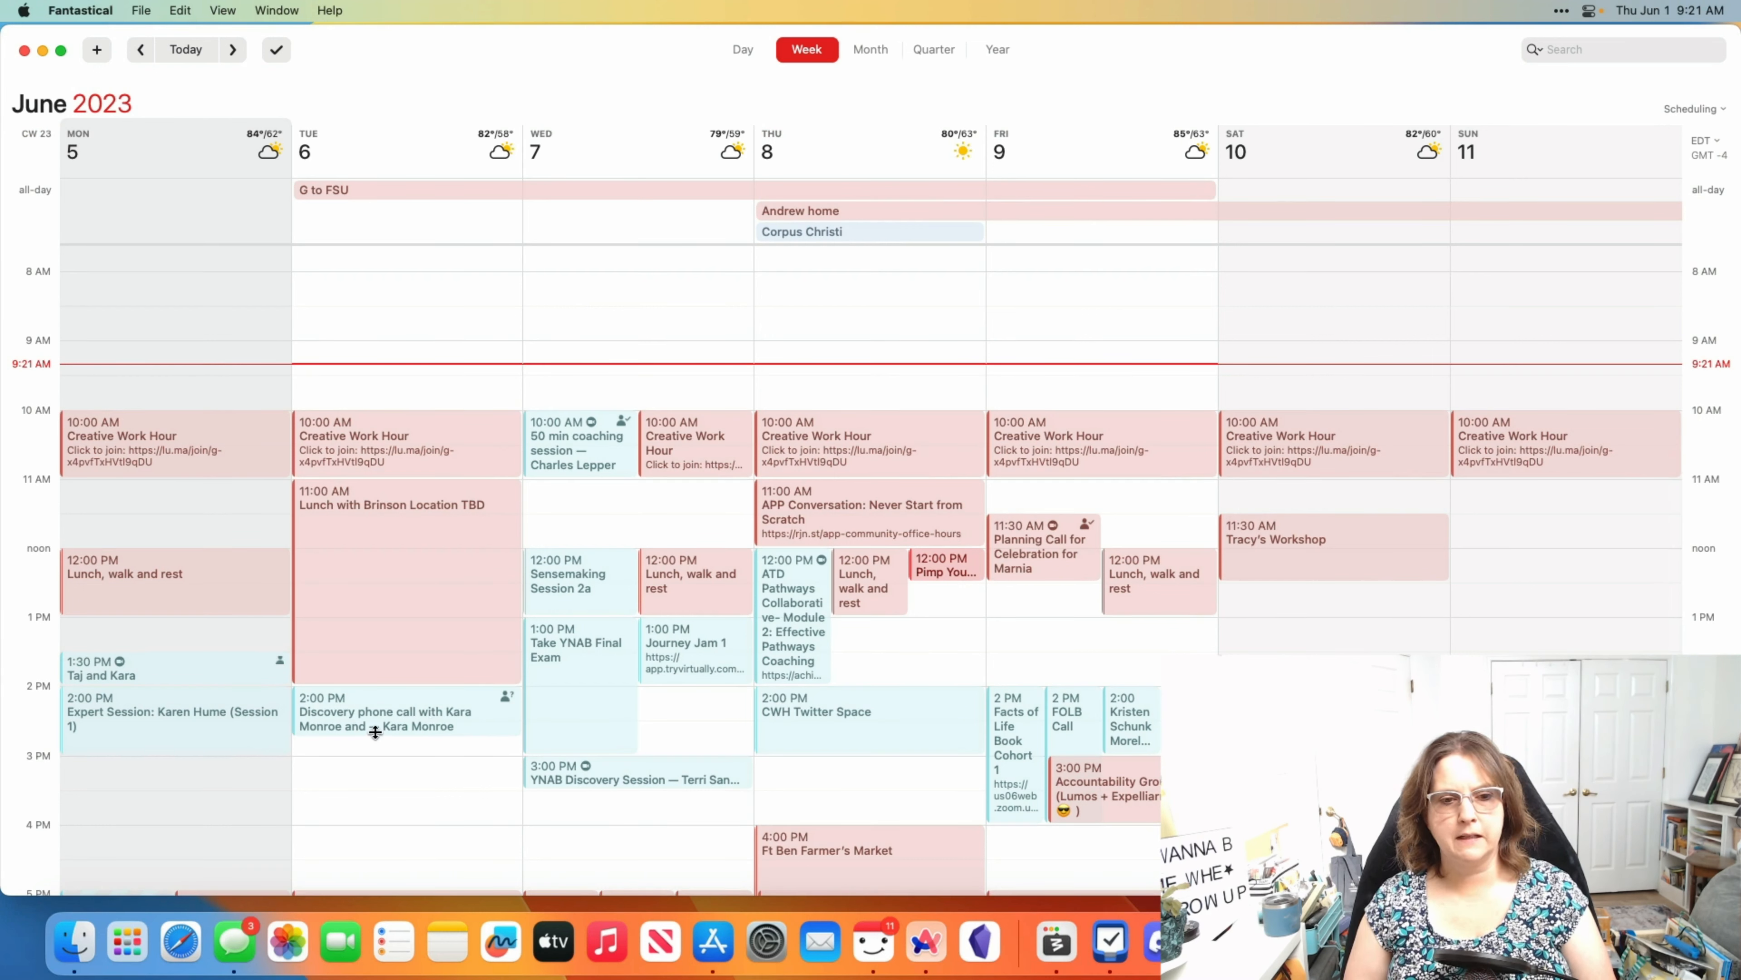
Inspect the details of the 2:00 PM discovery phone call event on Tuesday, June 6, and close them.
double_click(431, 722)
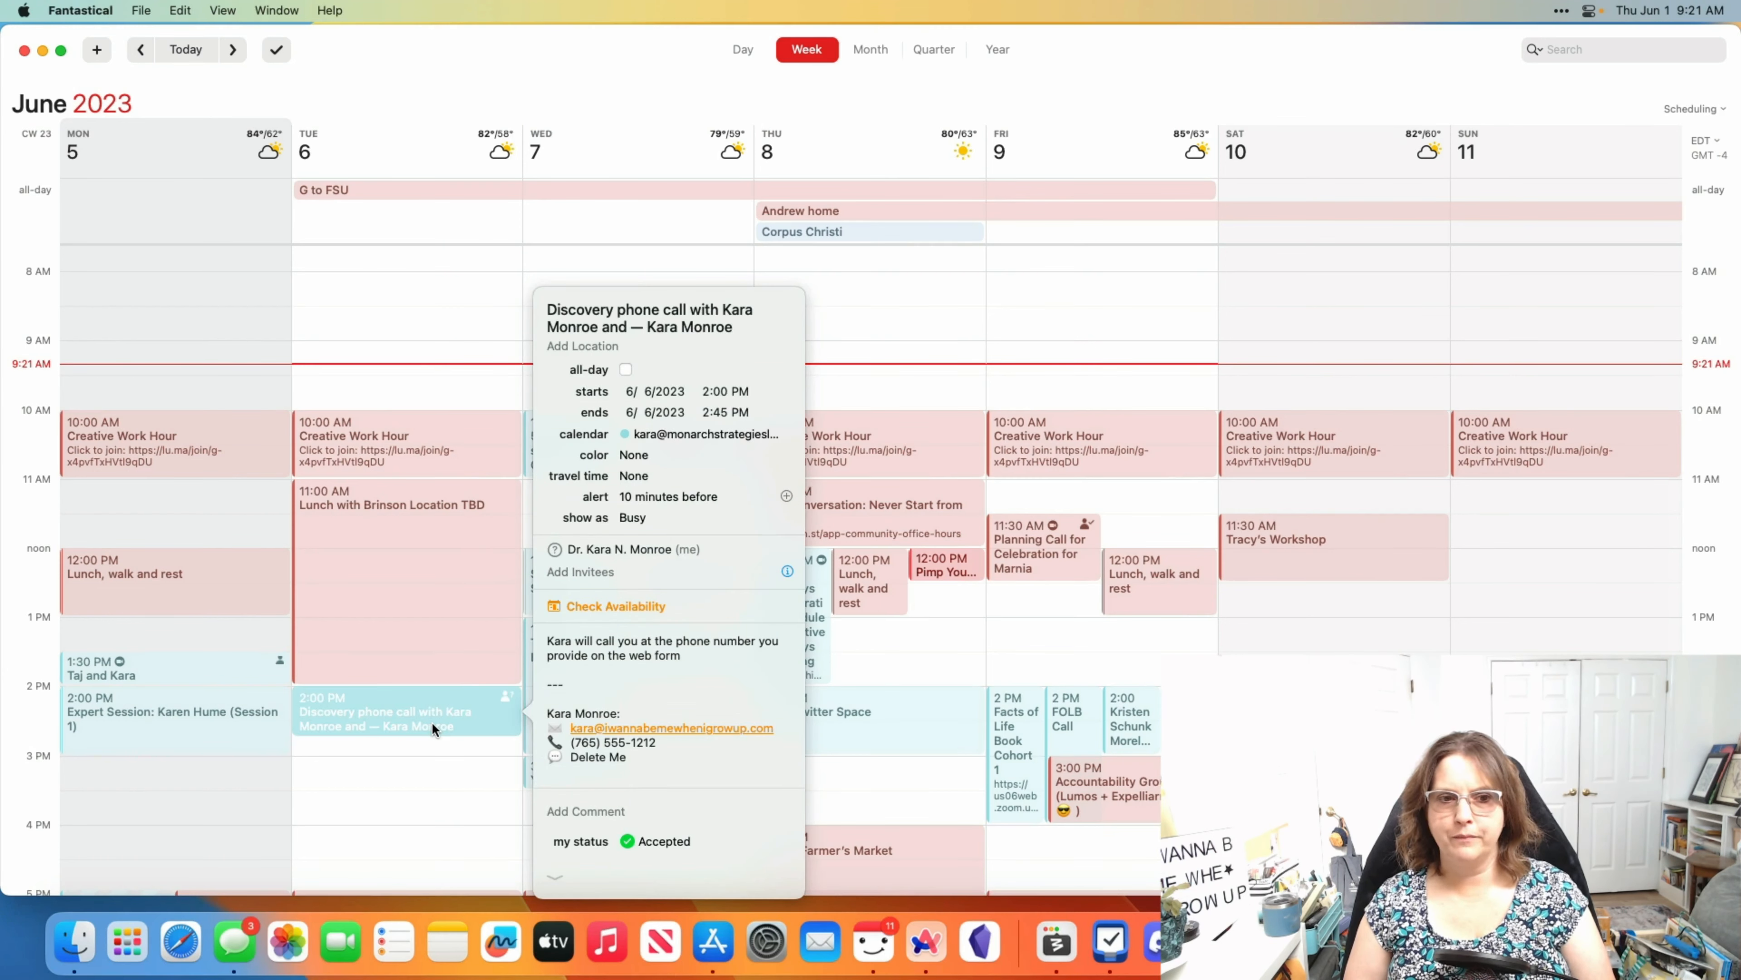
click(485, 274)
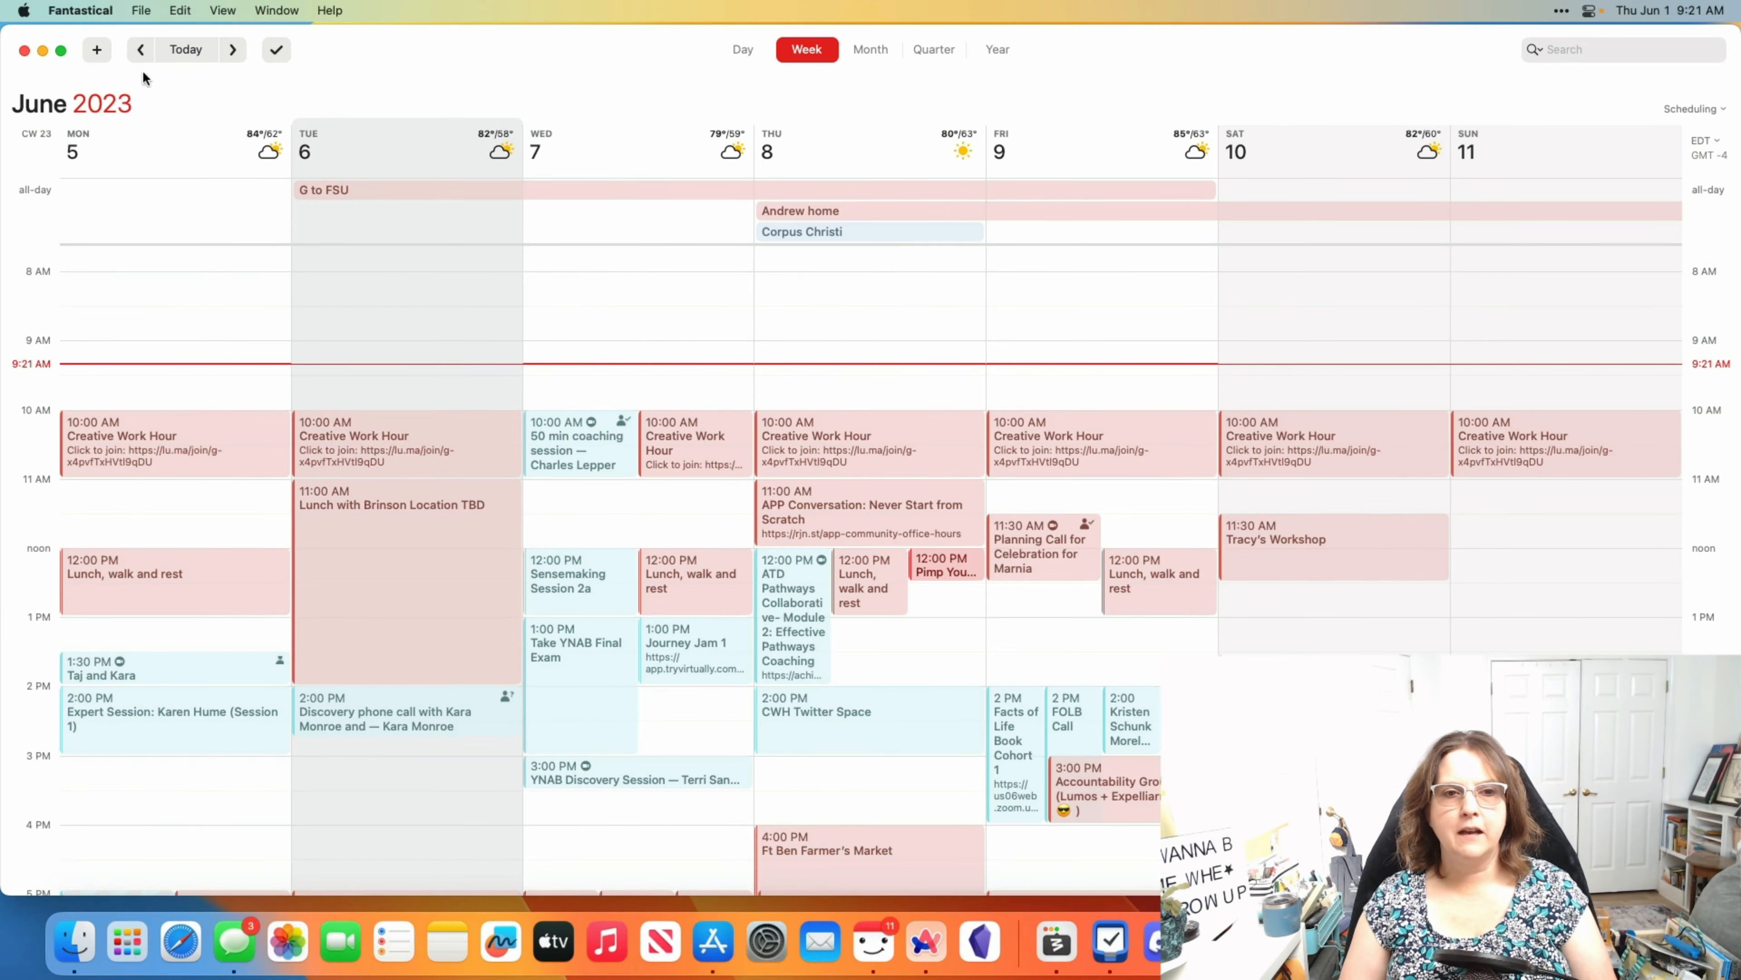